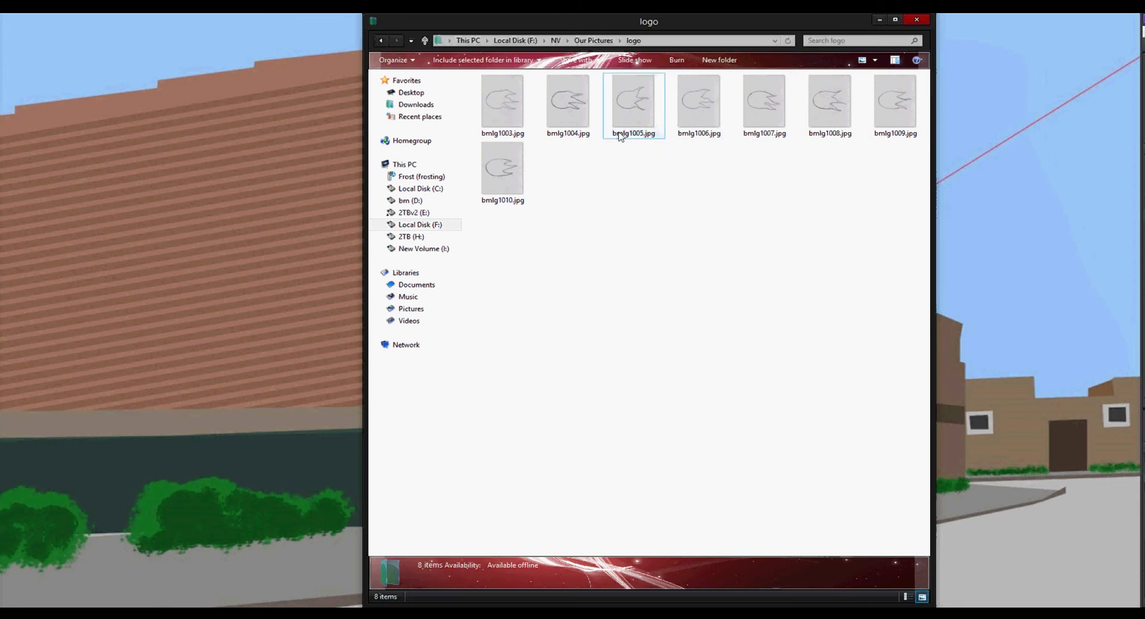
Step: Rename bmlg1003.jpg to 1a.jpg and bmlg1004.jpg to e1.jpg in the logo folder
right_click(514, 130)
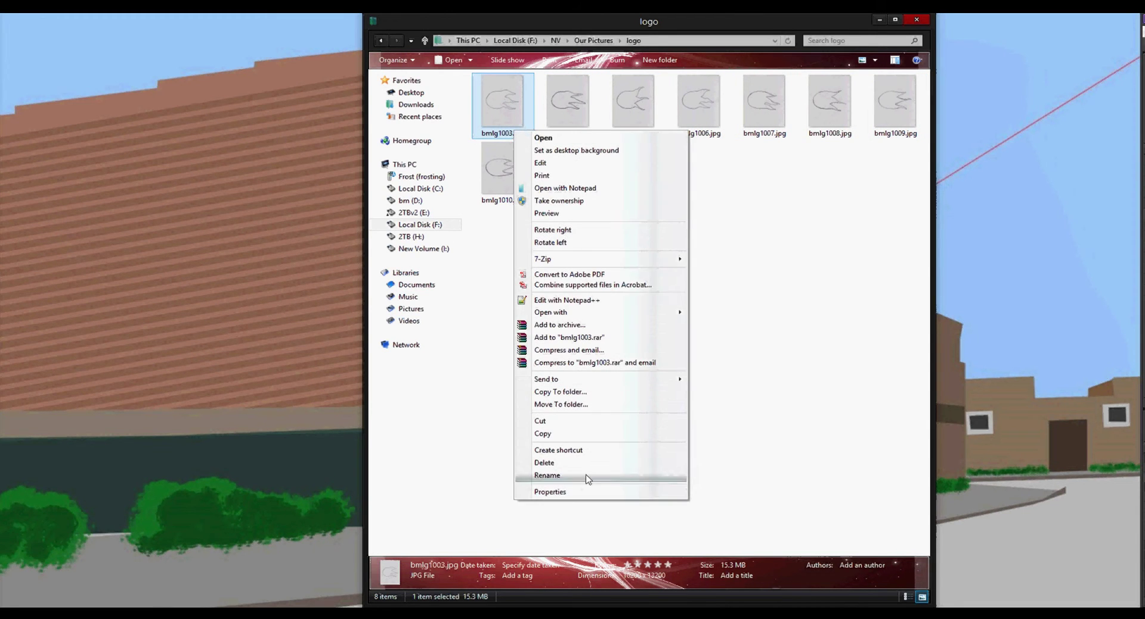
left_click(584, 475)
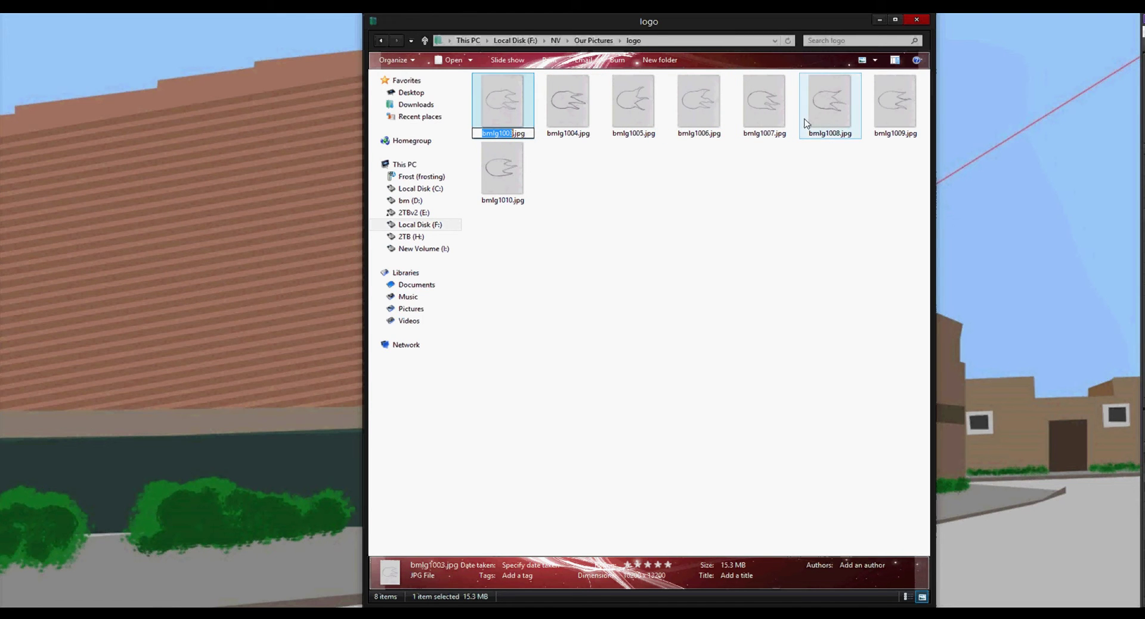
type("1a")
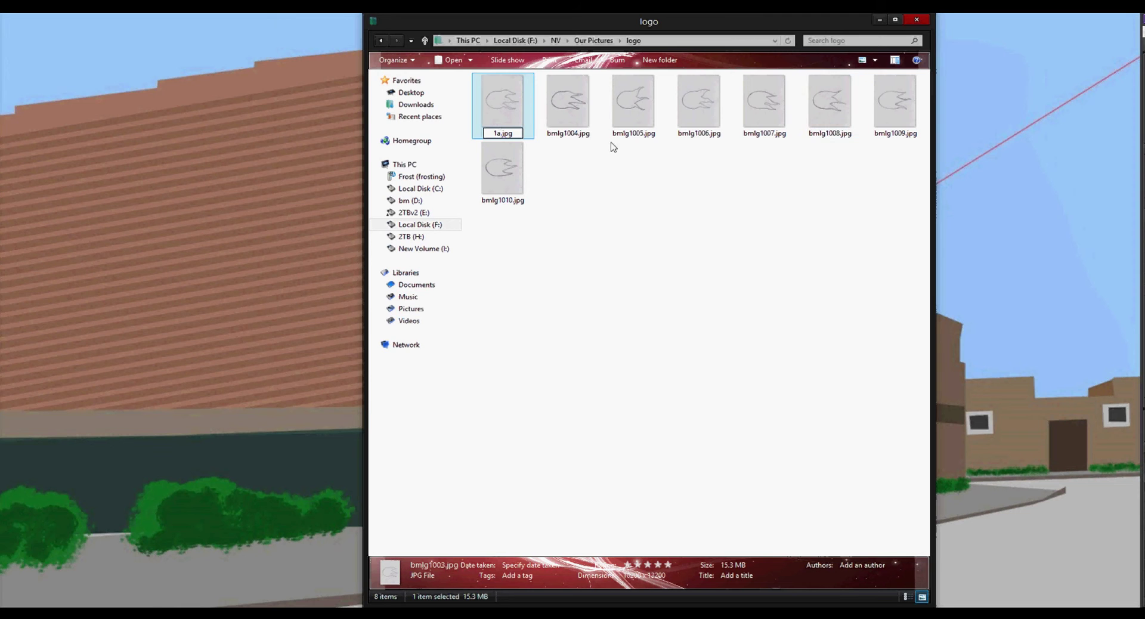
right_click(567, 128)
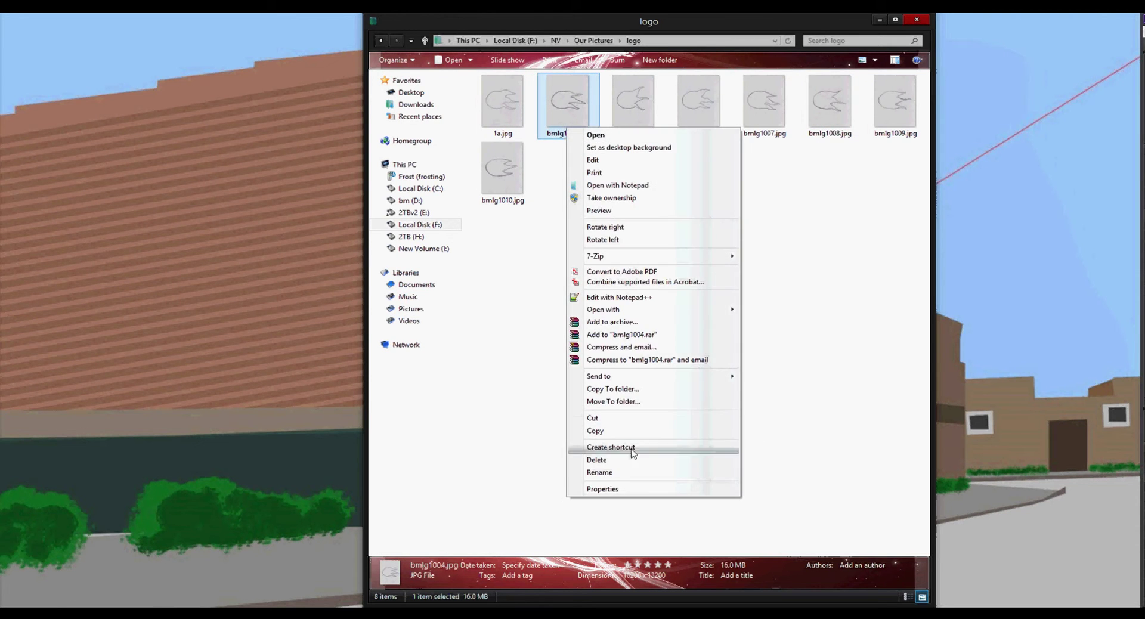
left_click(621, 472)
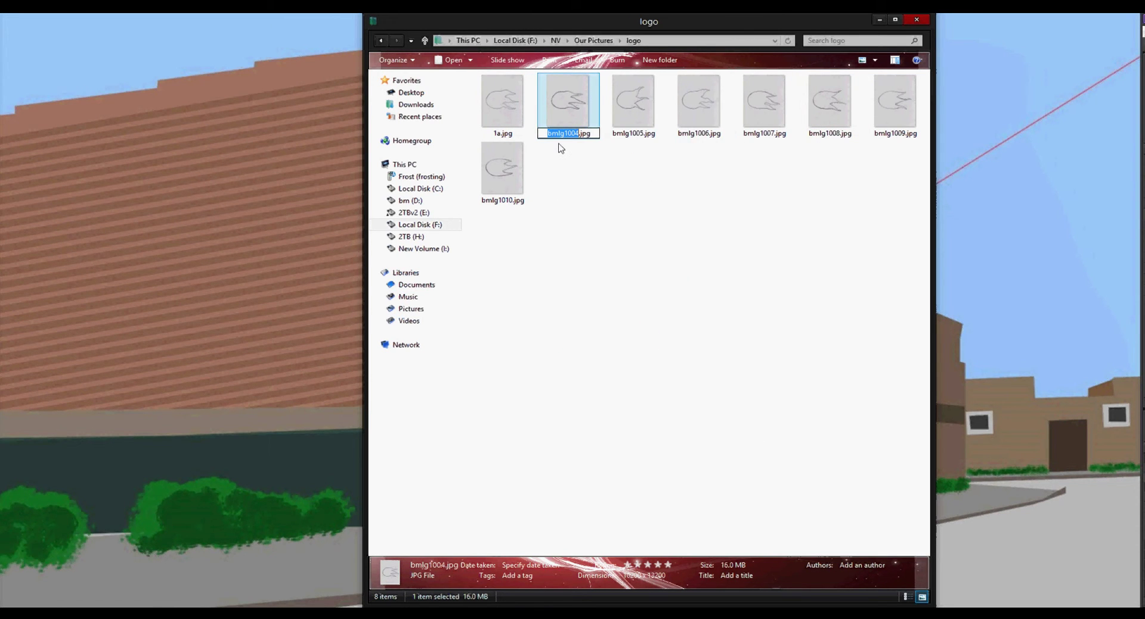
type("e1")
right_click(624, 115)
Step: Rename bmlg1005.jpg to q1.jpg and bmlg1006.jpg to r1.jpg
right_click(571, 108)
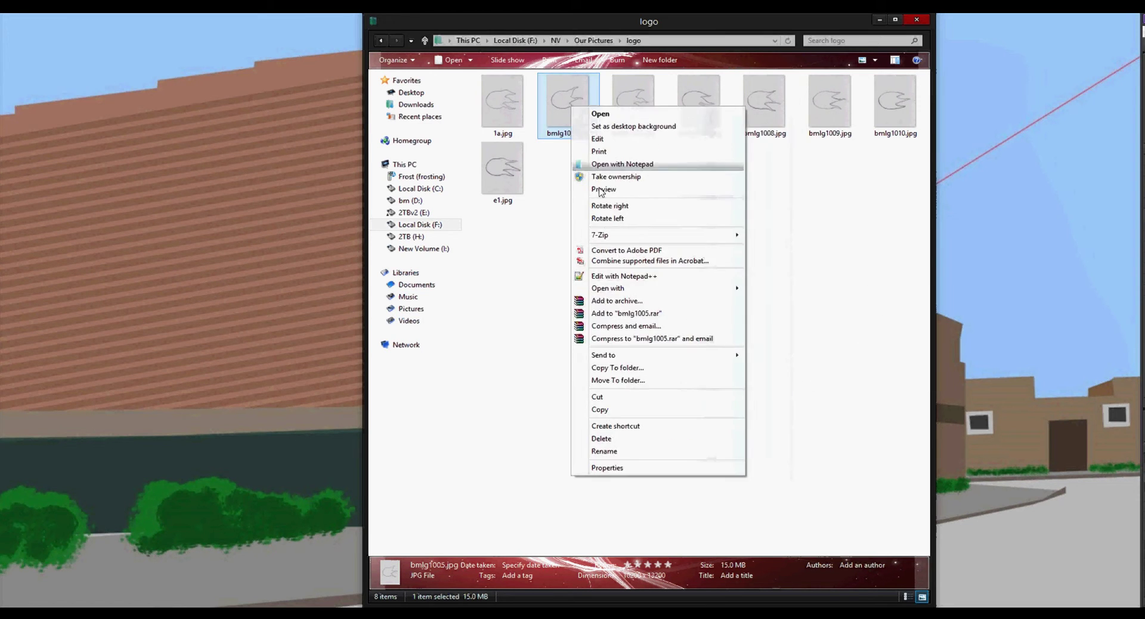
left_click(621, 453)
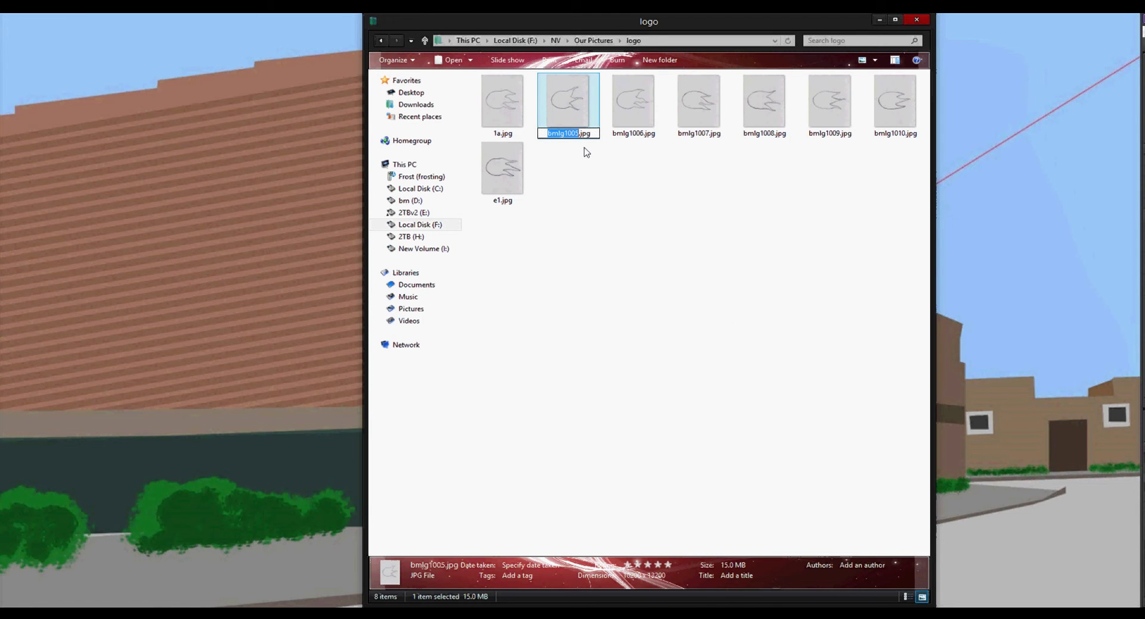
type("q1")
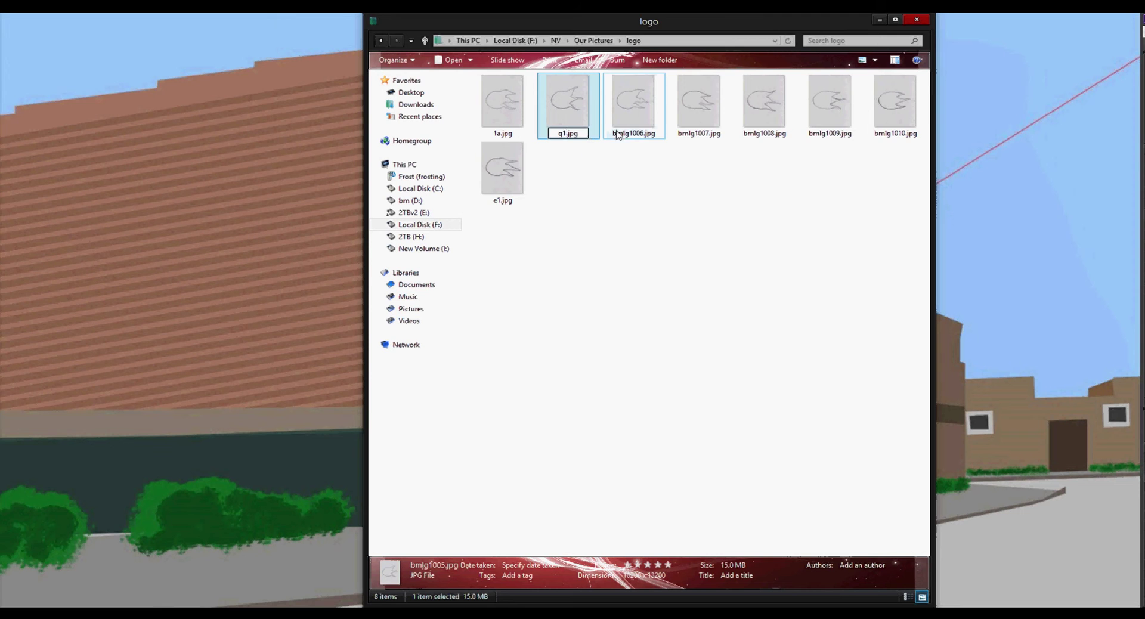
left_click(623, 128)
right_click(570, 135)
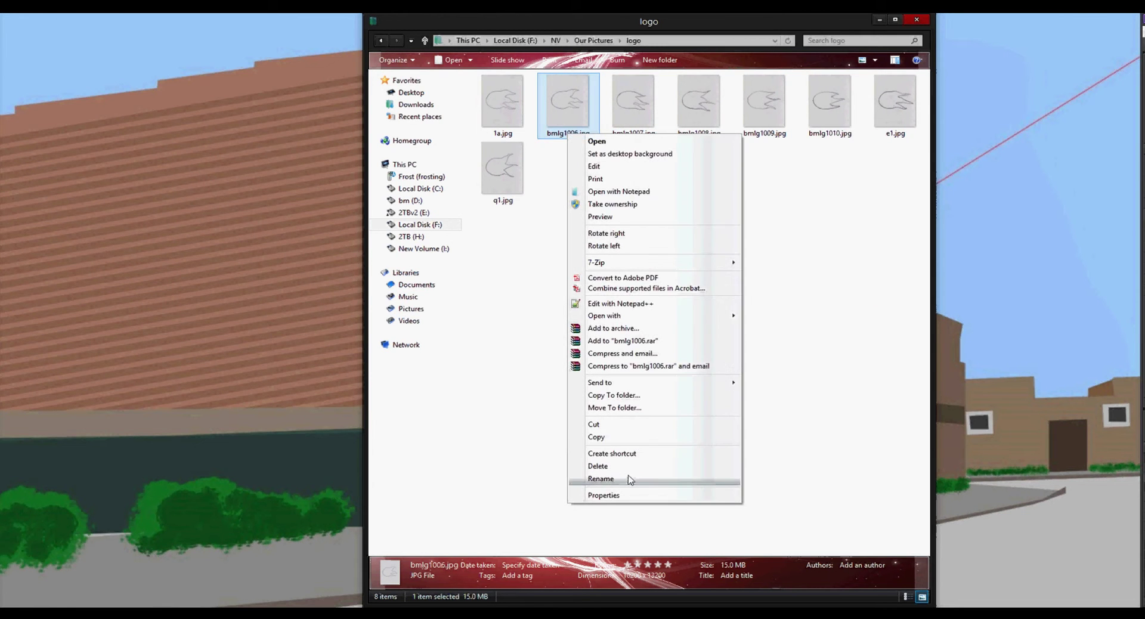
left_click(600, 478)
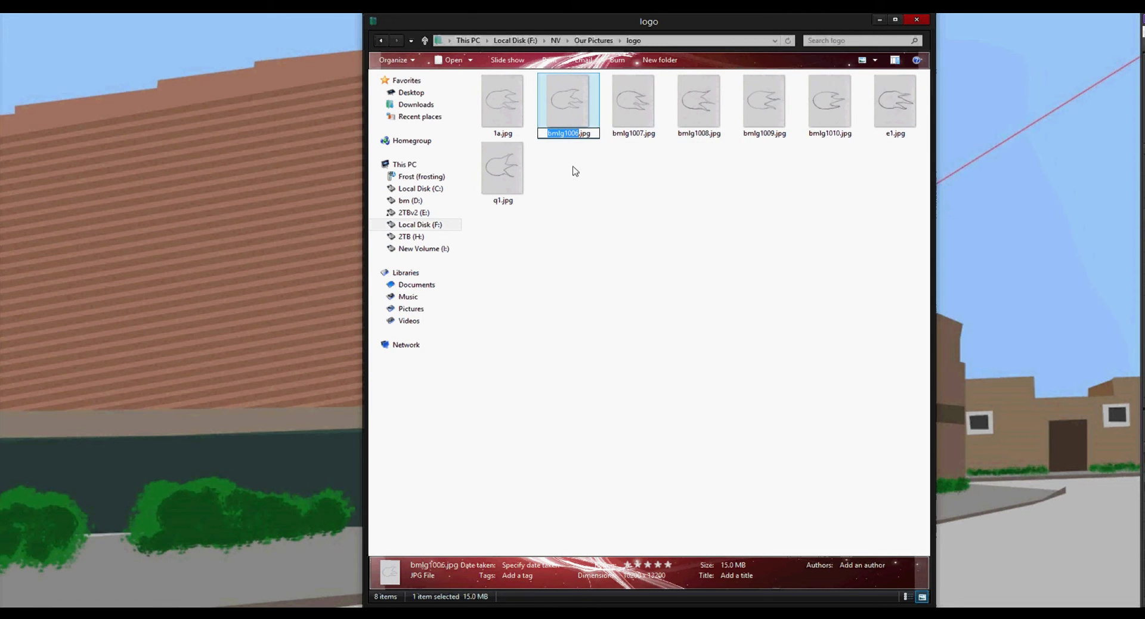
type("r1")
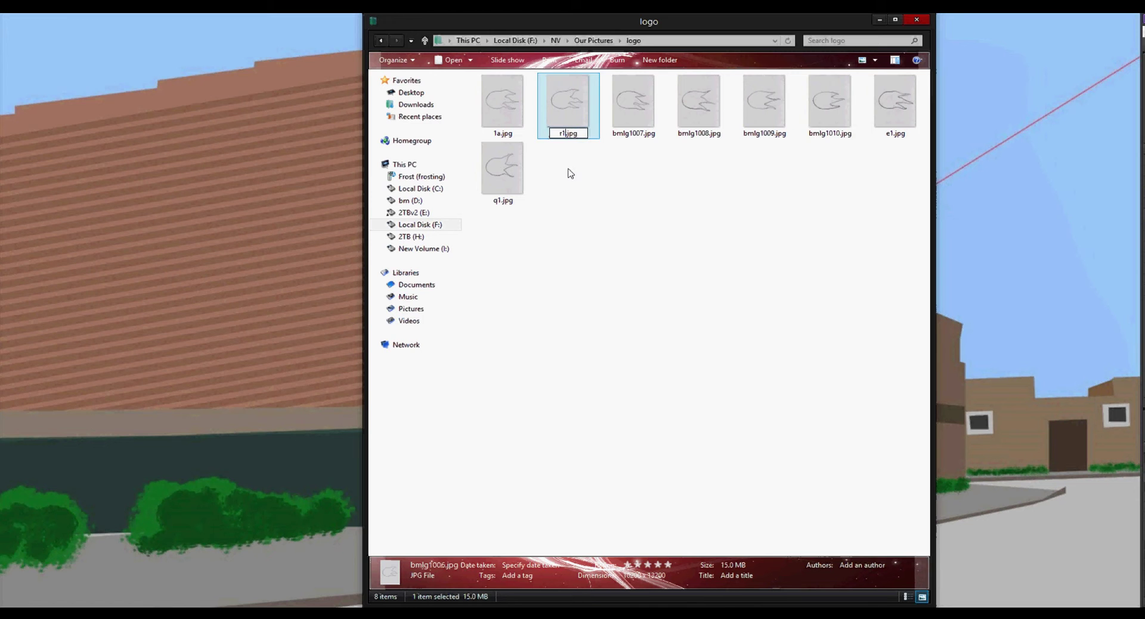
left_click(627, 117)
Step: Rename bmlg1007.jpg to t1.jpg and bmlg1008.jpg to u1.jpg
right_click(548, 125)
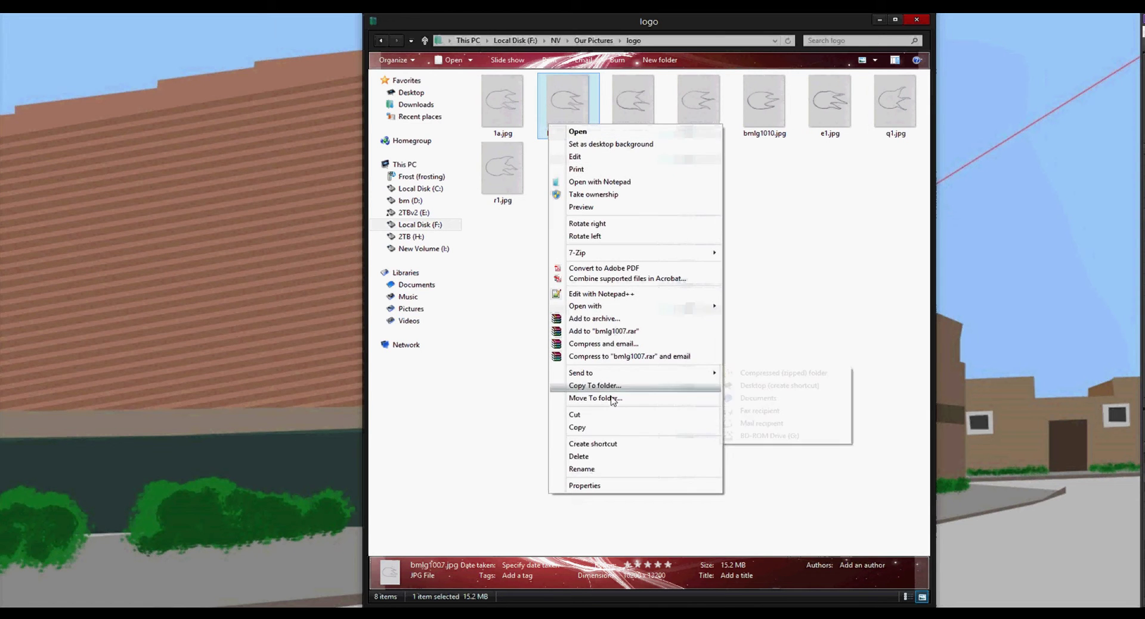
left_click(607, 476)
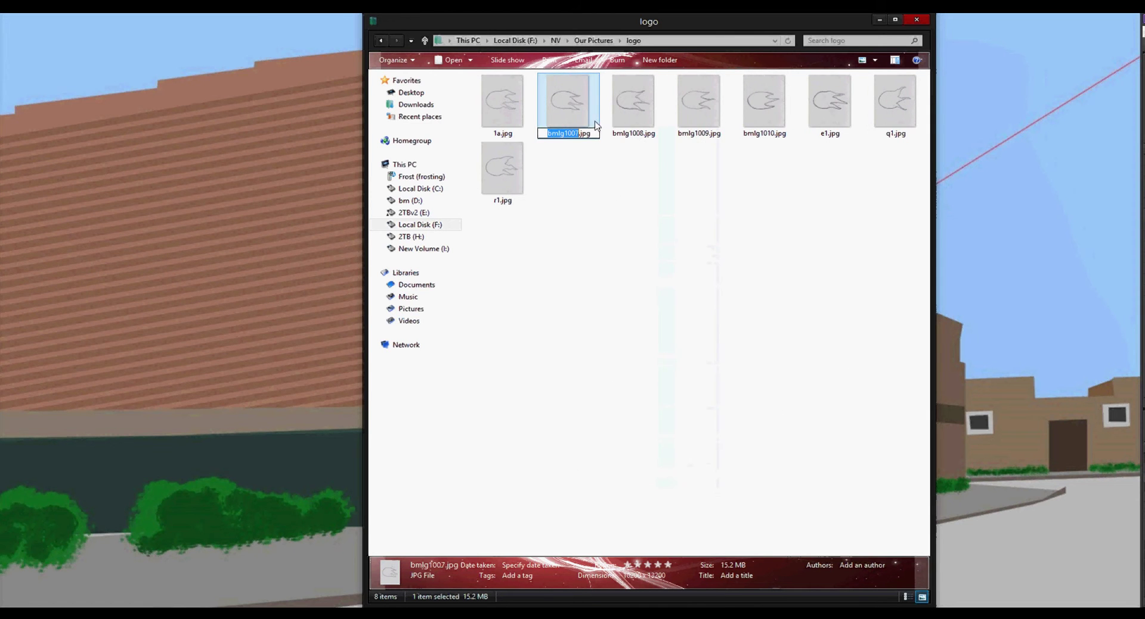
type("t1")
left_click(585, 156)
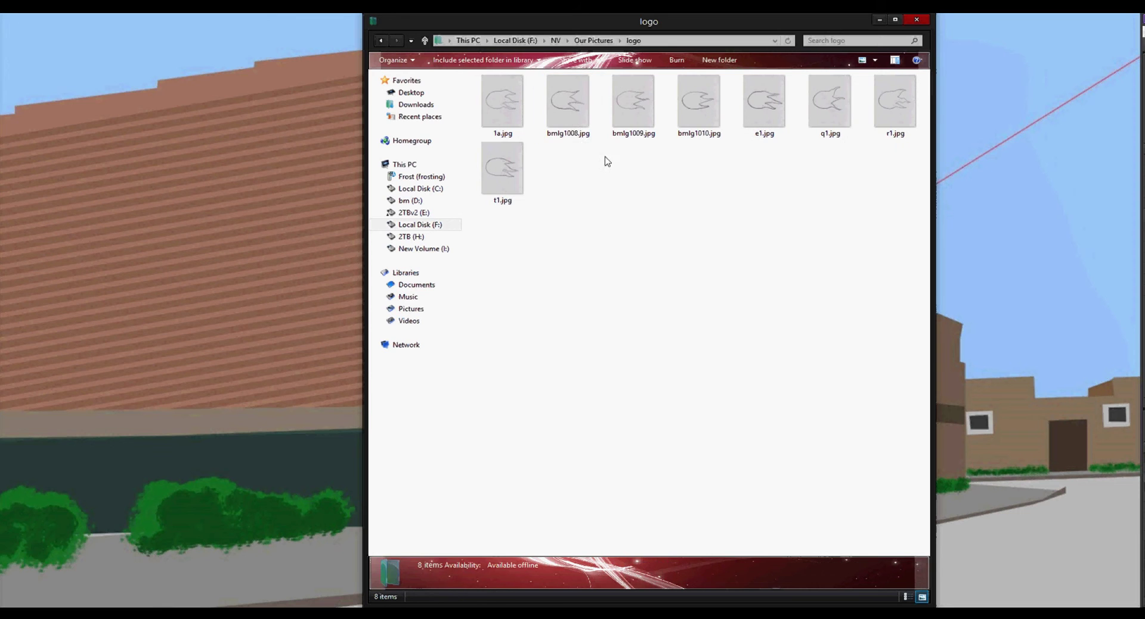
right_click(585, 127)
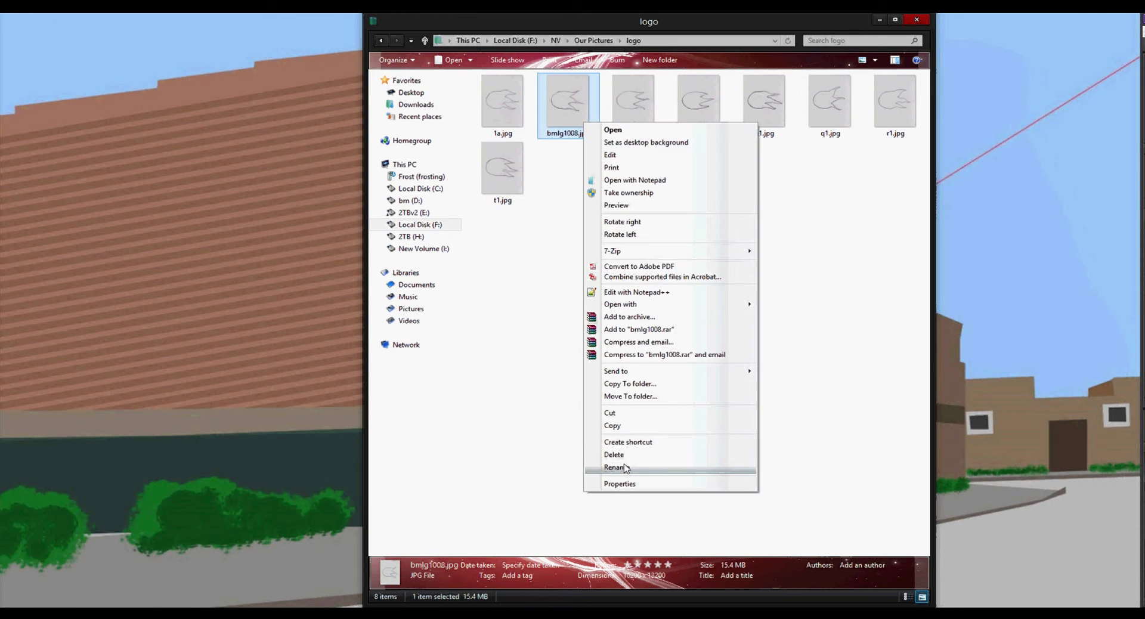
left_click(617, 466)
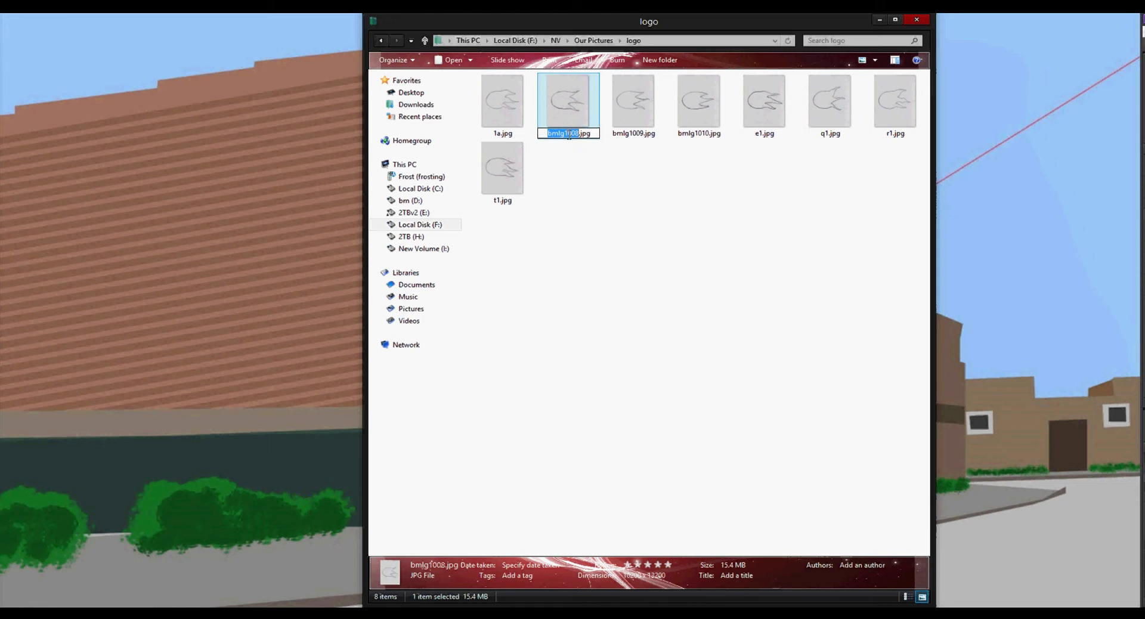
type("u1")
left_click(635, 158)
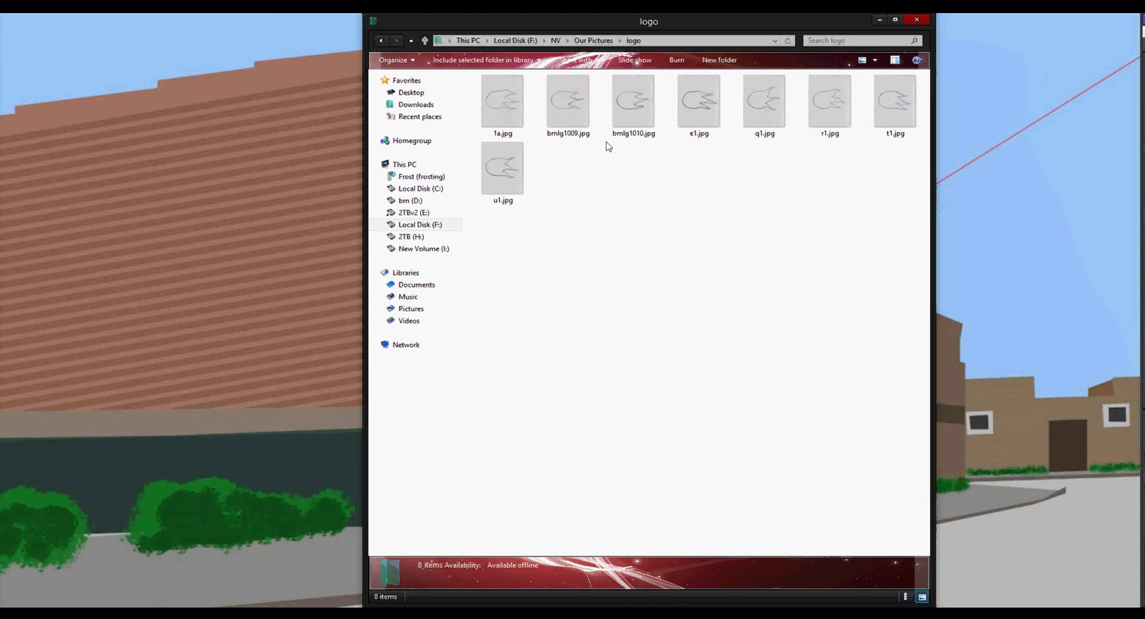
Step: Rename bmlg1009.jpg to w1.jpg and bmlg1010.jpg to y1.jpg
left_click(582, 130)
right_click(582, 130)
left_click(680, 470)
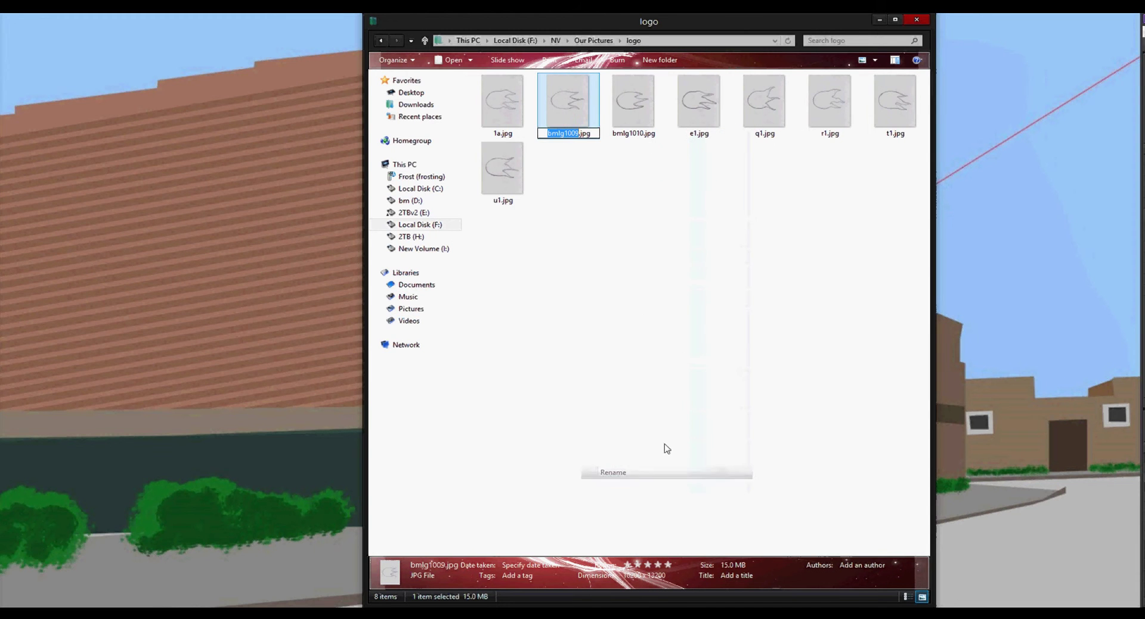
type("w1")
left_click(657, 287)
left_click(567, 113)
right_click(582, 117)
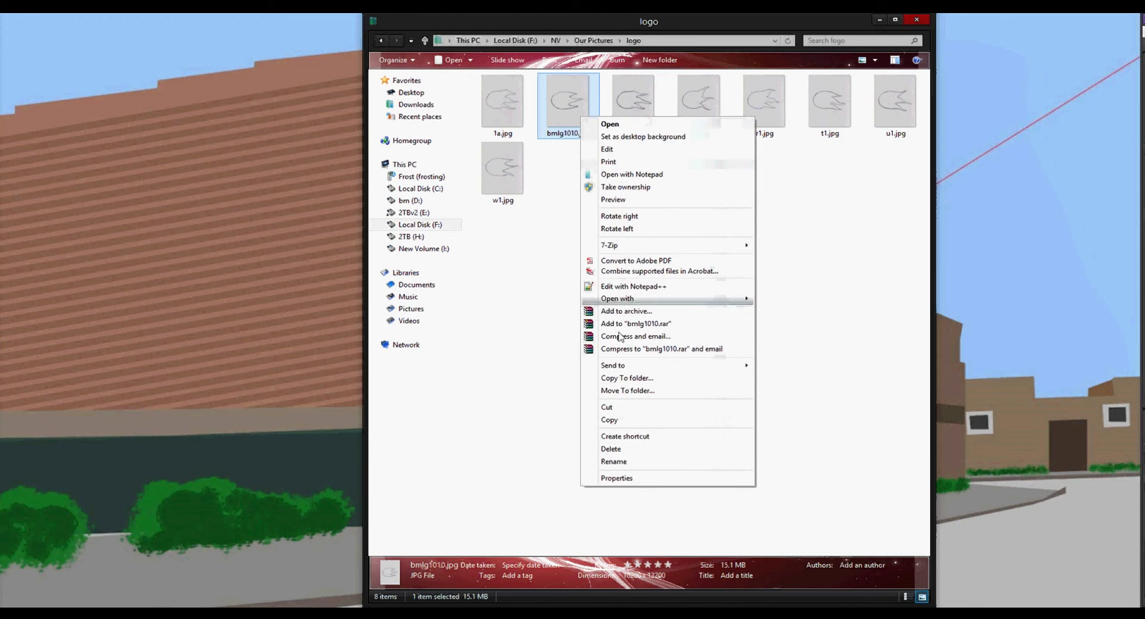
left_click(615, 462)
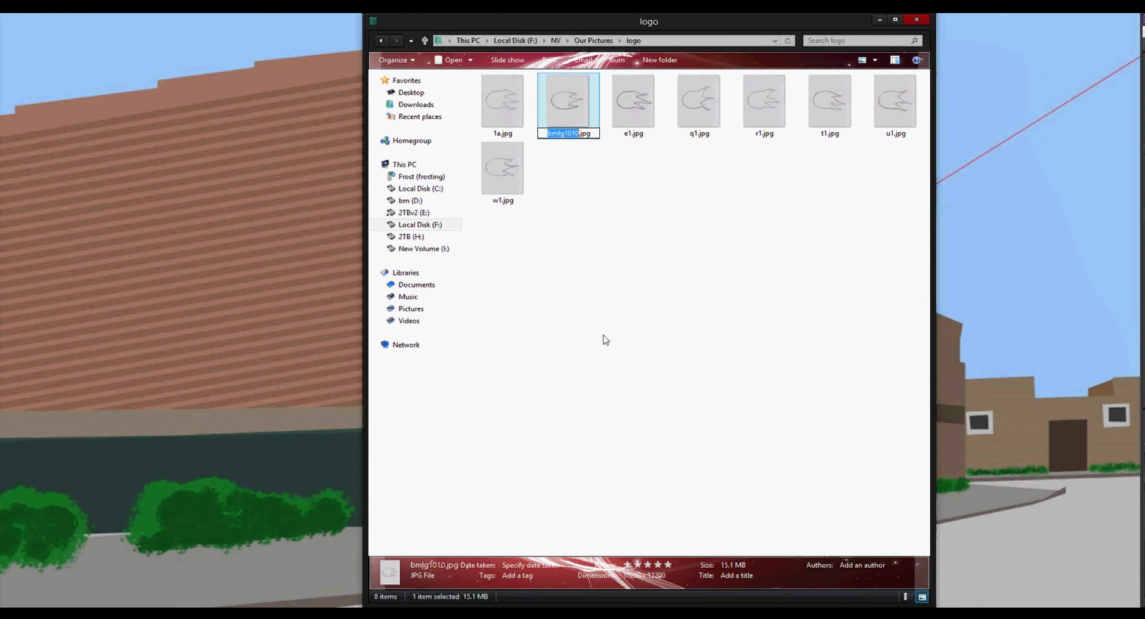
type("y1")
left_click(606, 292)
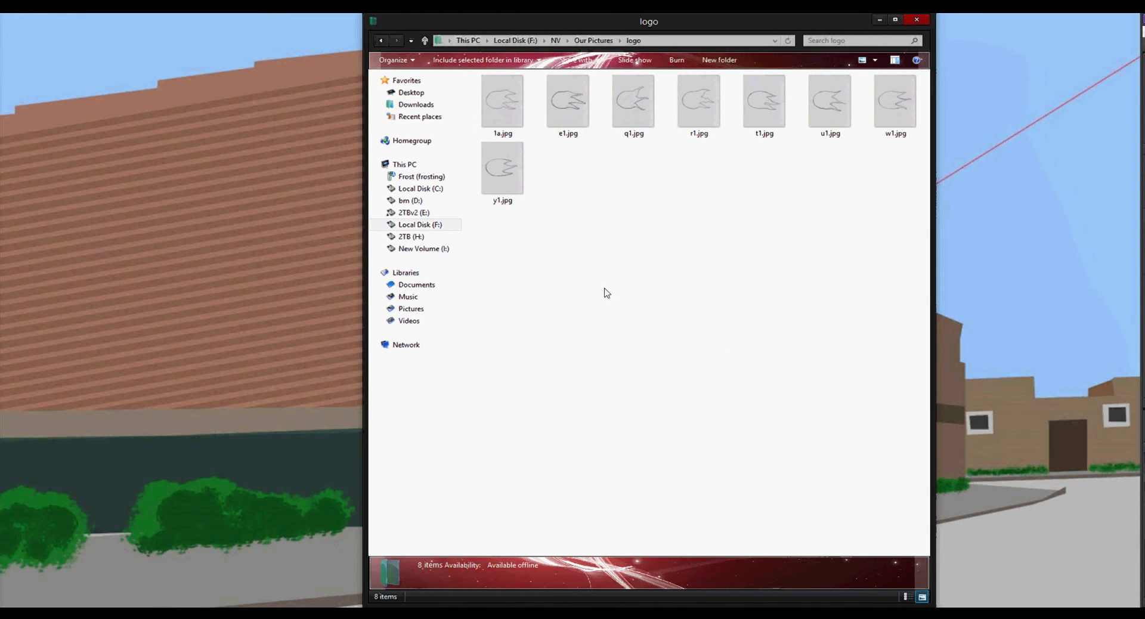
Step: Switch to After Effects and arrange its window side by side with the logo folder window
left_click_drag(618, 24, 823, 139)
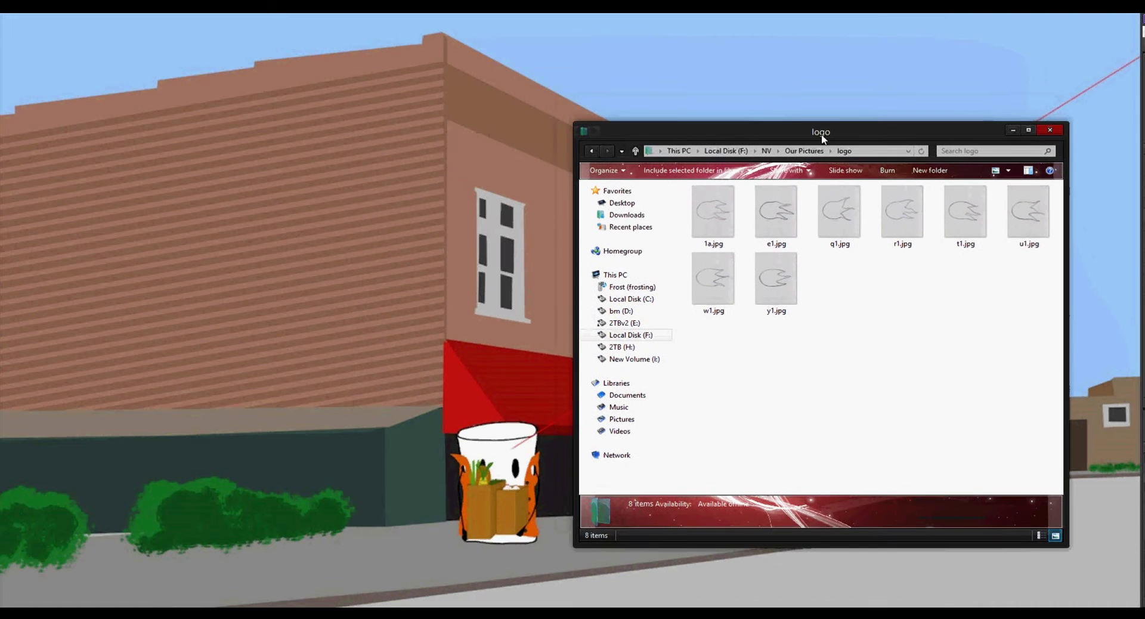
key("alt+Tab")
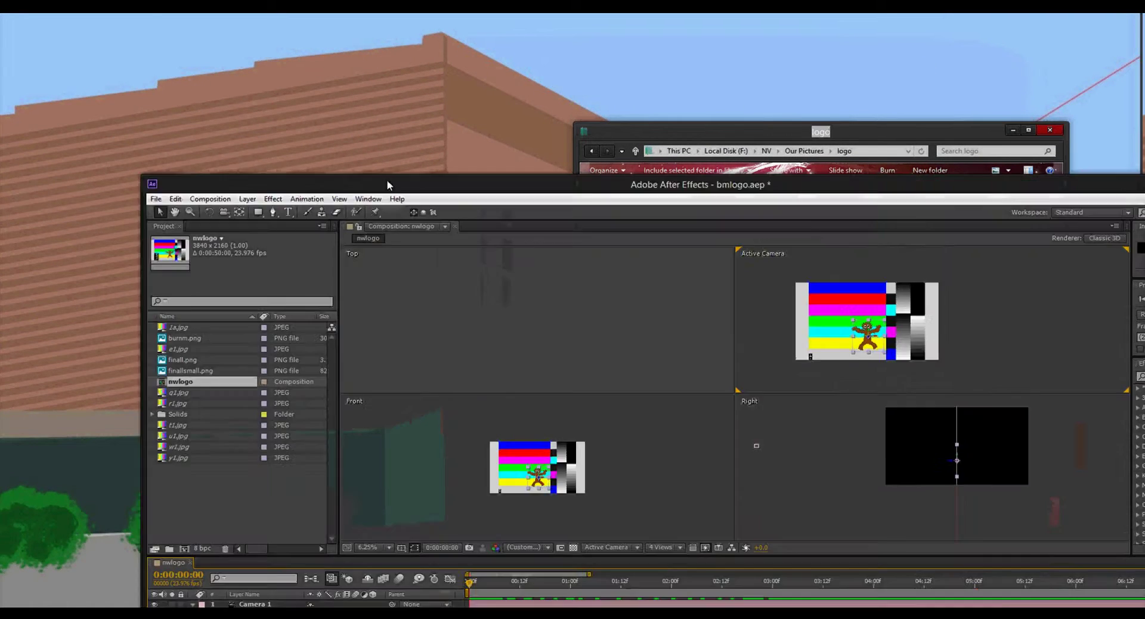
left_click_drag(409, 181, 0, 123)
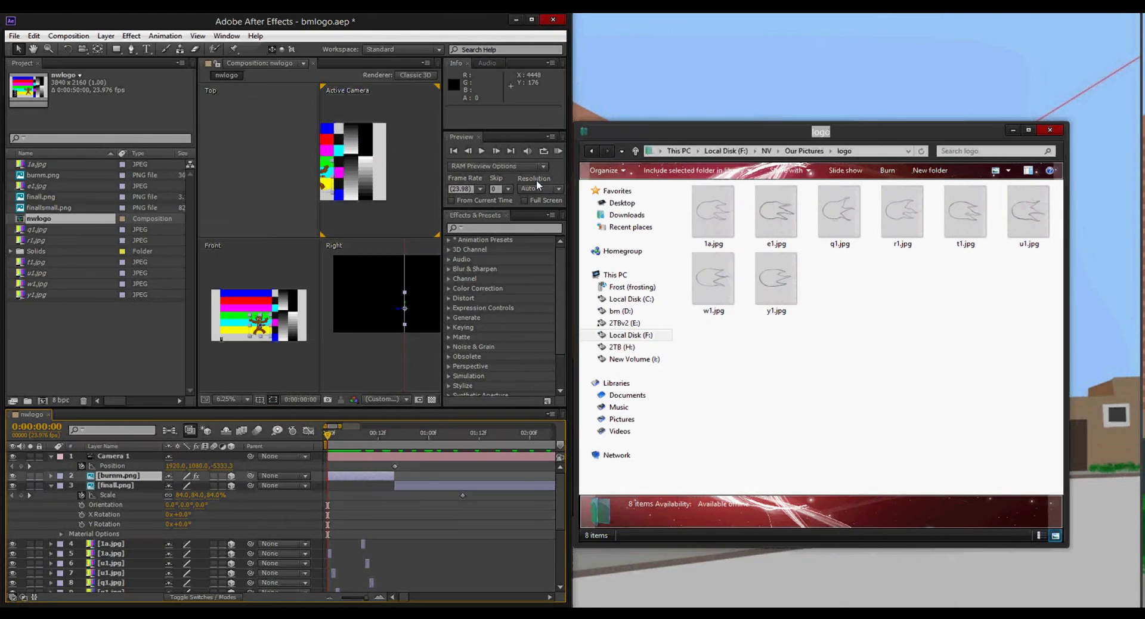
right_click(171, 229)
left_click(47, 348)
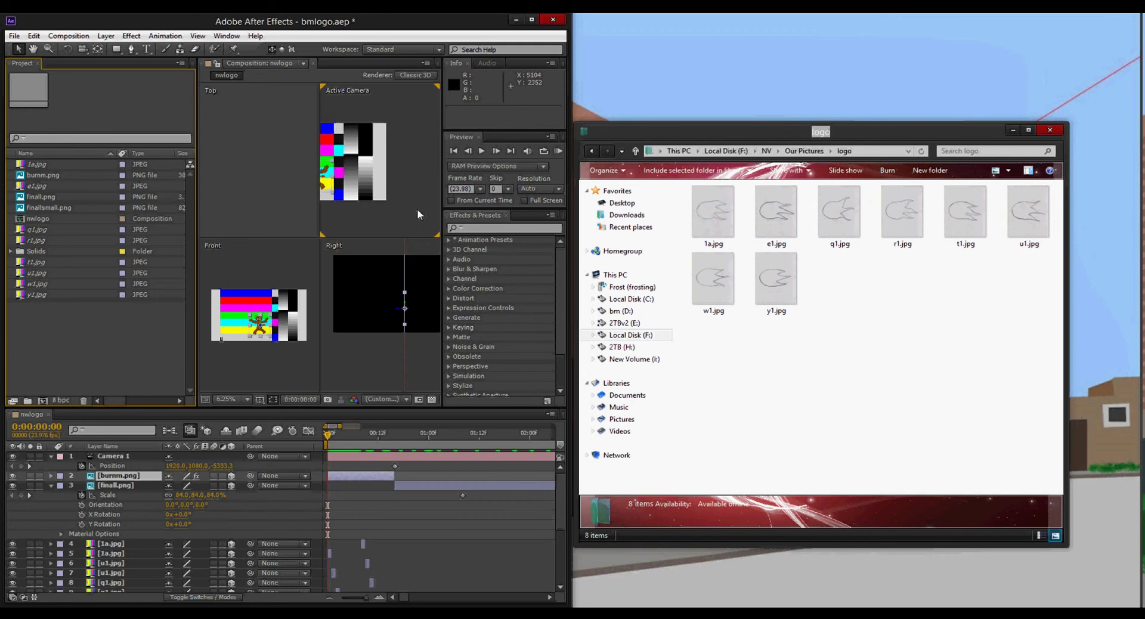
double_click(190, 23)
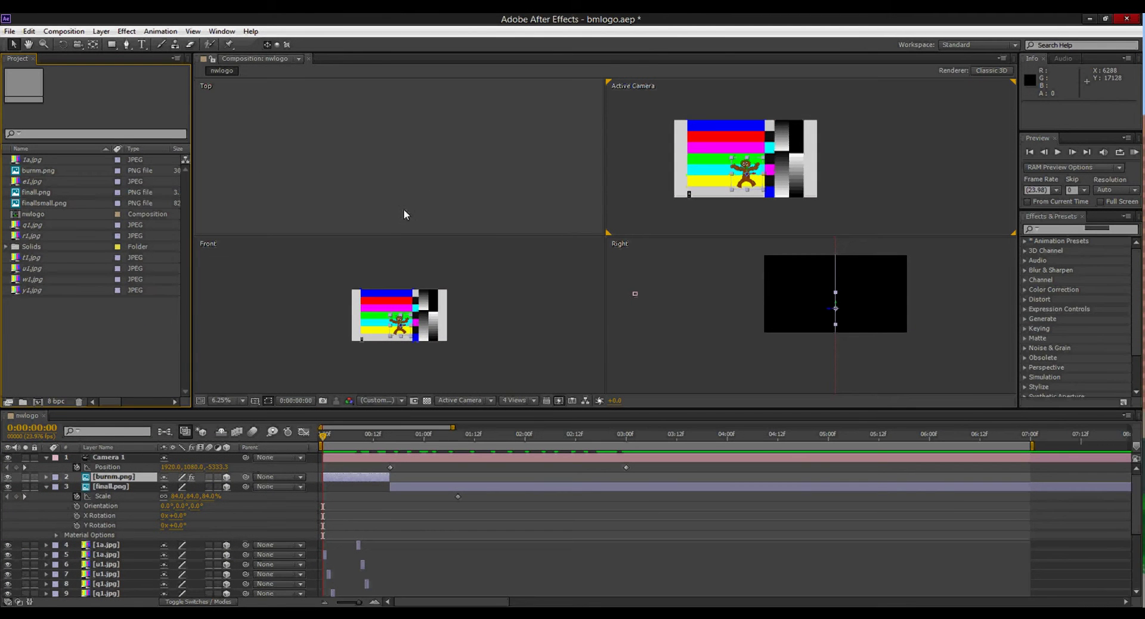
mouse_move(320, 441)
left_mouse_down()
mouse_move(608, 439)
mouse_move(313, 443)
left_mouse_up()
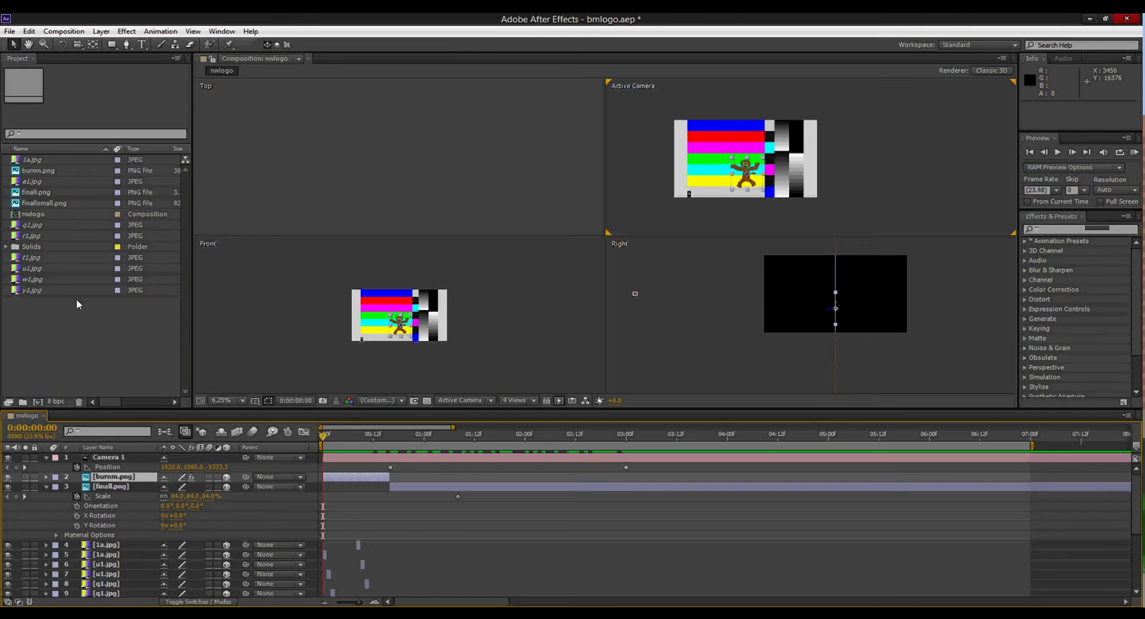
right_click(59, 325)
mouse_move(112, 371)
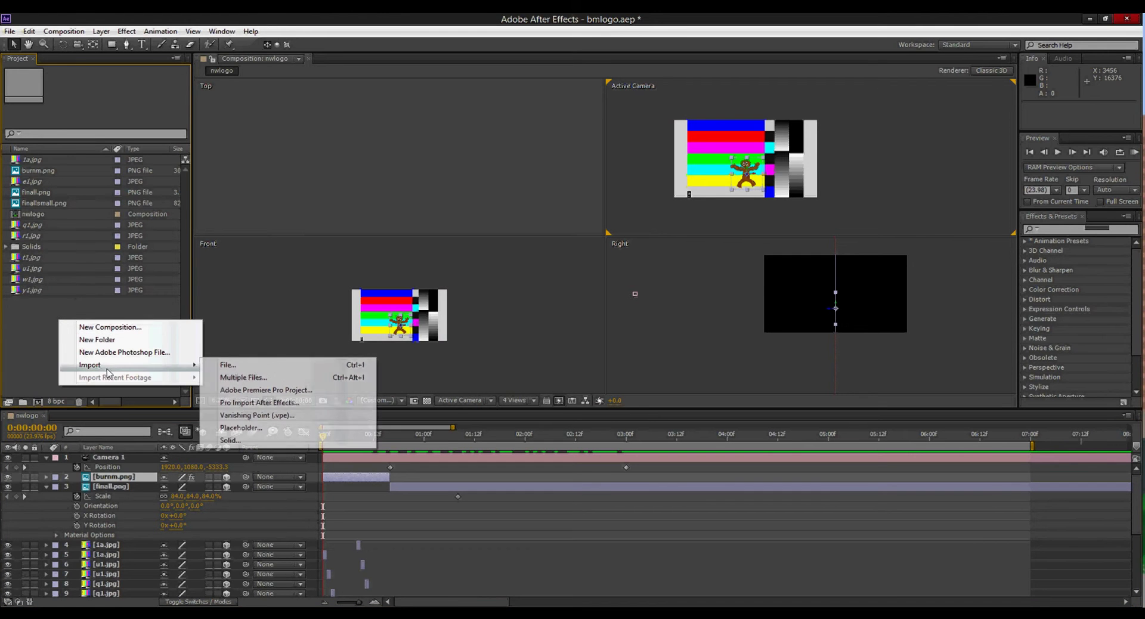
left_click(227, 365)
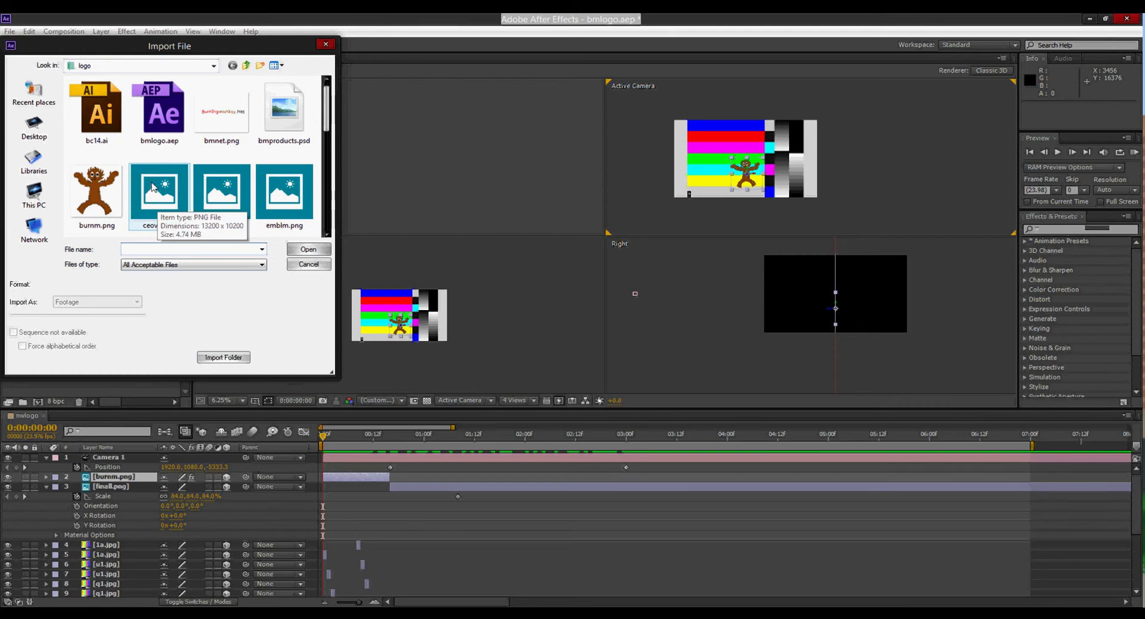
left_click(326, 46)
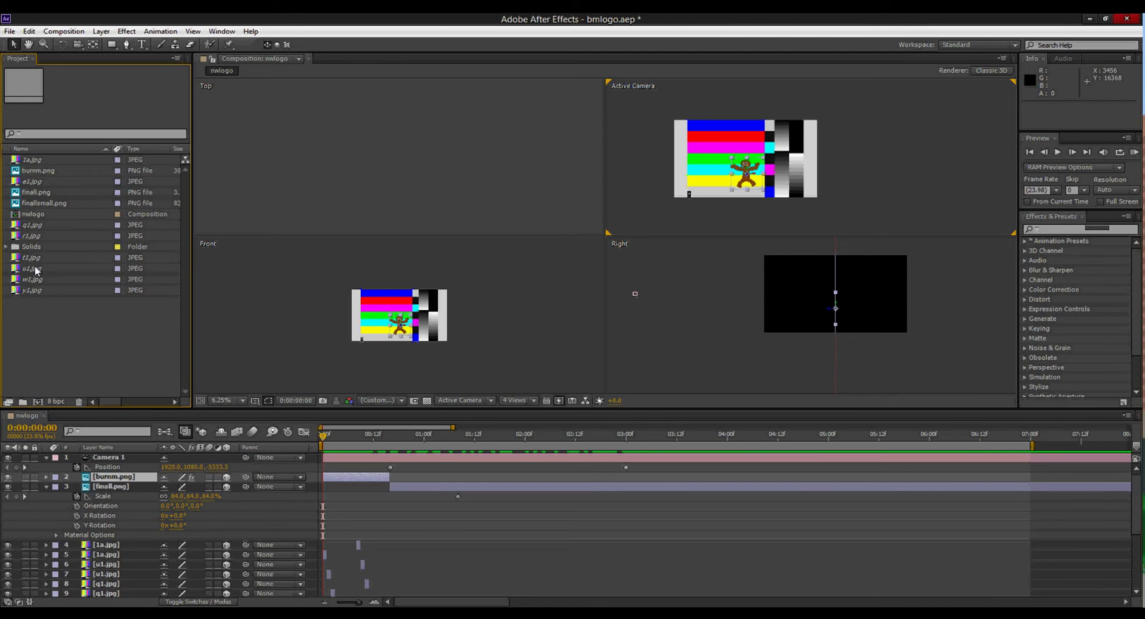
key("super+Left")
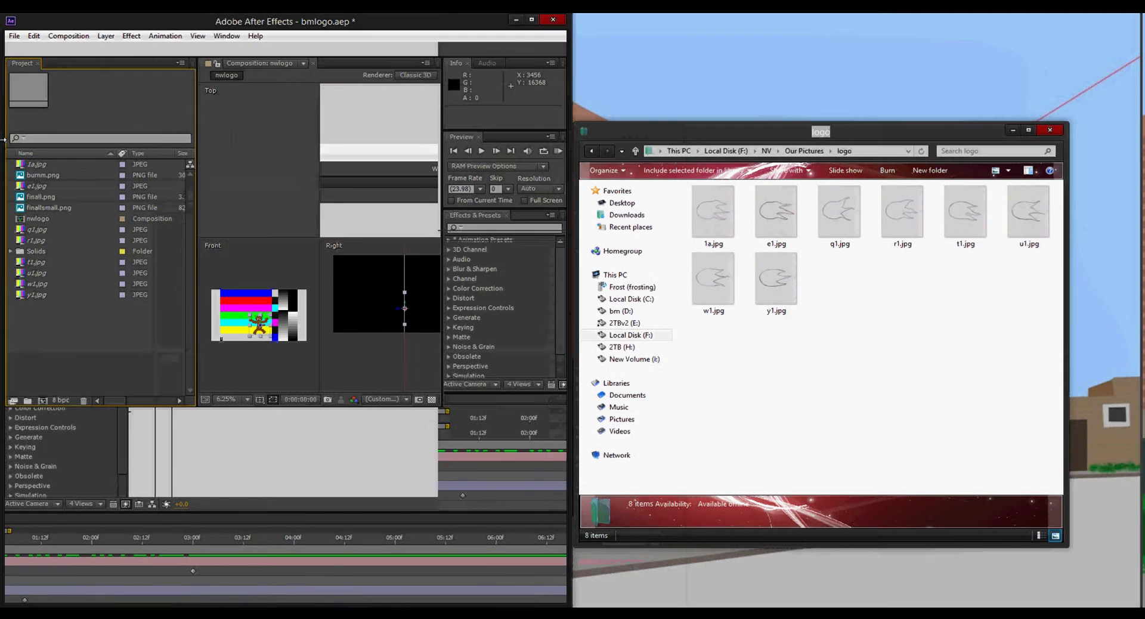
Step: Try to reload the missing 1a.jpg footage in the project
right_click(38, 164)
mouse_move(116, 229)
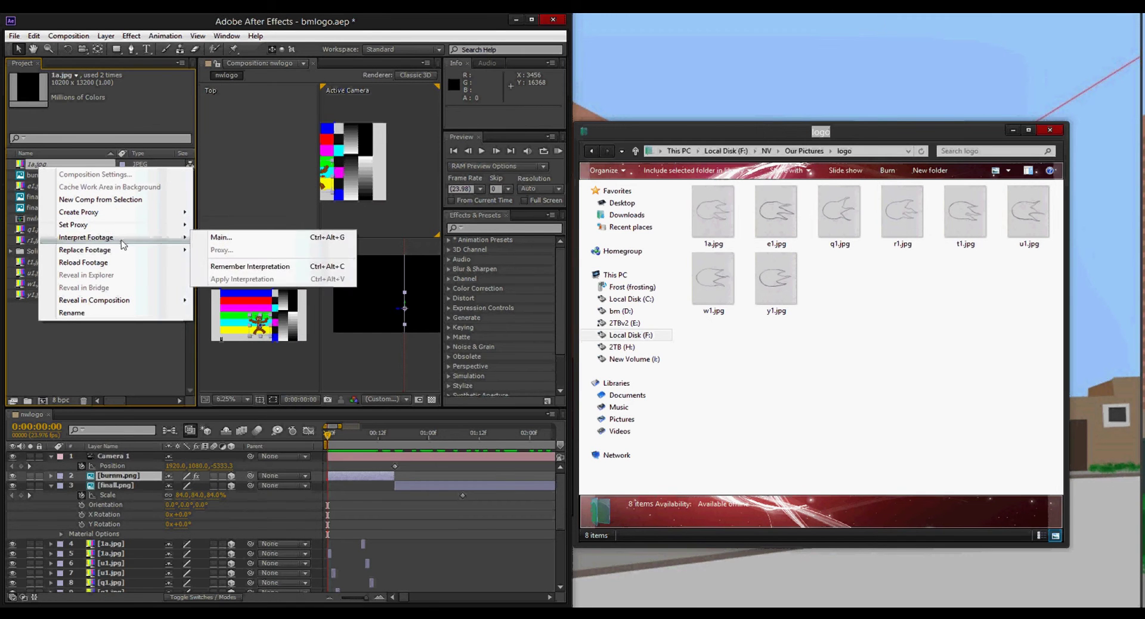
left_click(127, 263)
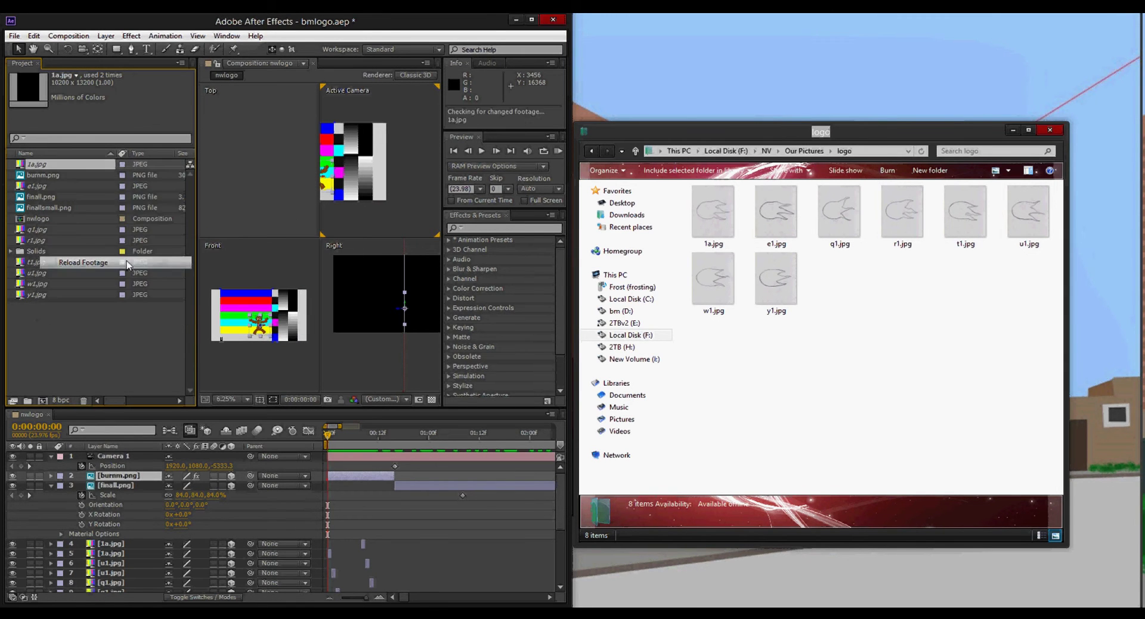
Step: Replace the missing 1a.jpg footage with 1a.jpg from the NV > Our Pictures > logo folder on Local Disk (F:)
right_click(43, 164)
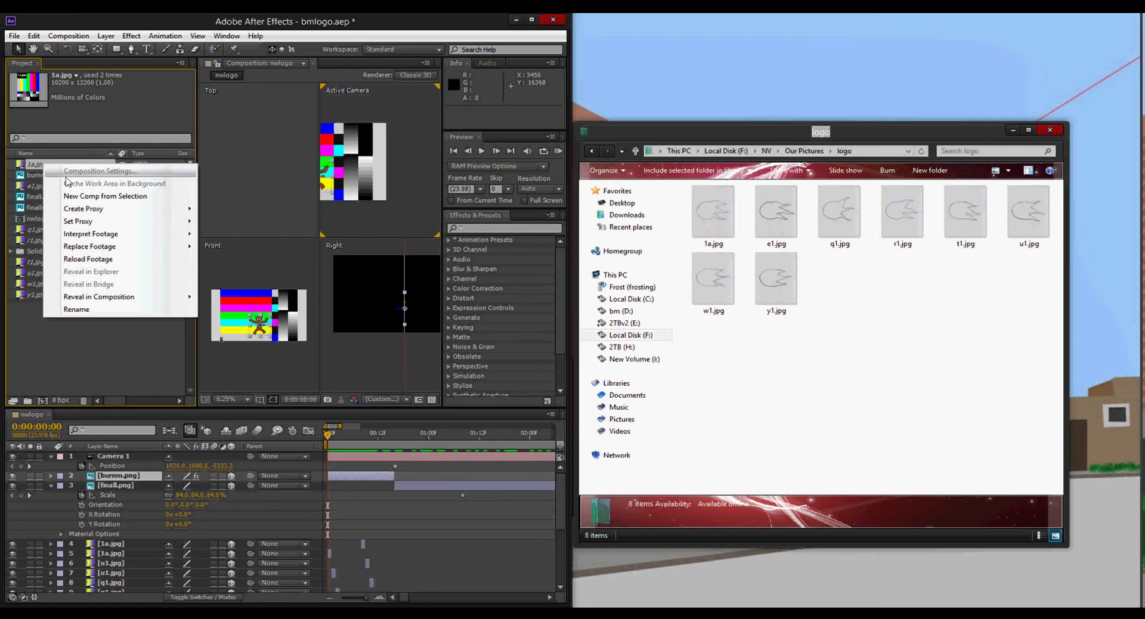
mouse_move(122, 238)
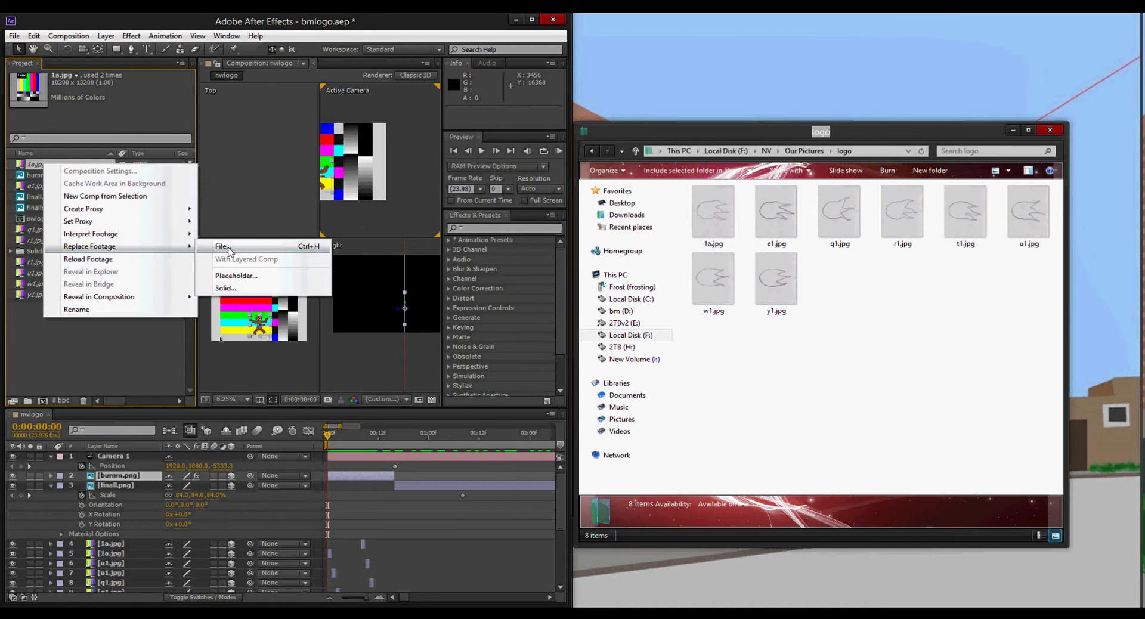
left_click(104, 352)
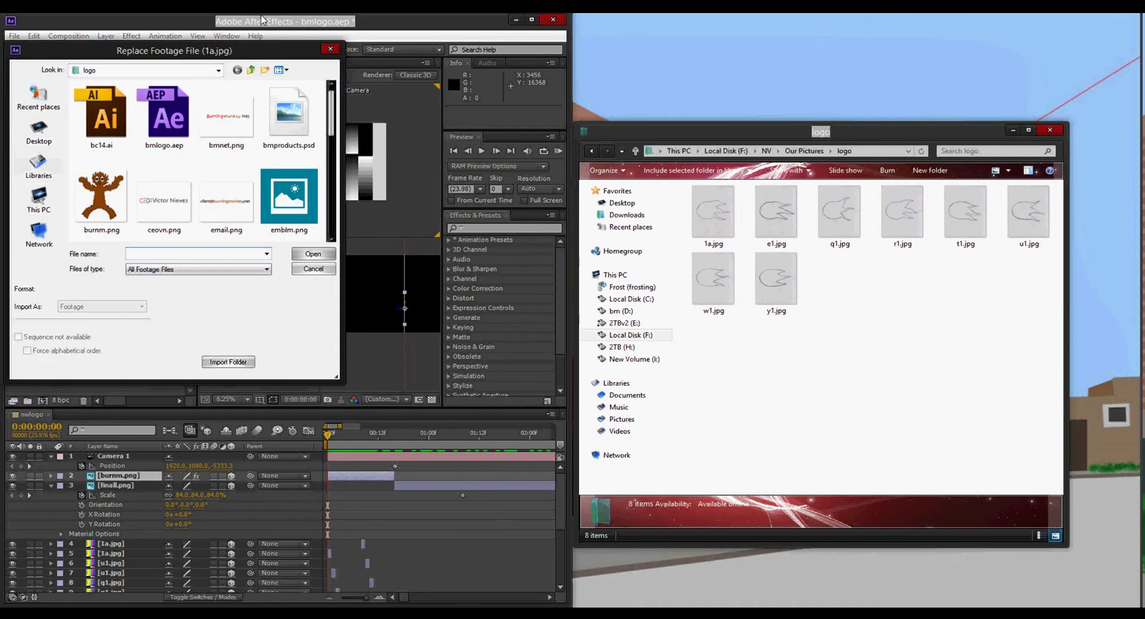
left_click_drag(199, 55, 863, 271)
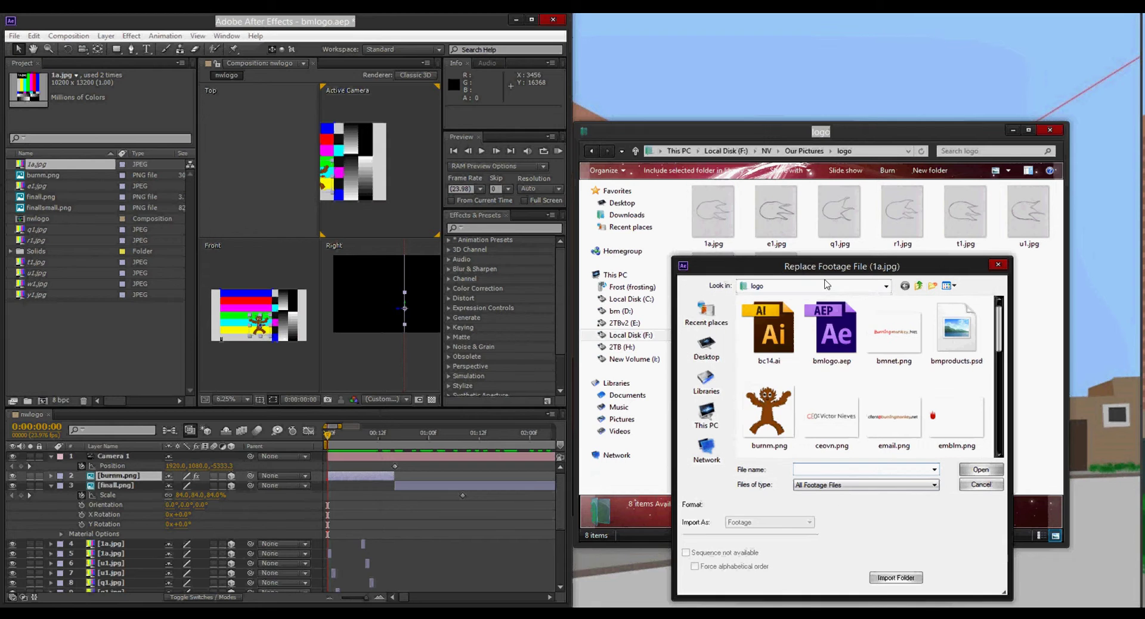
left_click(822, 287)
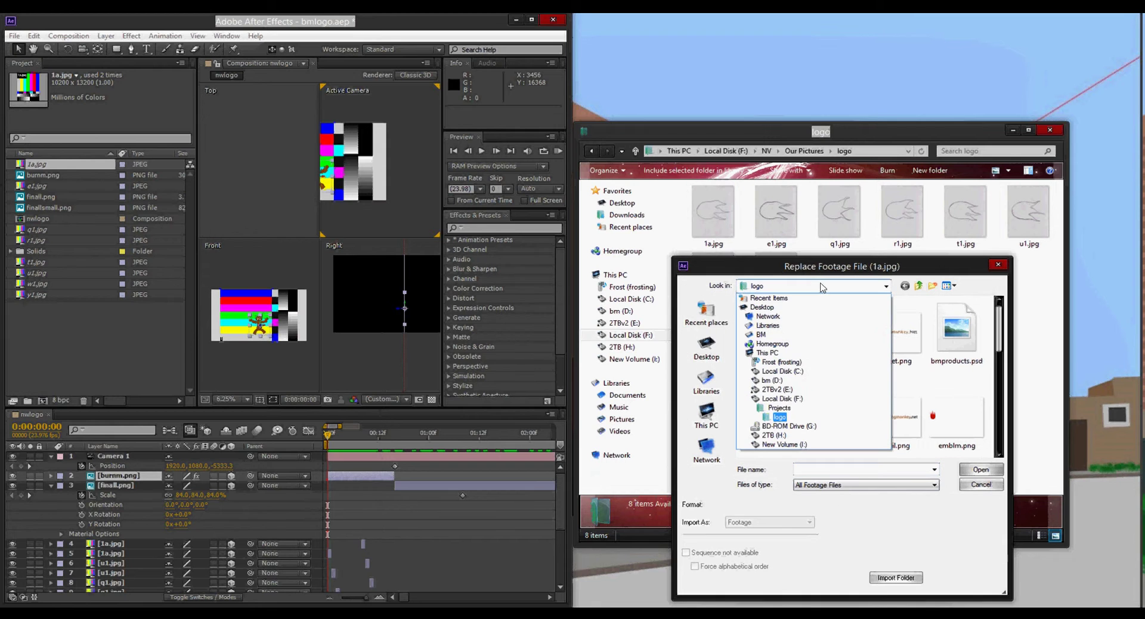
left_click(782, 398)
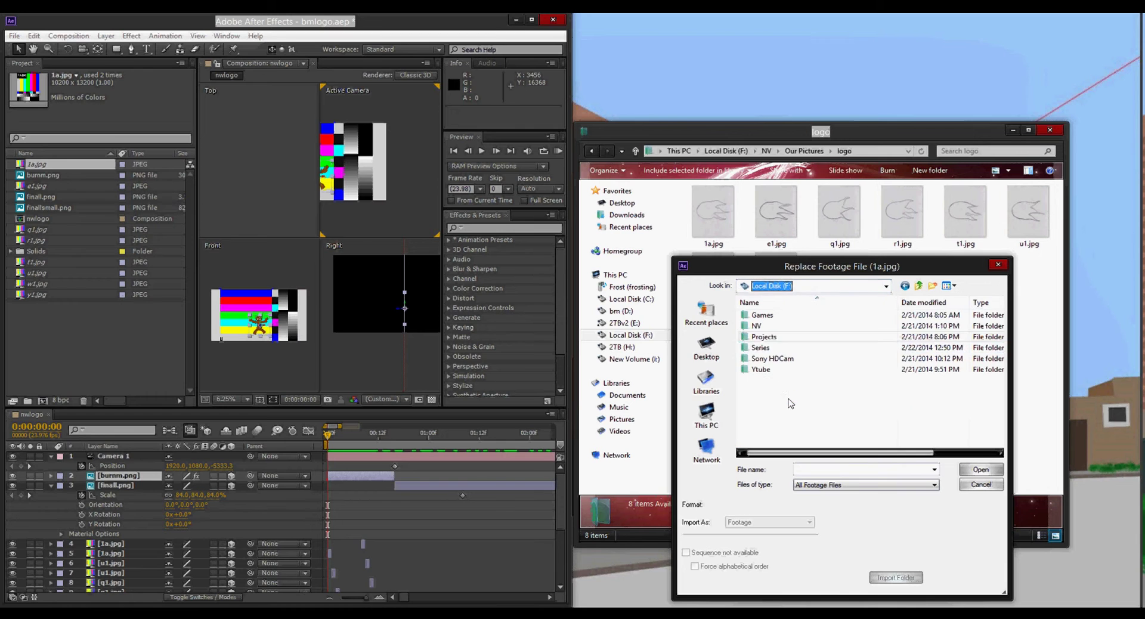
right_click(768, 331)
double_click(763, 326)
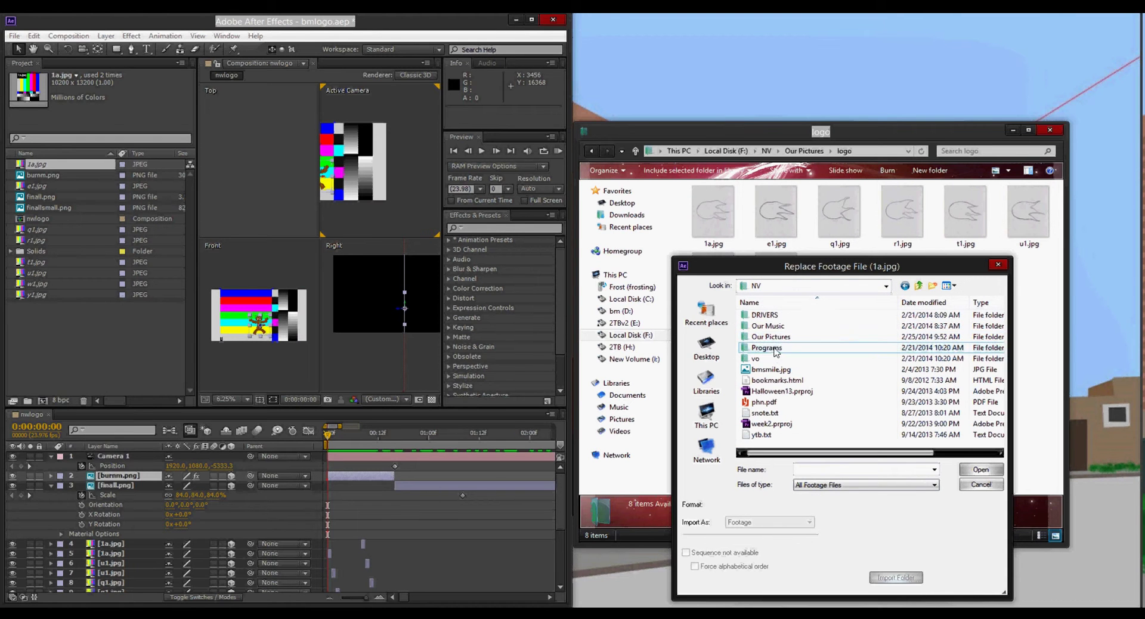
double_click(778, 337)
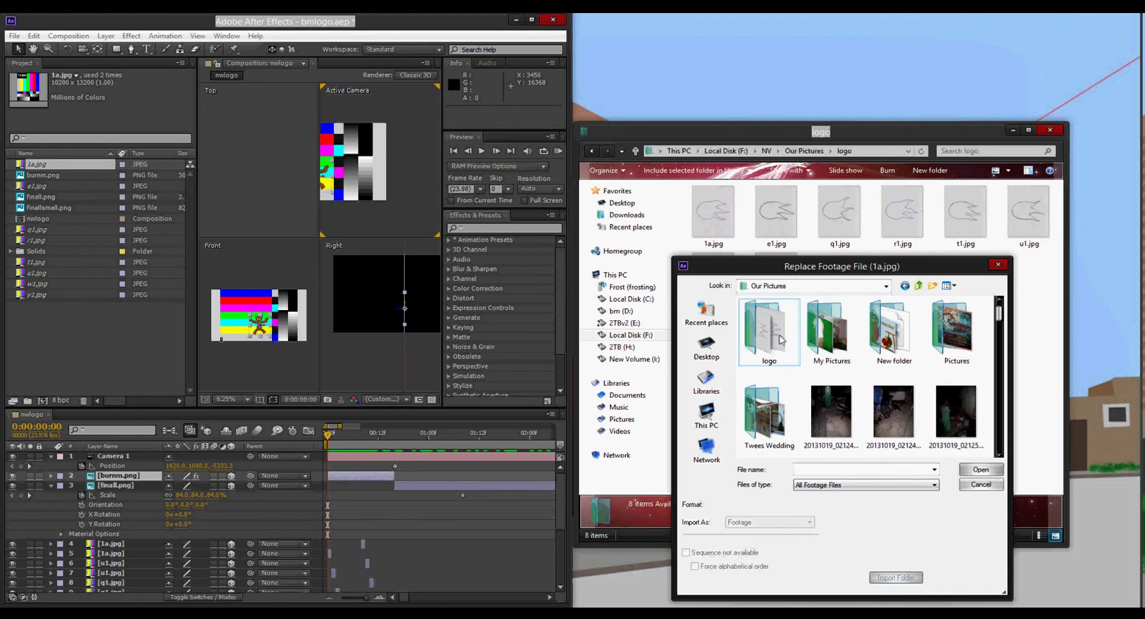
double_click(775, 340)
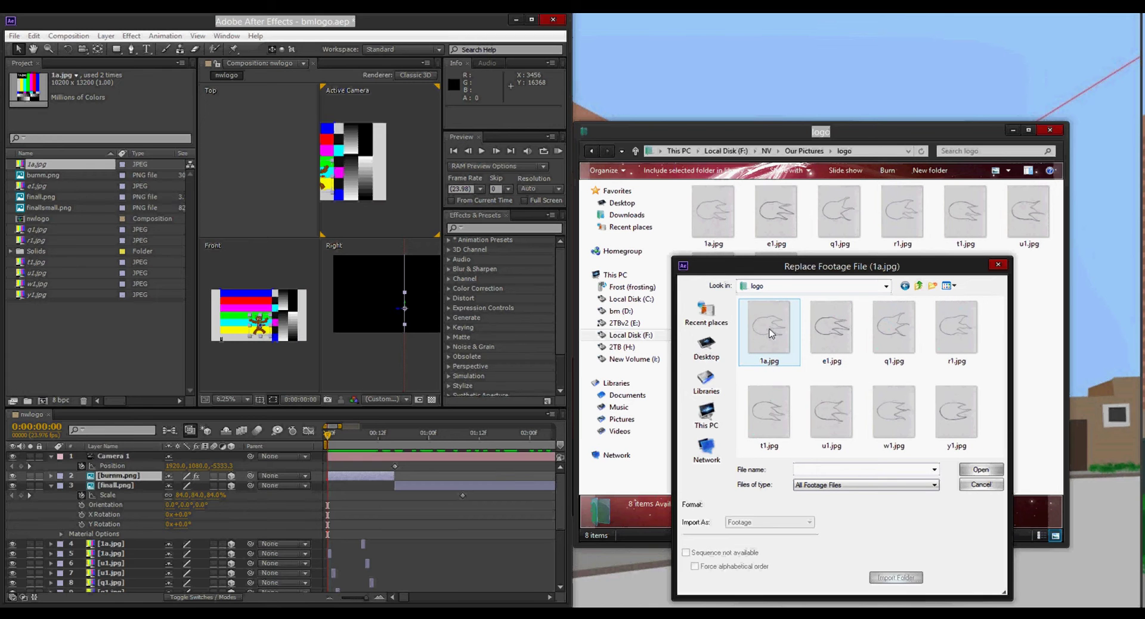
double_click(771, 332)
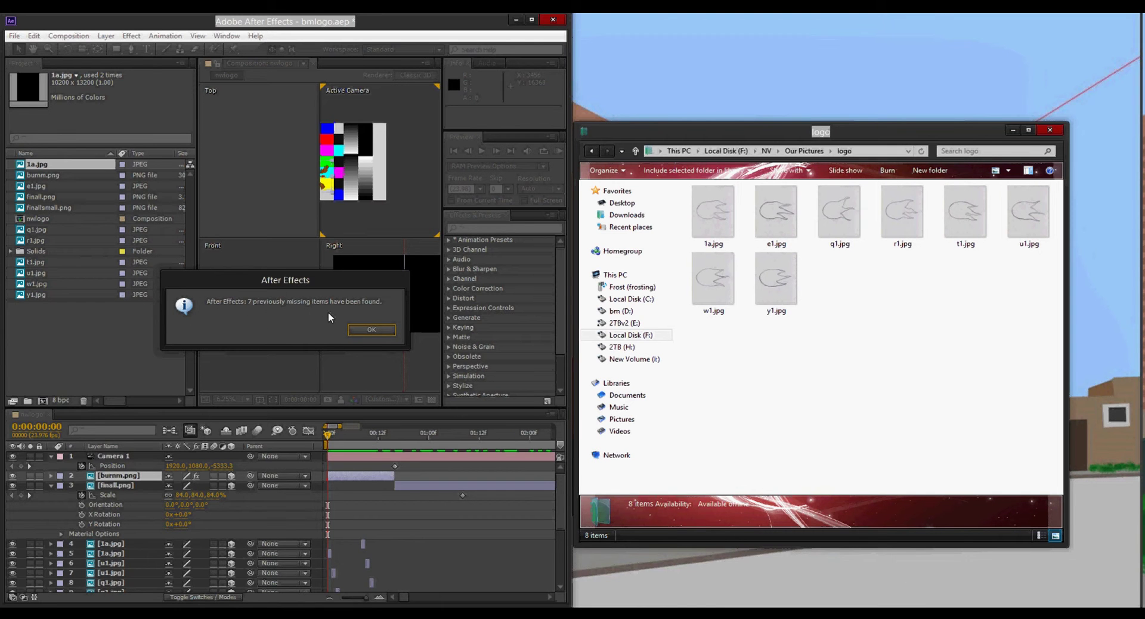
left_click(380, 329)
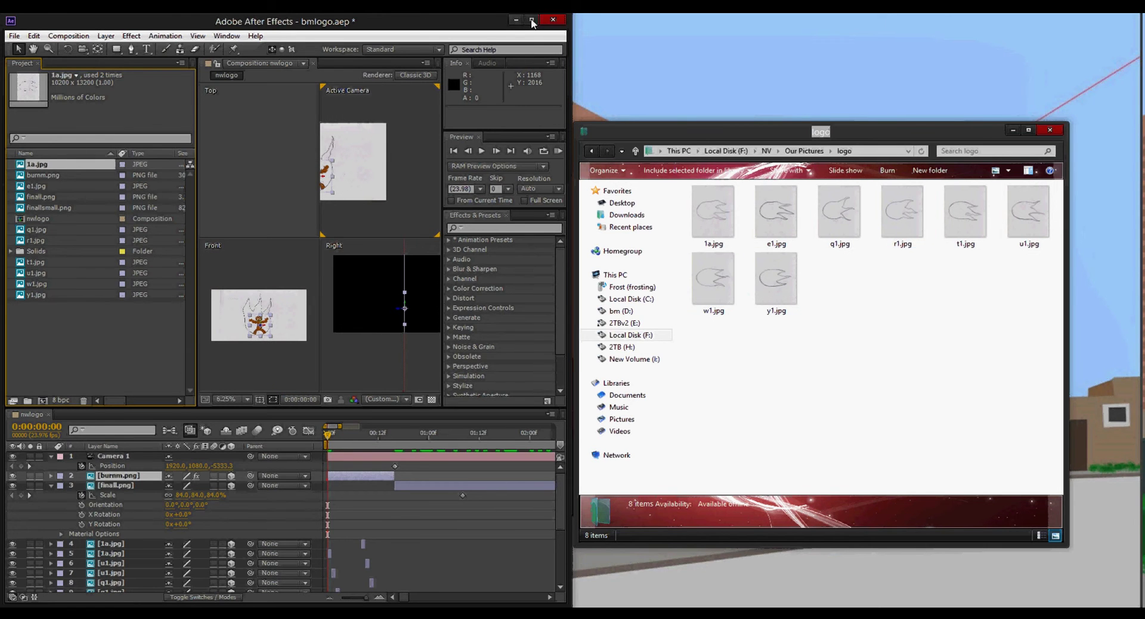
Step: Maximize the After Effects window and show the composition in a single Active Camera view, enlarged to 25%
left_click(532, 21)
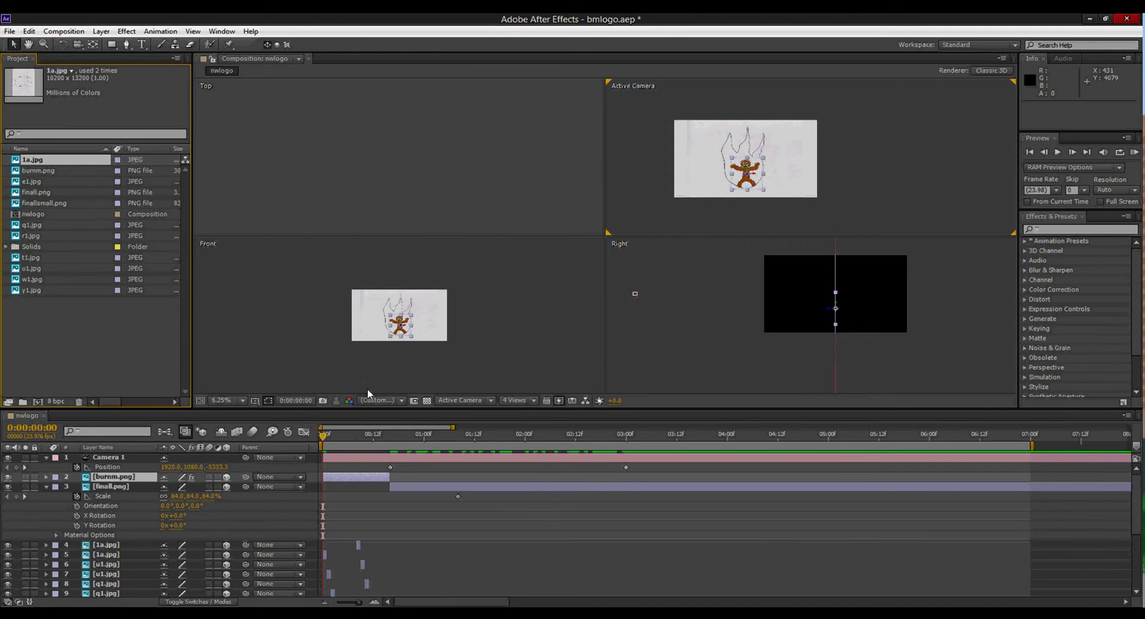
left_click(460, 400)
left_click(516, 400)
left_click(537, 414)
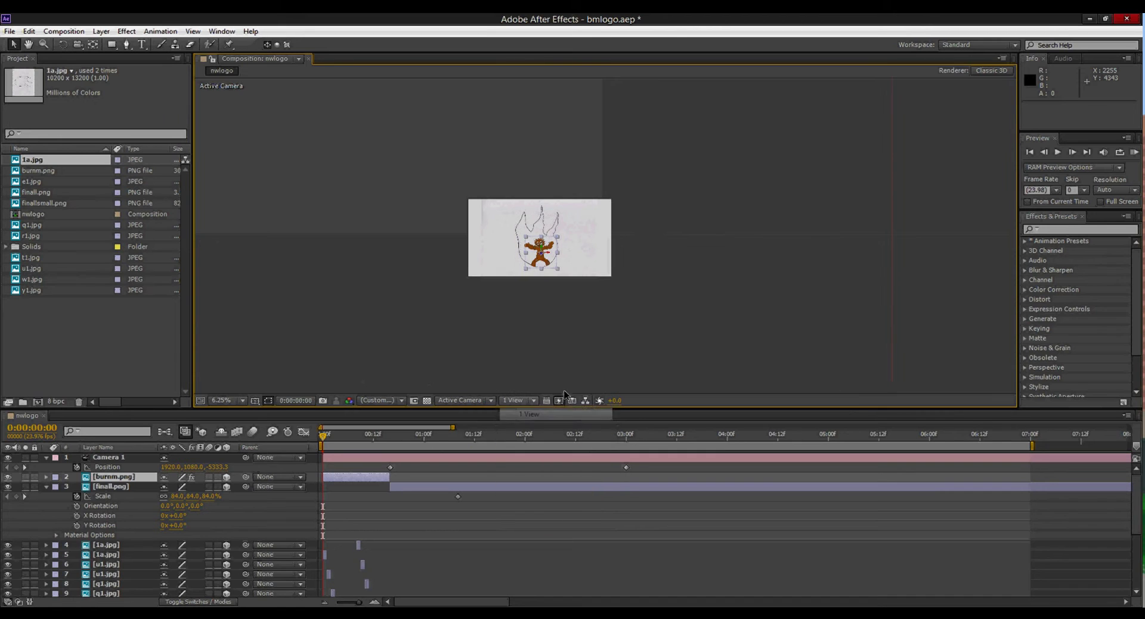
scroll(630, 233, "up", 1)
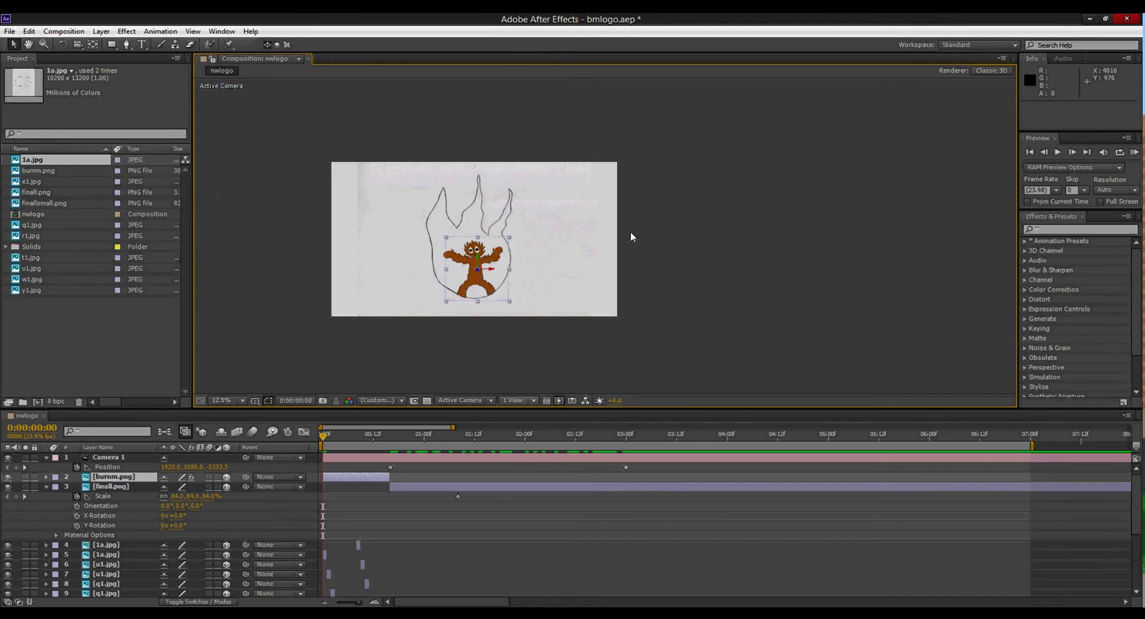
scroll(631, 233, "up", 1)
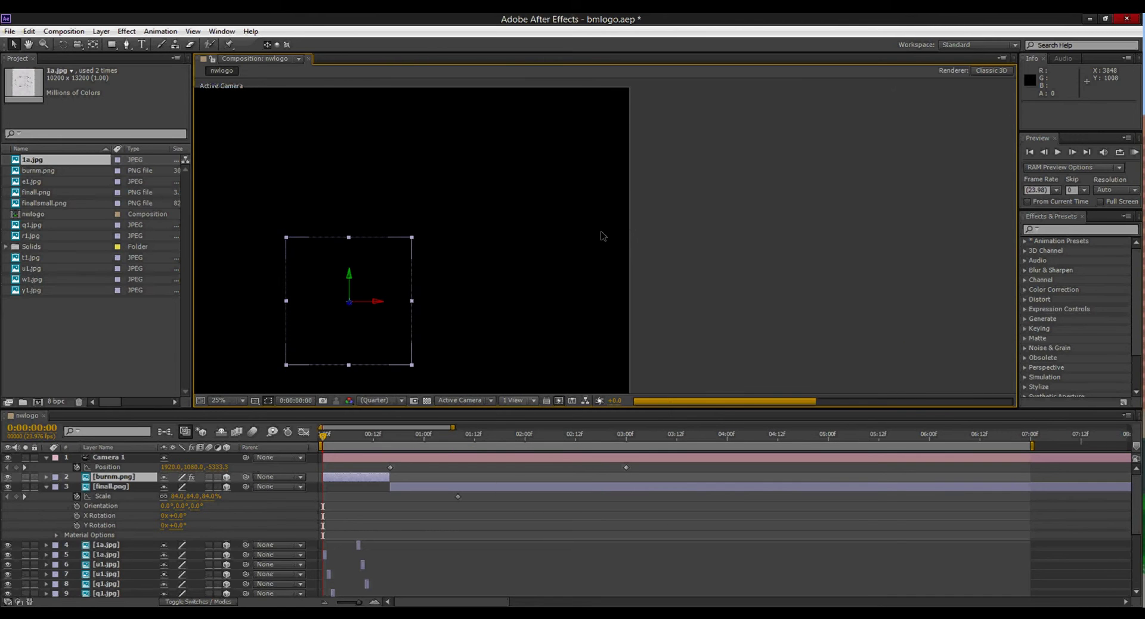
scroll(539, 238, "down", 1)
left_click_drag(536, 236, 690, 260)
scroll(689, 260, "up", 1)
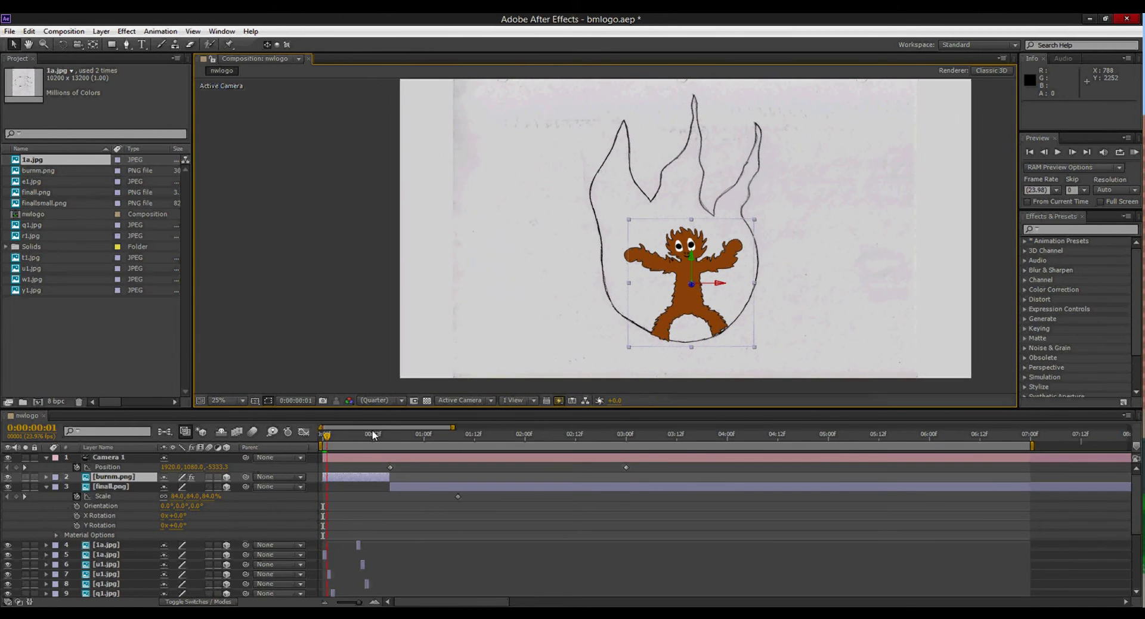
Step: Play the logo animation from its first frame and return to the start
left_click(328, 437)
left_click_drag(328, 438, 323, 437)
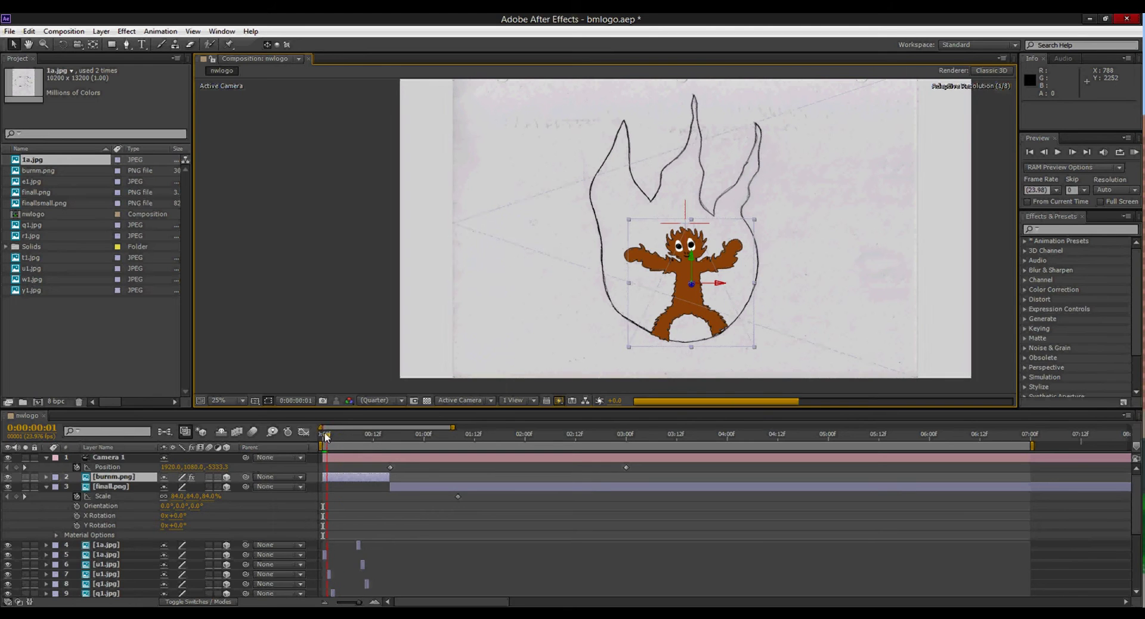
key("h")
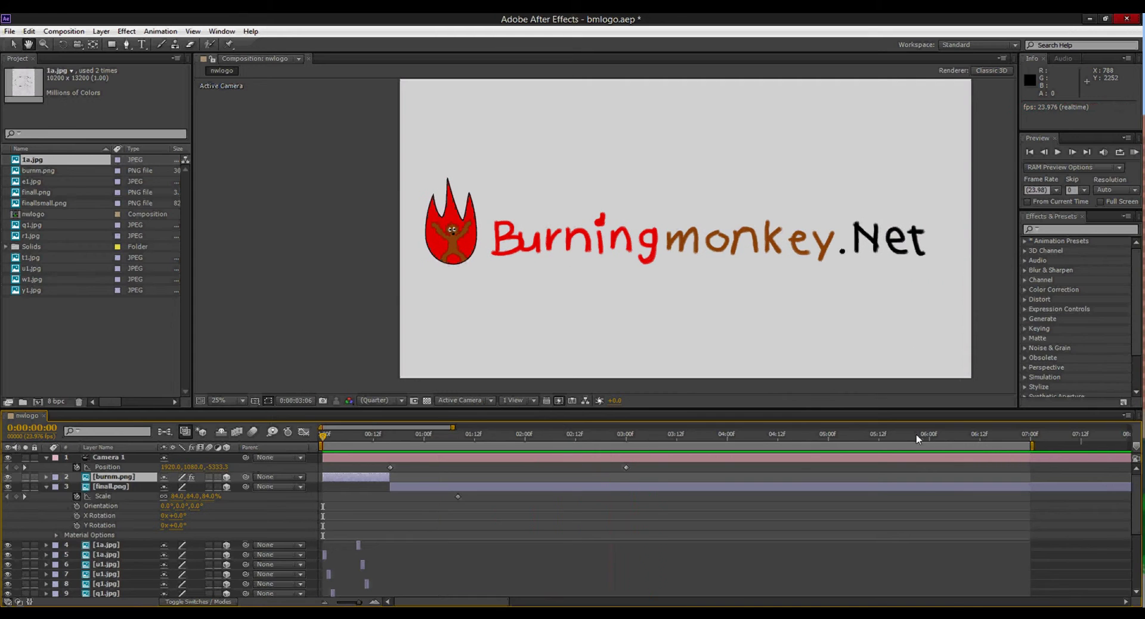
key("space")
left_click_drag(640, 438, 312, 444)
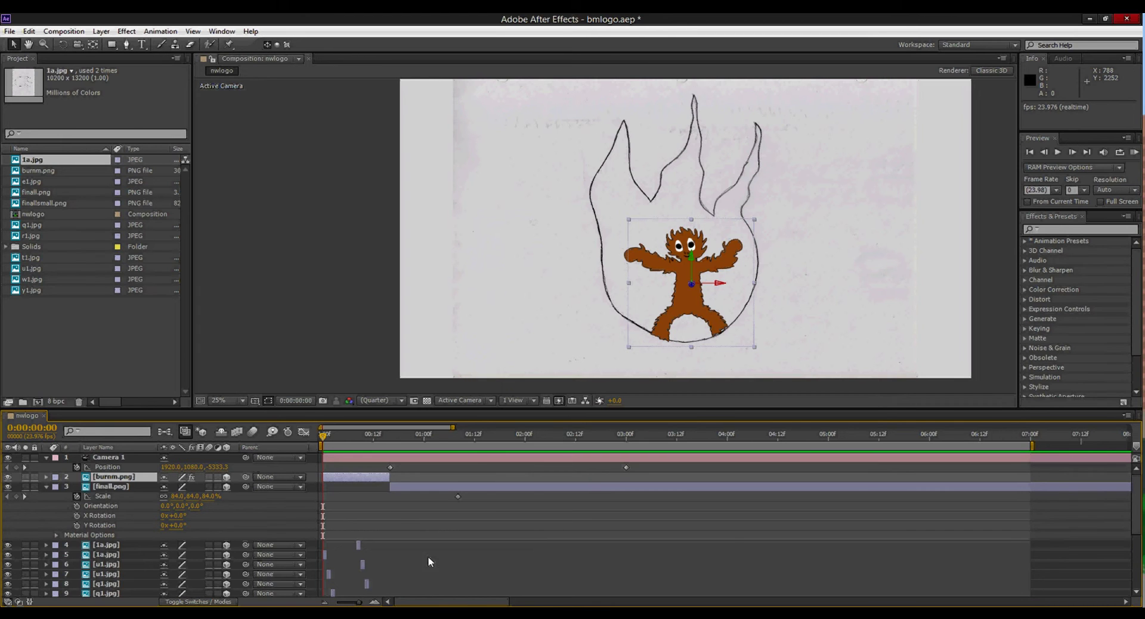
Step: Enlarge the timeline around the opening frames and play through the staggered drawing layers
left_click_drag(435, 602, 384, 542)
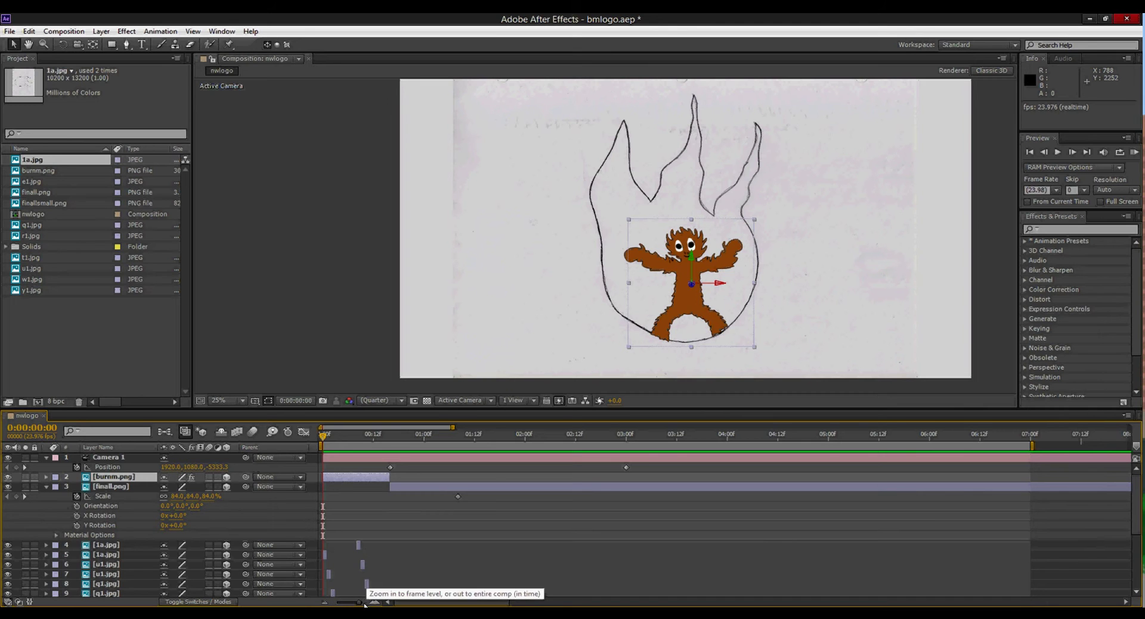
mouse_move(360, 605)
left_mouse_down()
mouse_move(335, 604)
mouse_move(363, 604)
left_mouse_up()
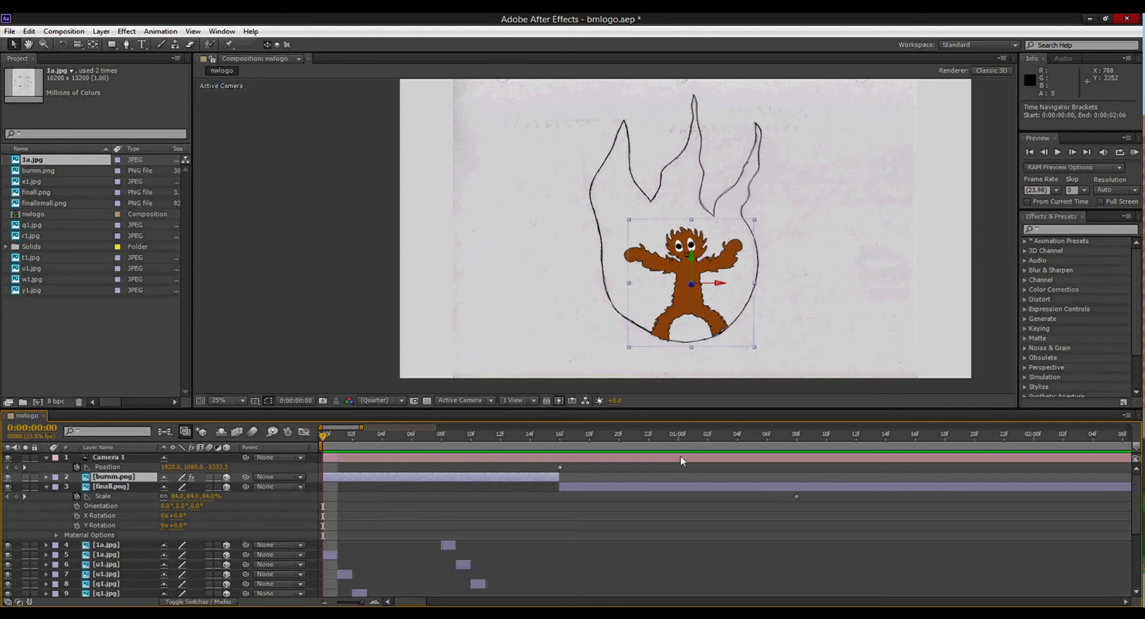
left_click_drag(638, 409, 638, 330)
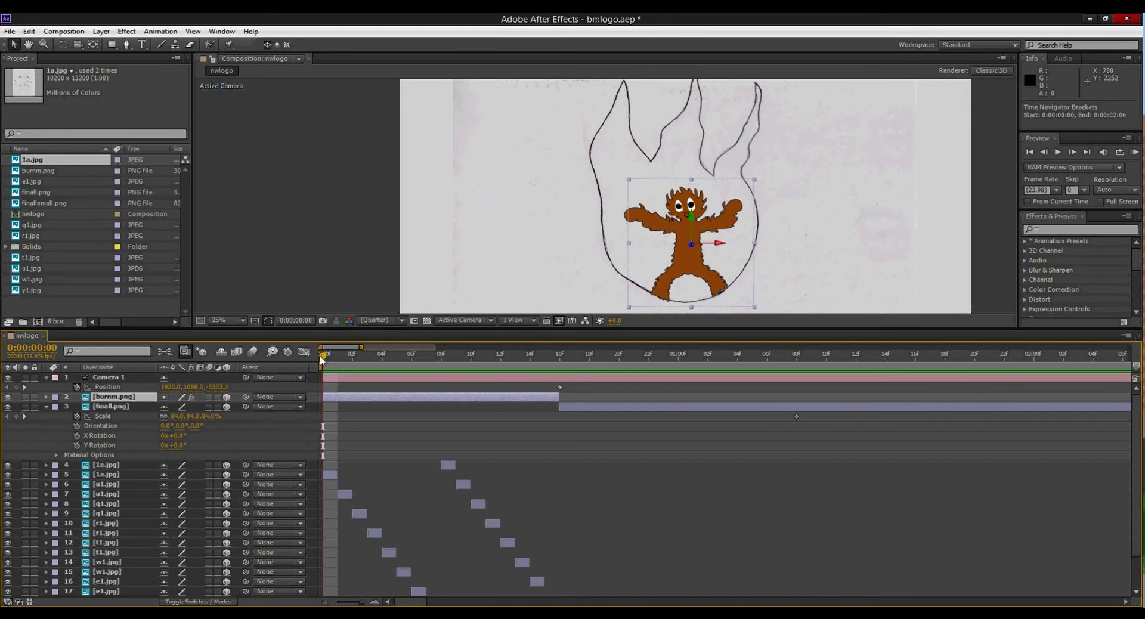
mouse_move(321, 358)
left_mouse_down()
mouse_move(344, 356)
mouse_move(325, 358)
left_mouse_up()
left_click_drag(327, 358, 590, 382)
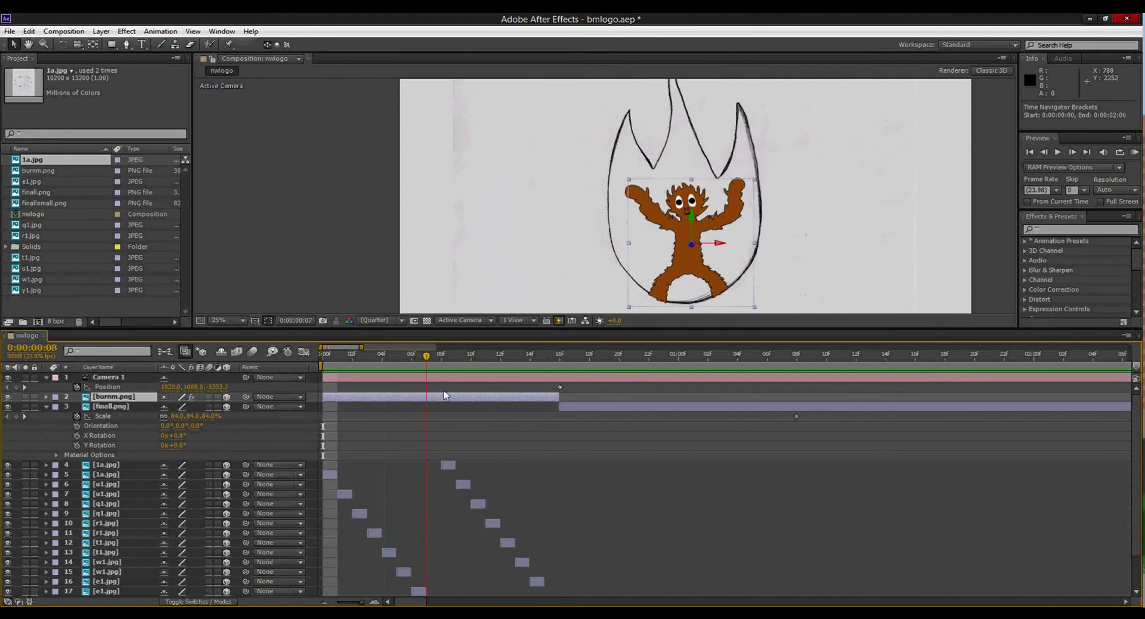
key("space")
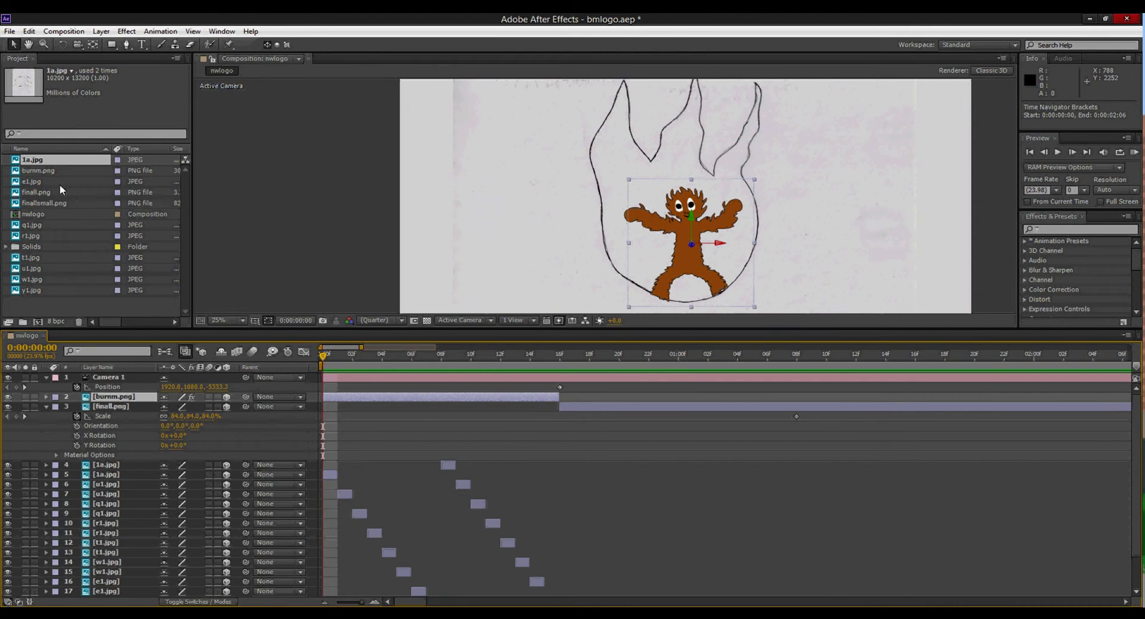
Step: Add 1a.jpg to the nwlogo timeline directly below the finall.png layer and give the new layer a red label
left_click(26, 164)
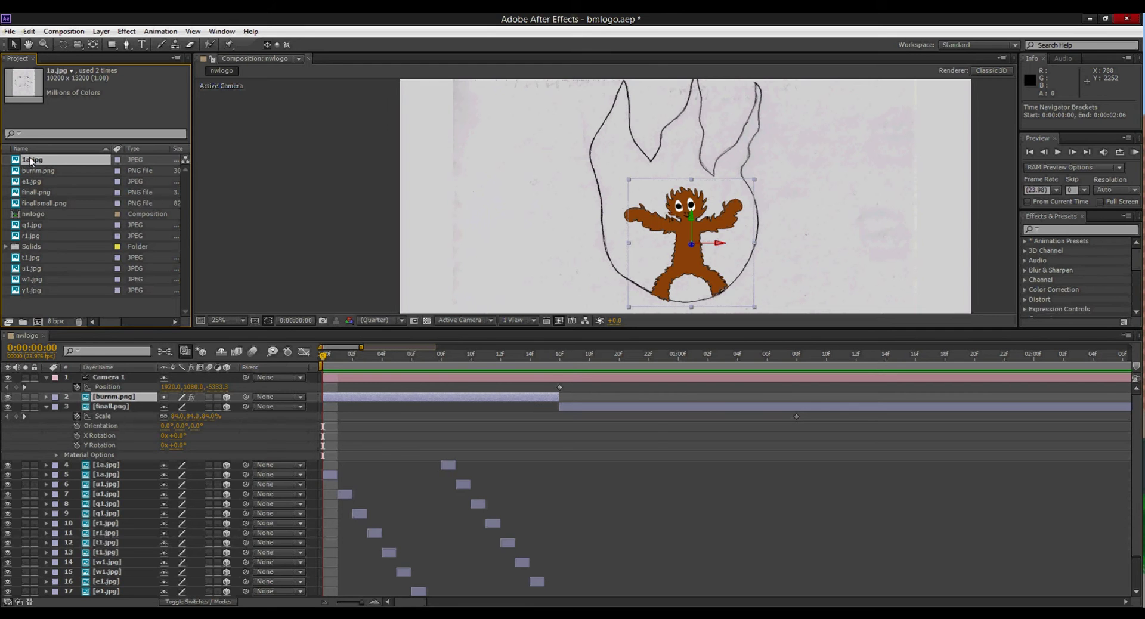
left_click_drag(30, 161, 250, 456)
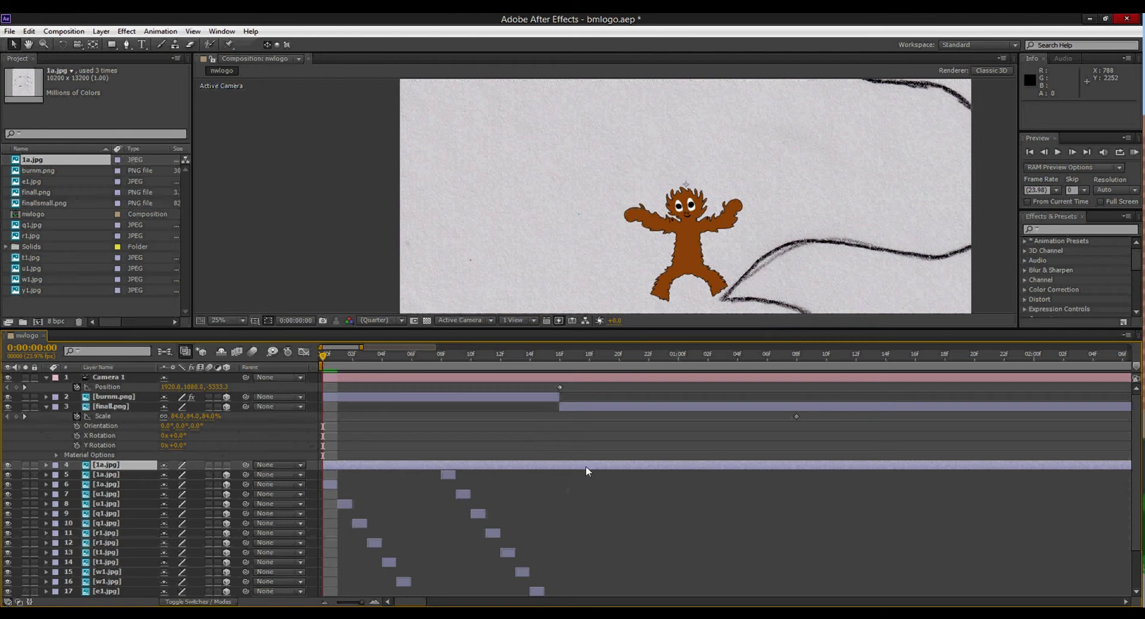
left_click_drag(360, 605, 334, 605)
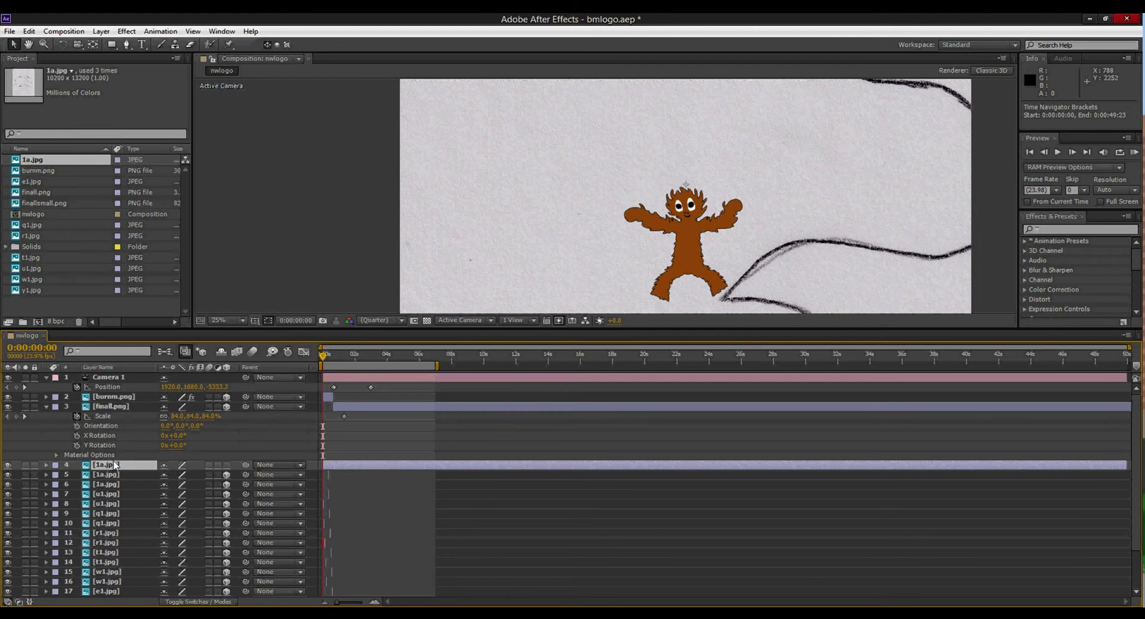
left_click(55, 469)
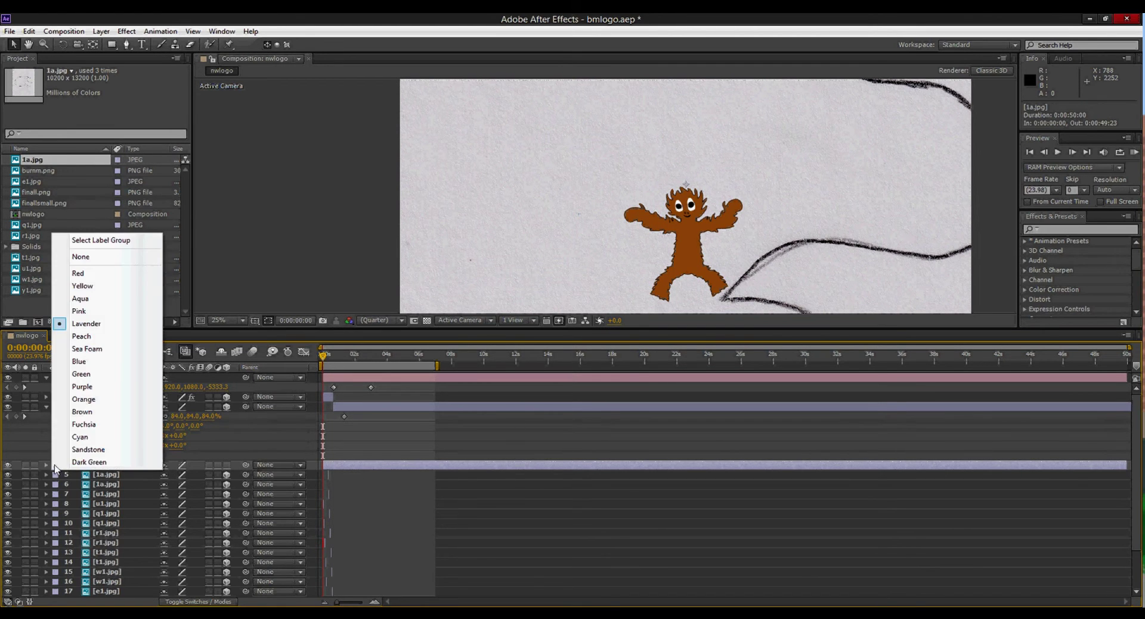
left_click(84, 276)
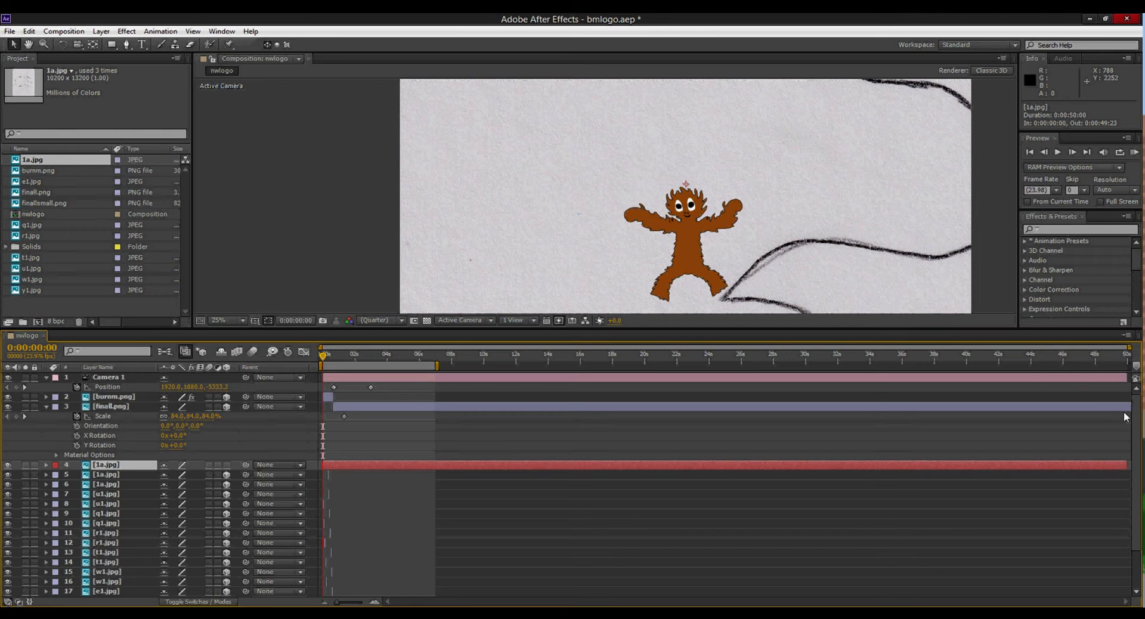
Step: Trim the end of the red 1a.jpg layer so it ends at 0:00:00:08
left_click_drag(1125, 466, 323, 466)
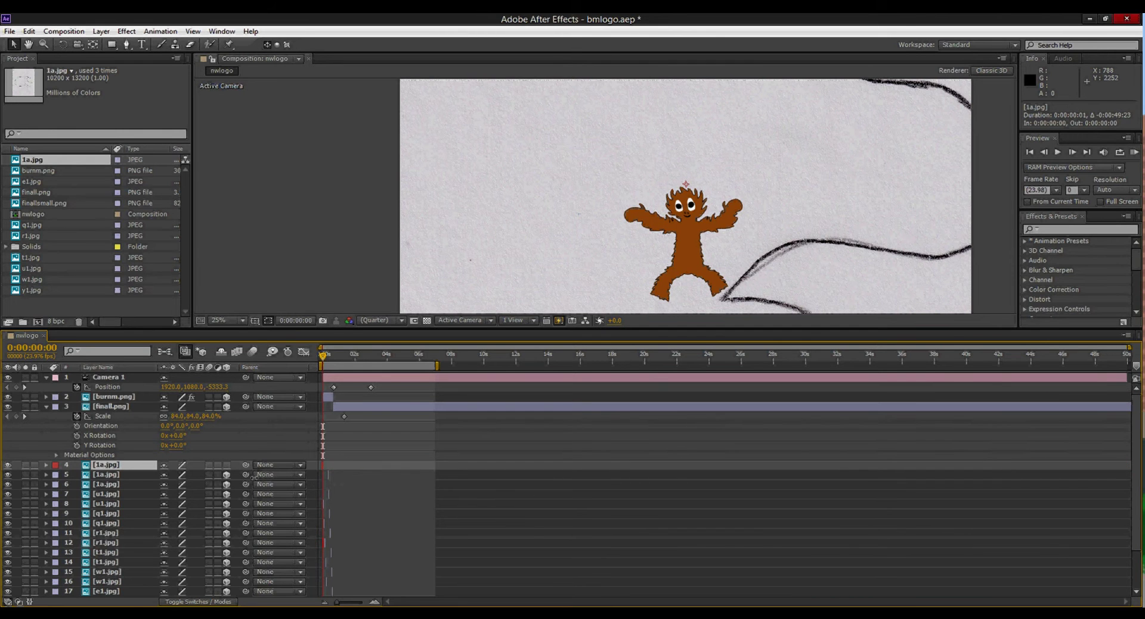
left_click(376, 603)
left_click(376, 602)
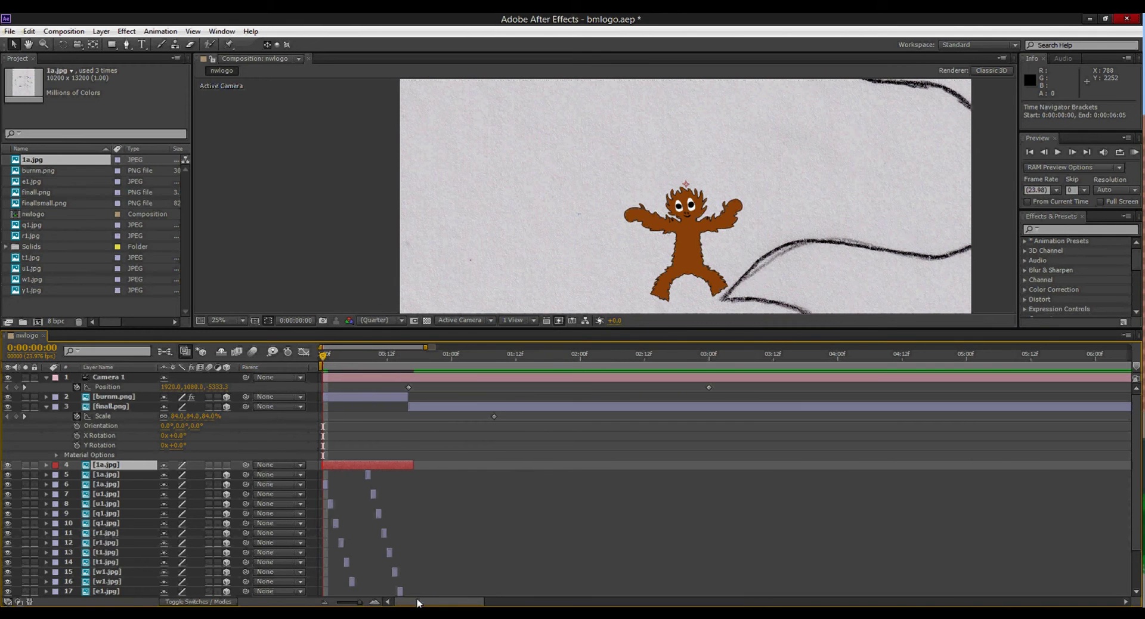
left_click_drag(415, 465, 371, 467)
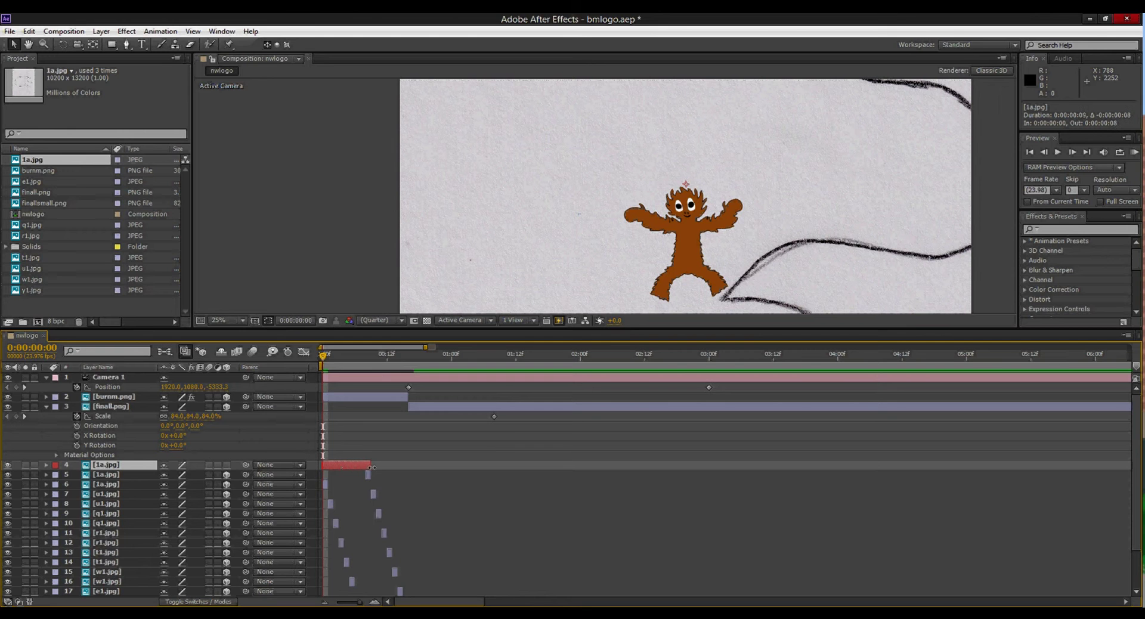
Step: Go to 0:00:00:07 and scale the red 1a.jpg layer to -14%
left_click_drag(327, 361, 361, 358)
scroll(710, 210, "down", 2)
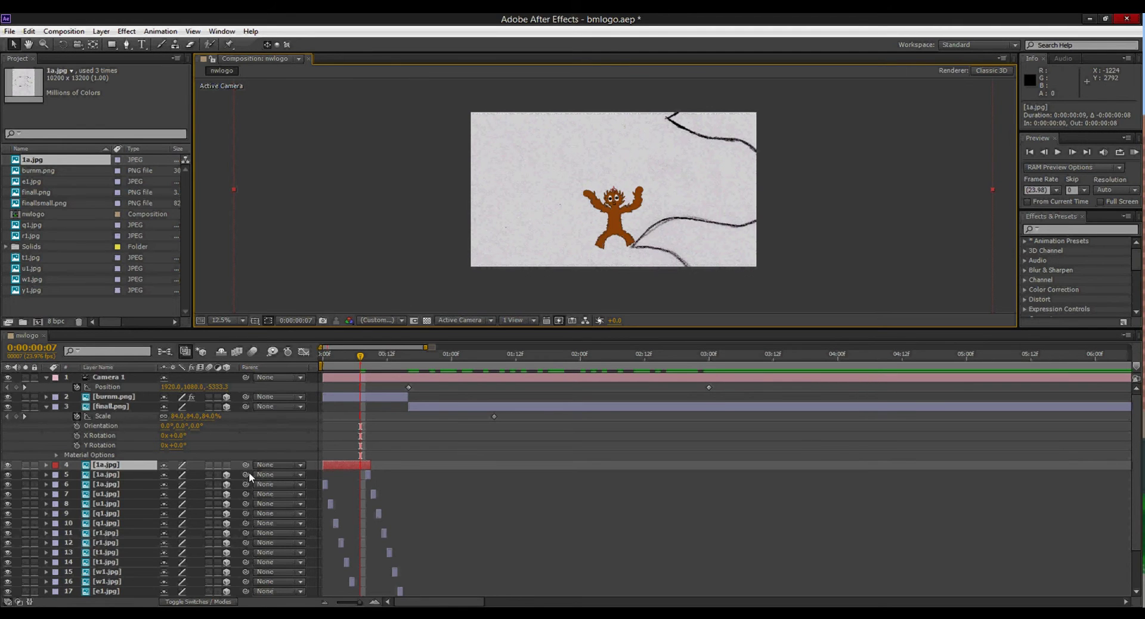
left_click(105, 468)
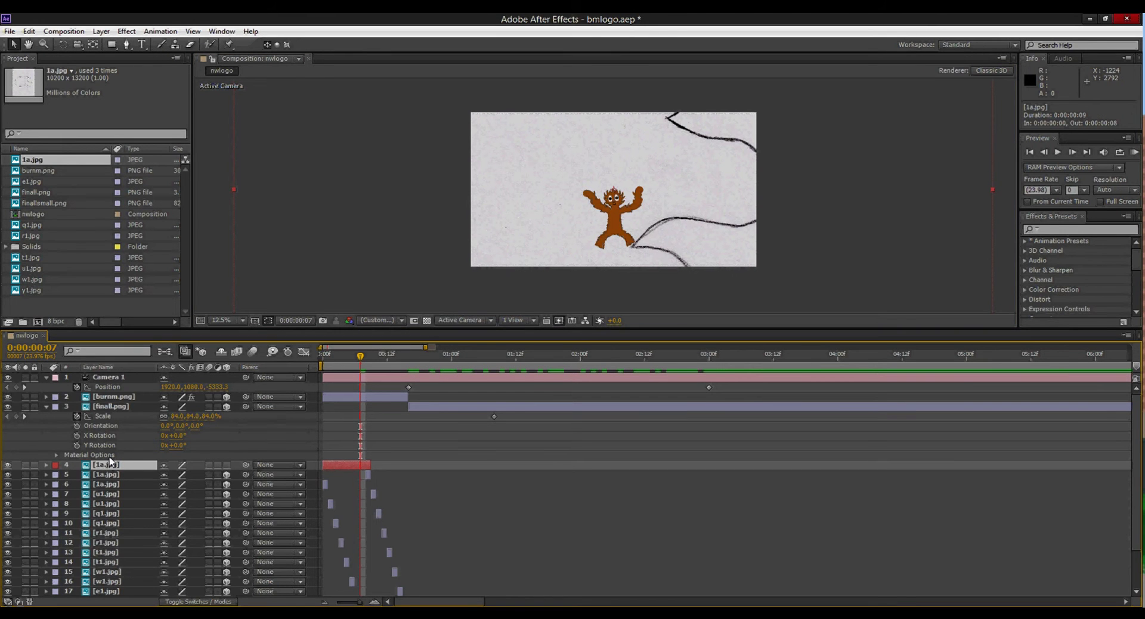
key("s")
left_click(77, 474)
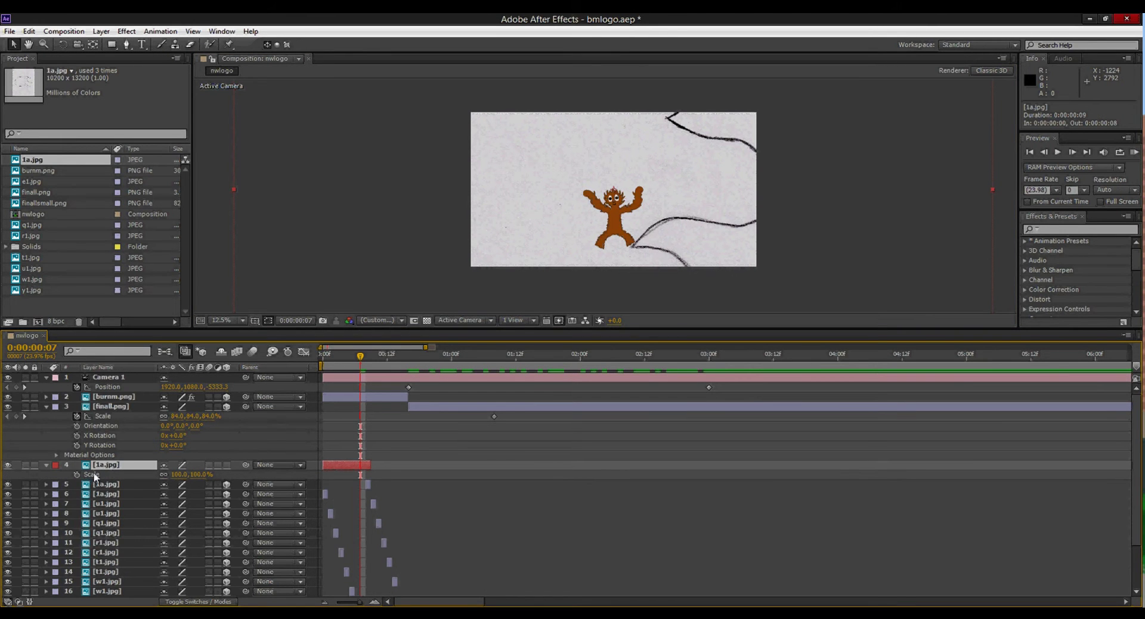
mouse_move(190, 475)
left_mouse_down()
mouse_move(203, 476)
mouse_move(167, 476)
left_mouse_up()
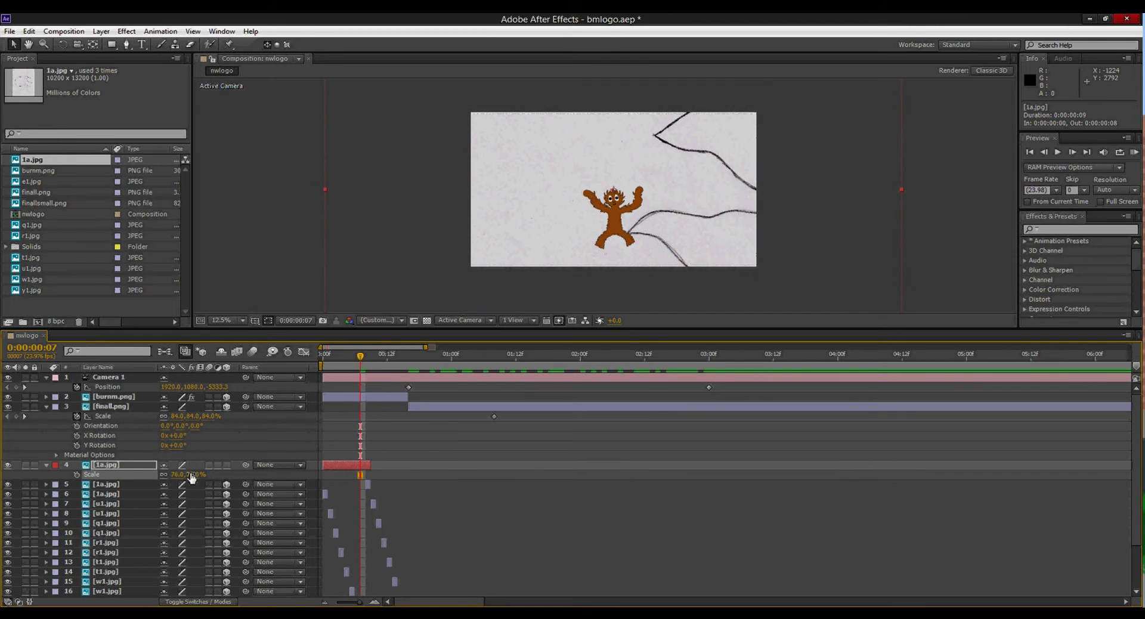
mouse_move(190, 475)
left_mouse_down()
mouse_move(136, 481)
mouse_move(148, 485)
left_mouse_up()
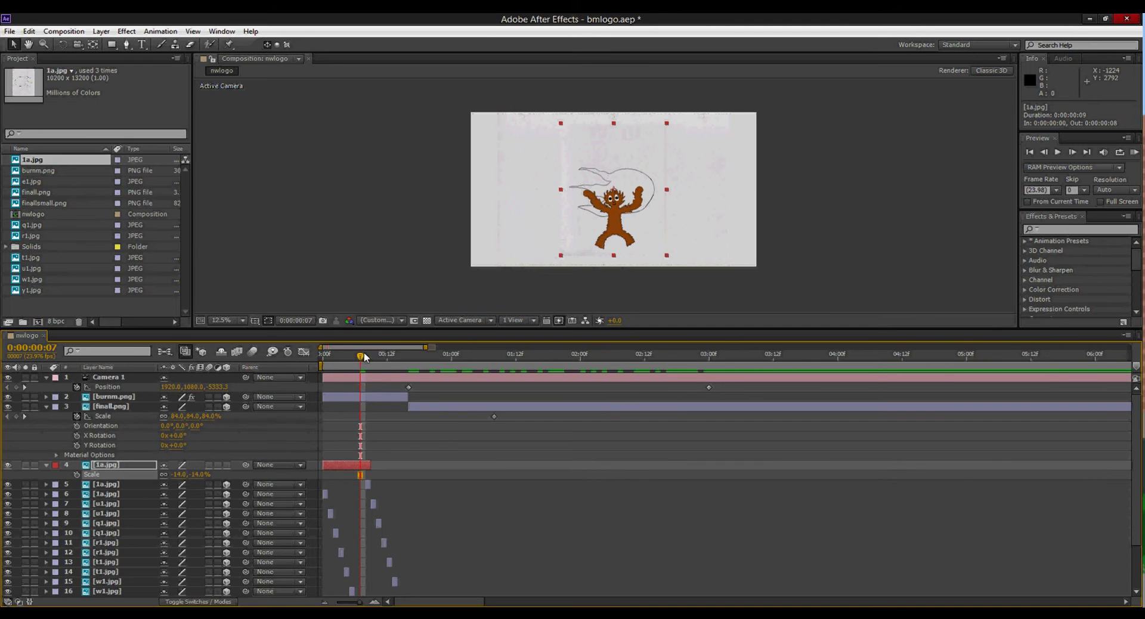
mouse_move(365, 357)
left_mouse_down()
mouse_move(382, 356)
mouse_move(361, 358)
left_mouse_up()
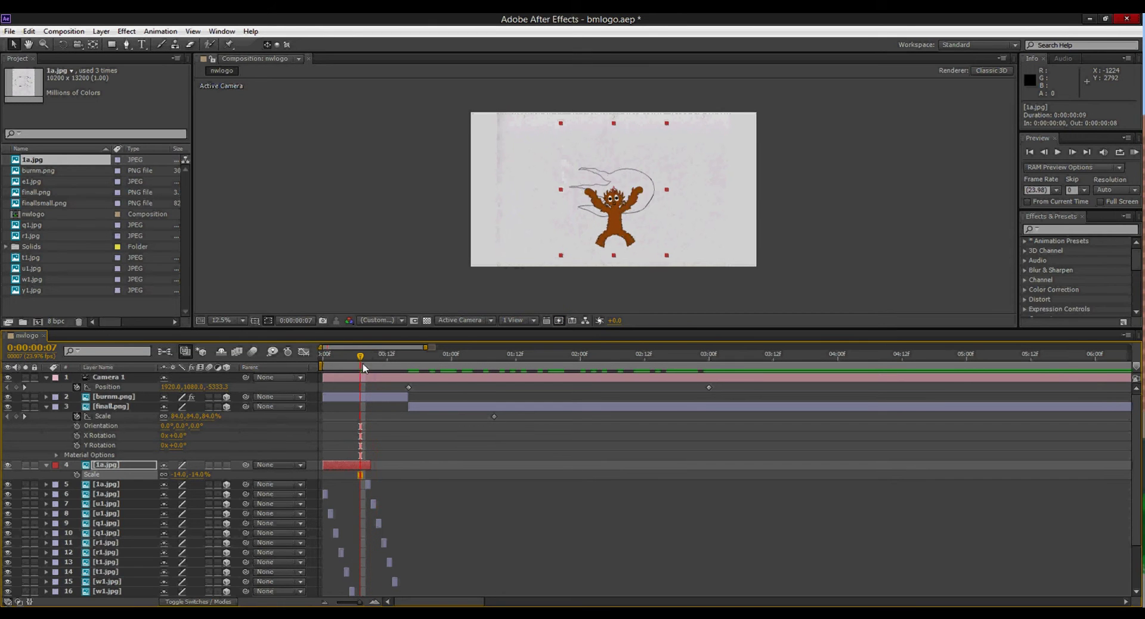
Step: Extend the end of the red 1a.jpg layer to 0:00:00:15 and preview the composition around that layer
left_click_drag(373, 464, 408, 464)
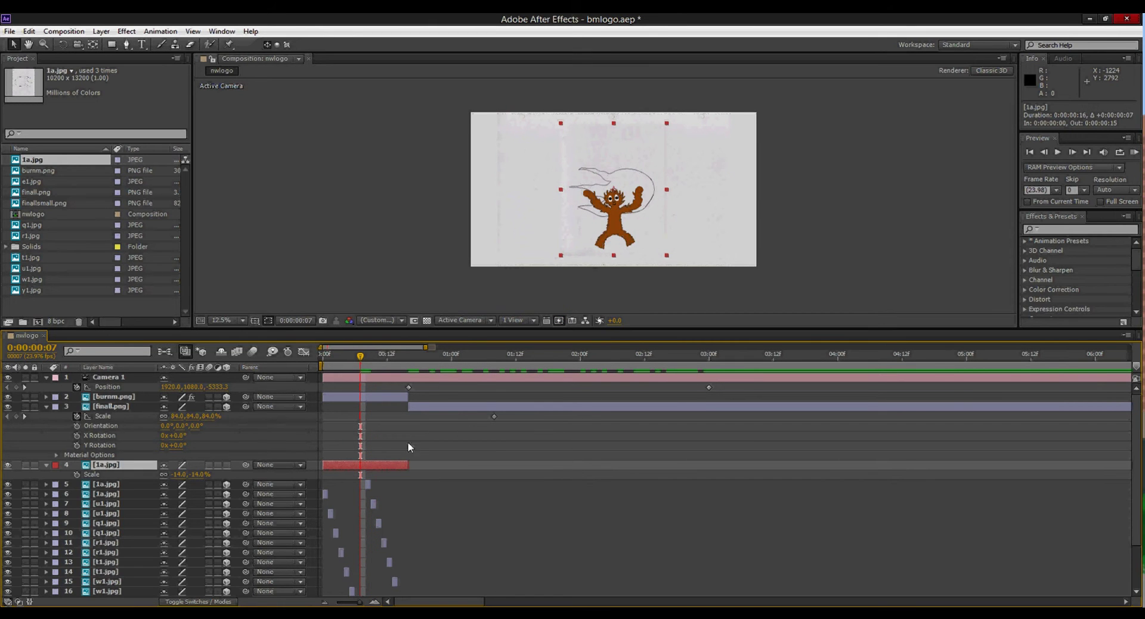
left_click_drag(377, 360, 355, 383)
key("KP_0")
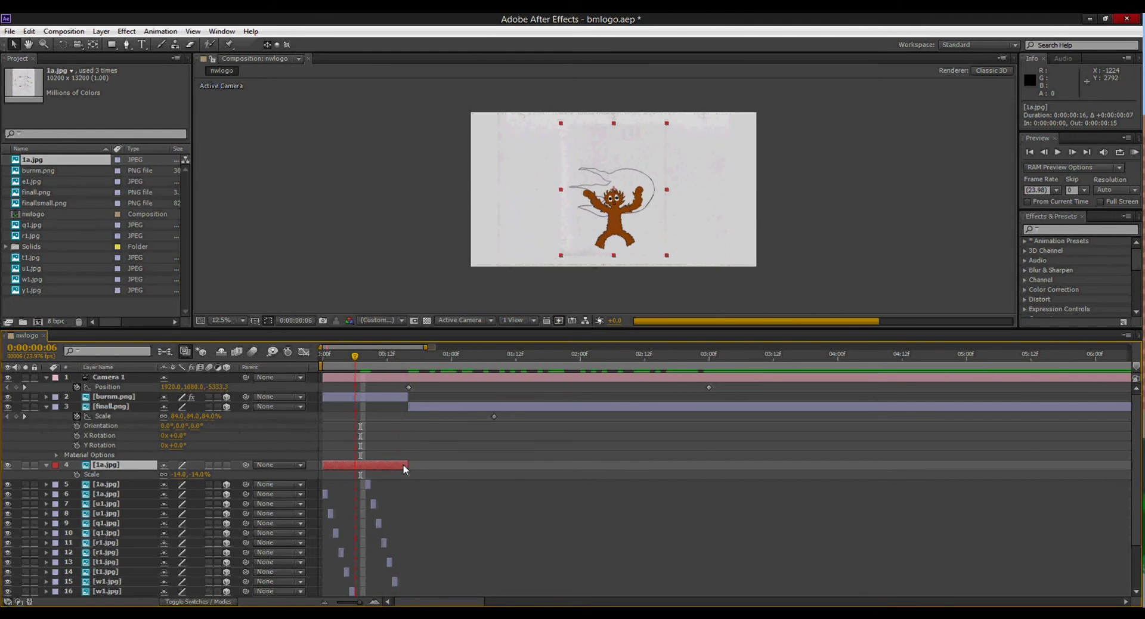
Step: Trim the red 1a.jpg layer to a single frame ending at 0:00:00:00 and enlarge the timeline around the opening frames
left_click_drag(411, 470, 343, 469)
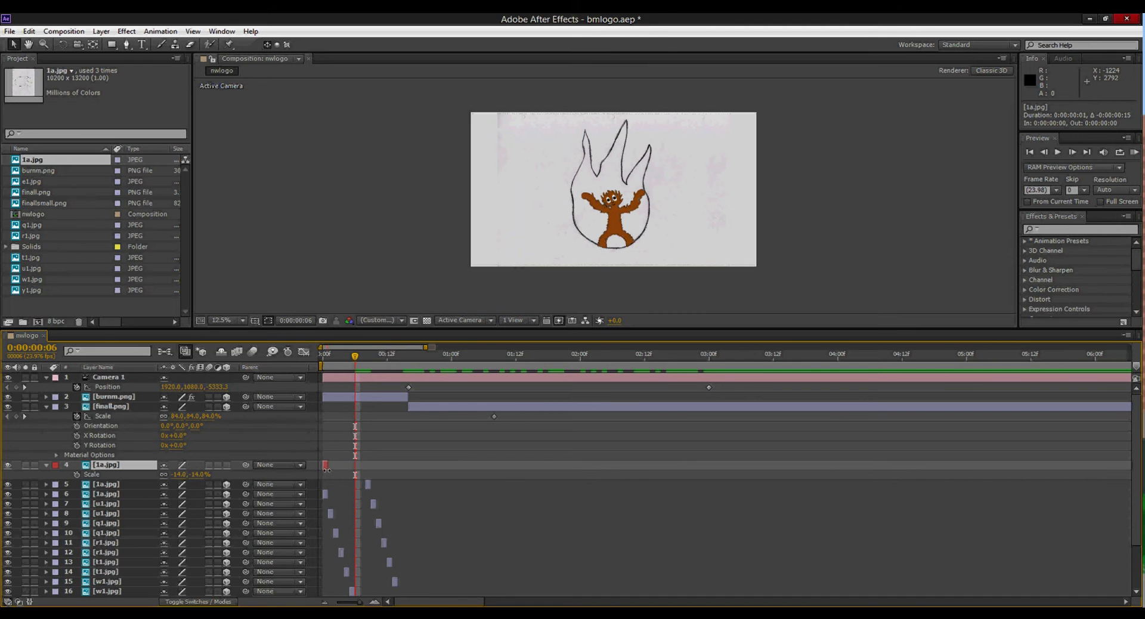
key("KP_0")
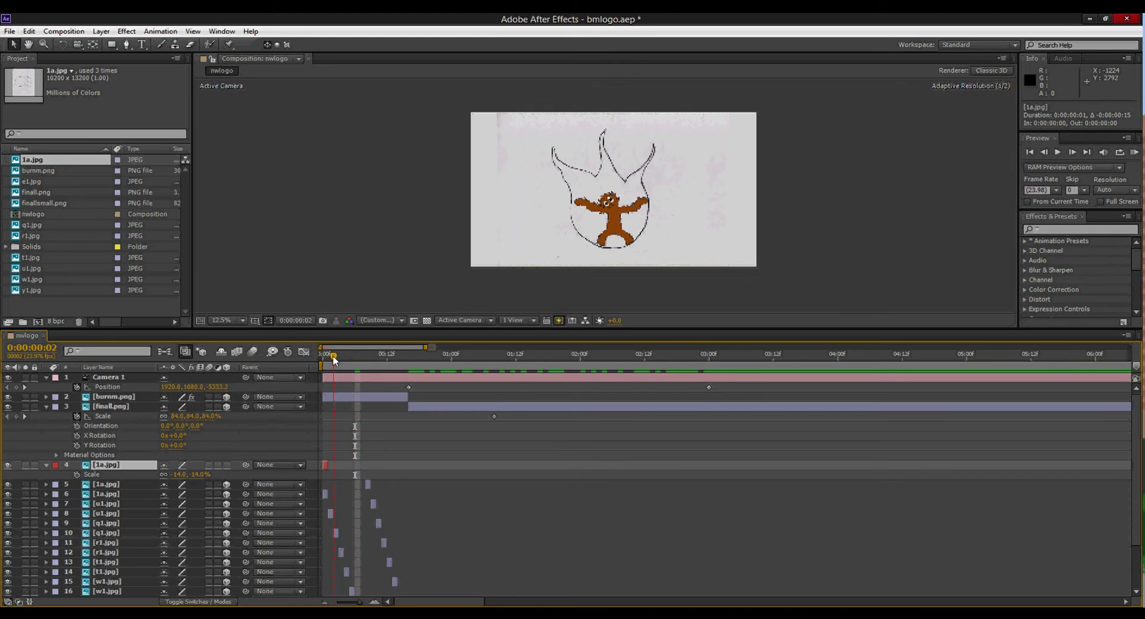
left_click(377, 601)
left_click(377, 601)
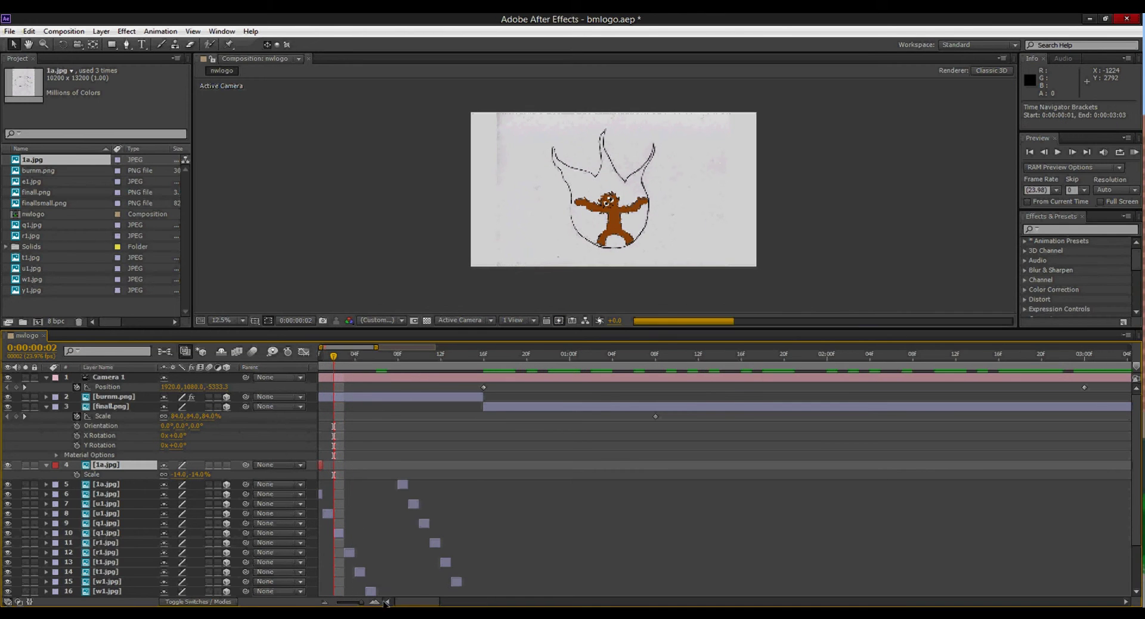
left_click_drag(410, 602, 405, 601)
key("KP_0")
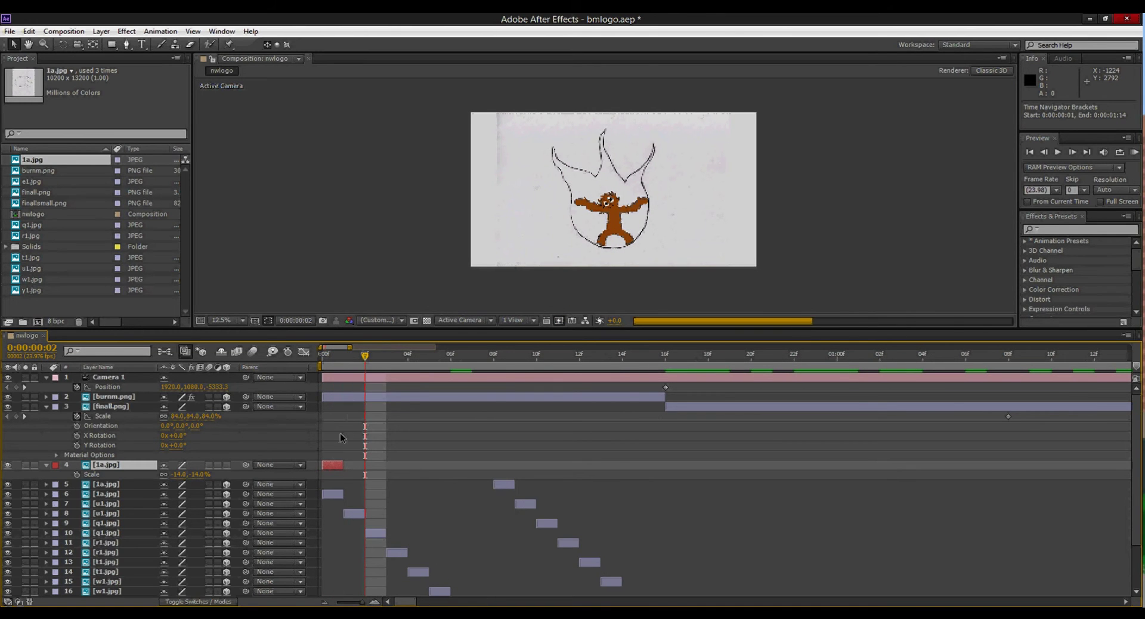
left_click(343, 466)
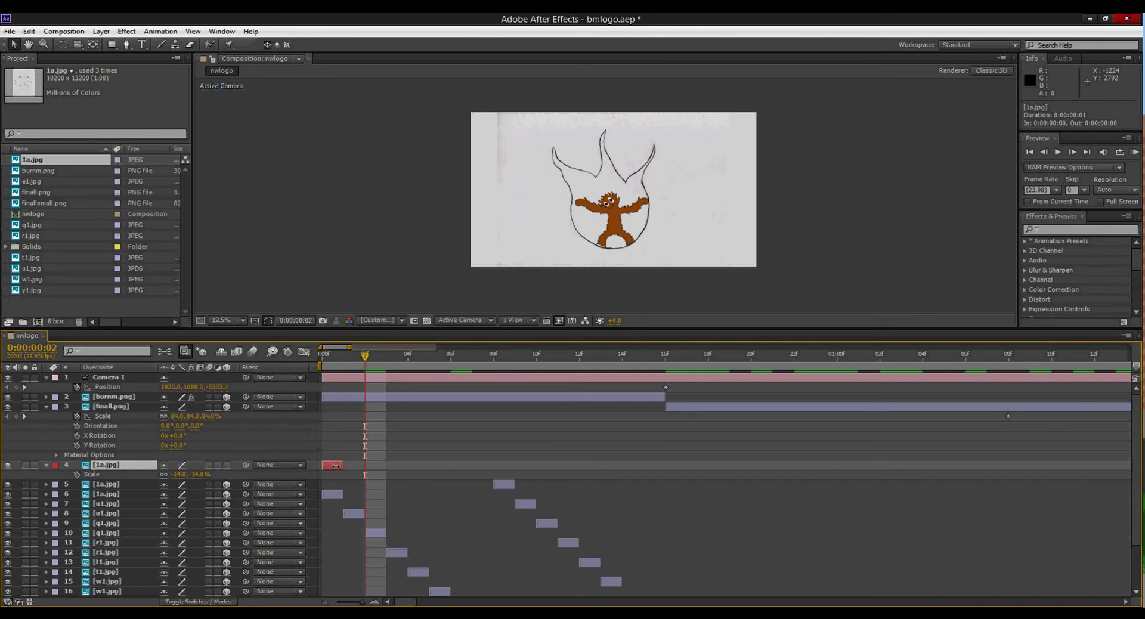
Step: Return to the first frame, hide the red 1a.jpg layer and delete it from the nwlogo composition
mouse_move(365, 356)
left_mouse_down()
mouse_move(327, 374)
mouse_move(378, 369)
mouse_move(327, 373)
mouse_move(376, 379)
mouse_move(321, 382)
left_mouse_up()
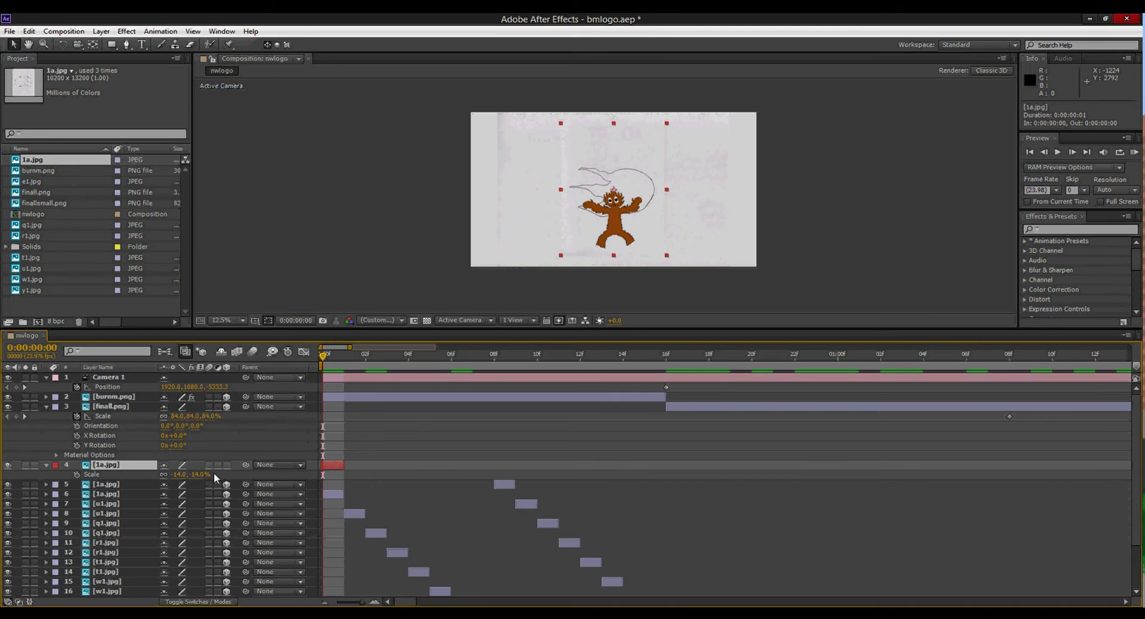
left_click(7, 464)
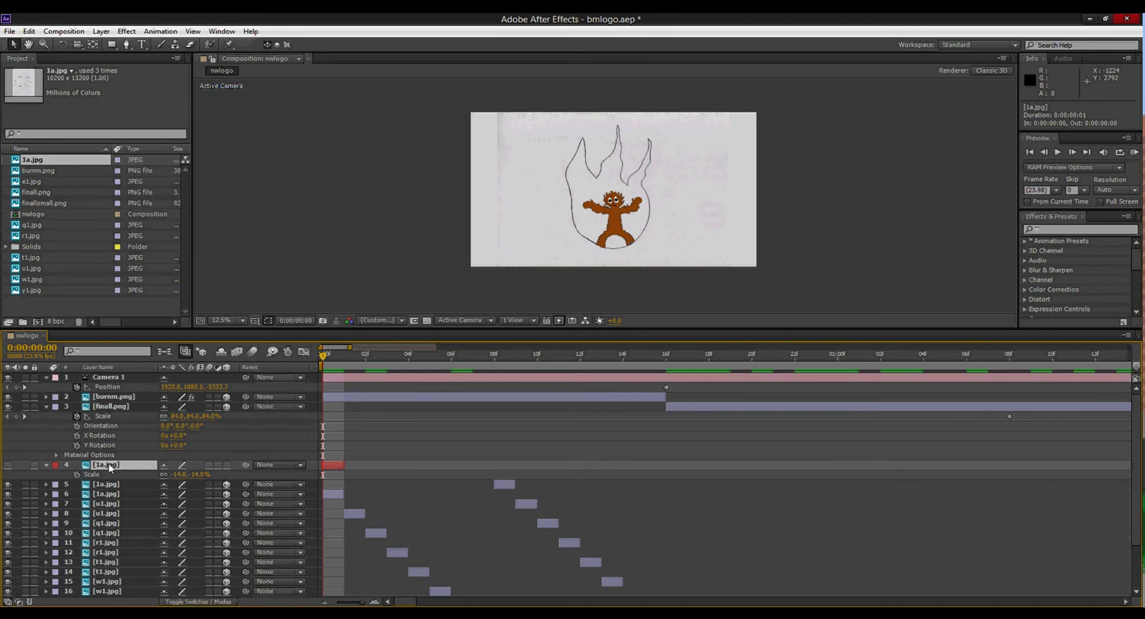
key("Delete")
scroll(370, 474, "down", 1)
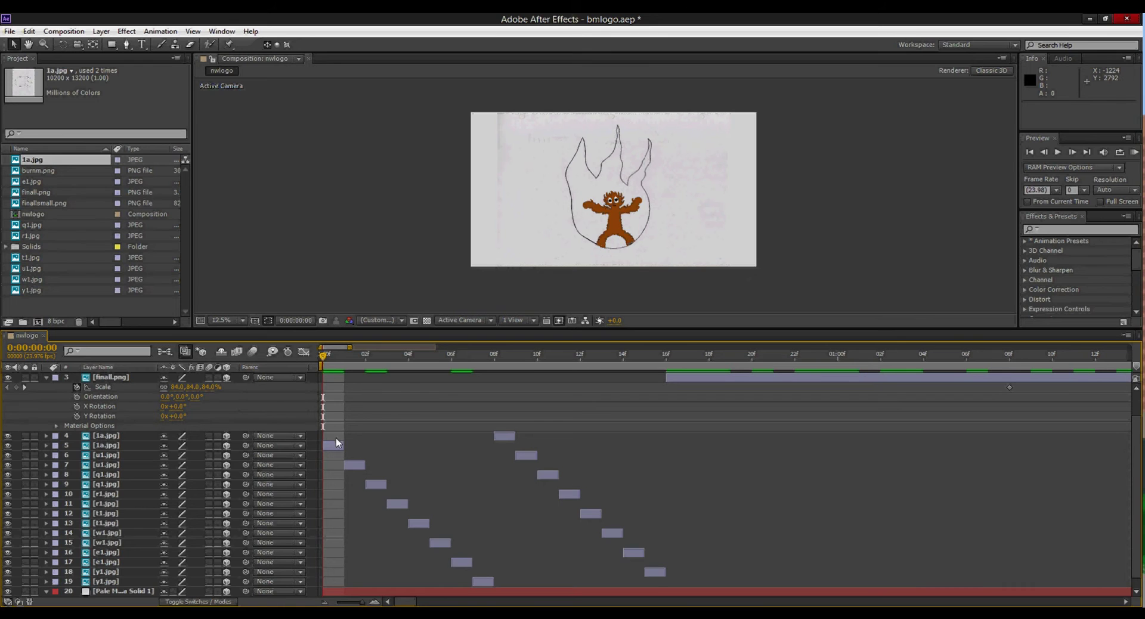
Step: Select the 1a.jpg layer at the first frame and step through the first single-frame drawings
left_click(108, 448)
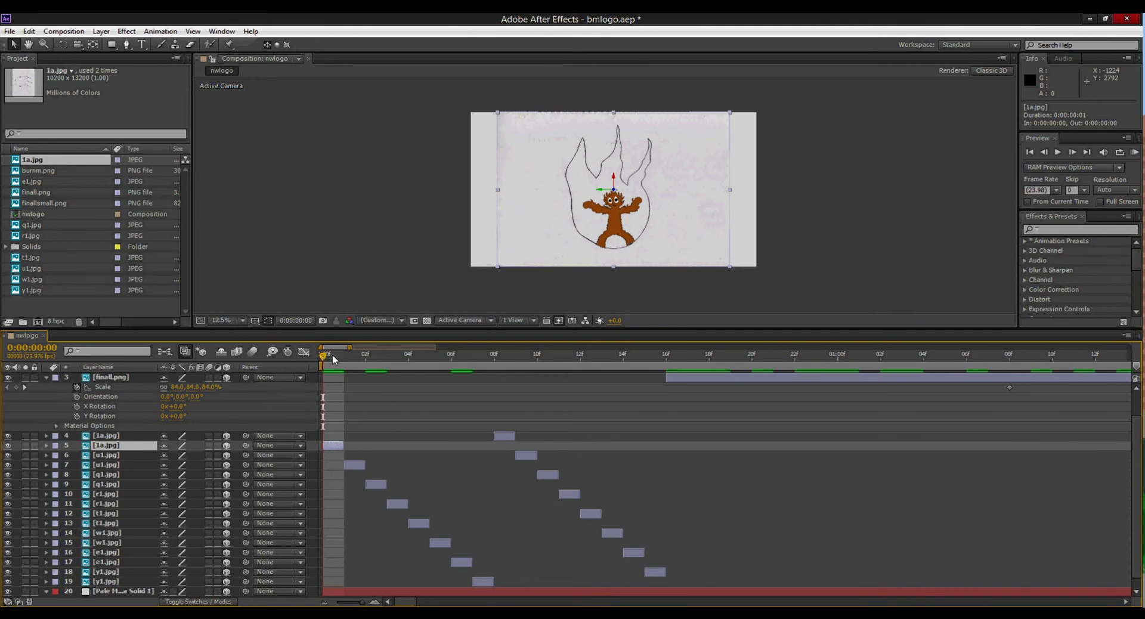
mouse_move(333, 359)
left_mouse_down()
mouse_move(361, 371)
mouse_move(330, 382)
mouse_move(352, 410)
mouse_move(360, 460)
left_mouse_up()
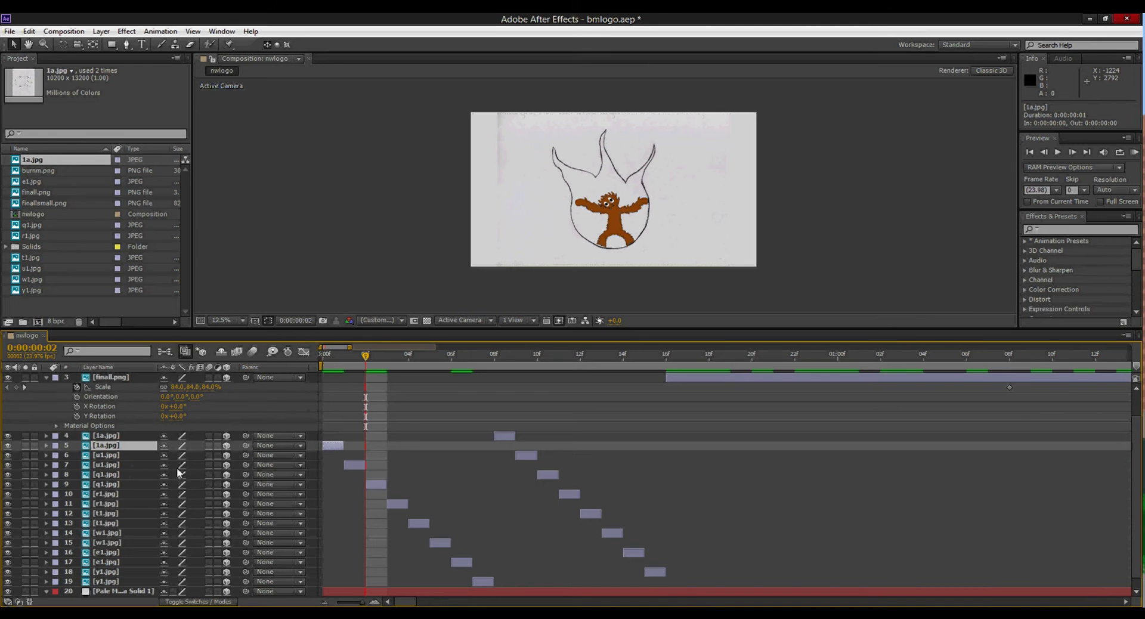
left_click_drag(367, 357, 387, 357)
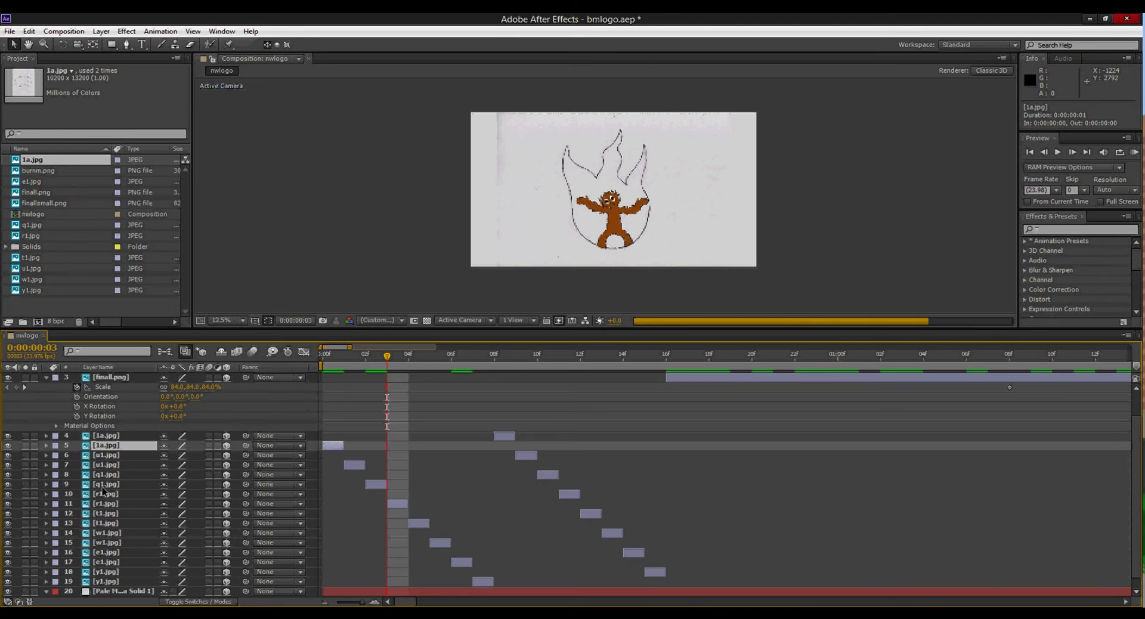
left_click_drag(387, 360, 413, 435)
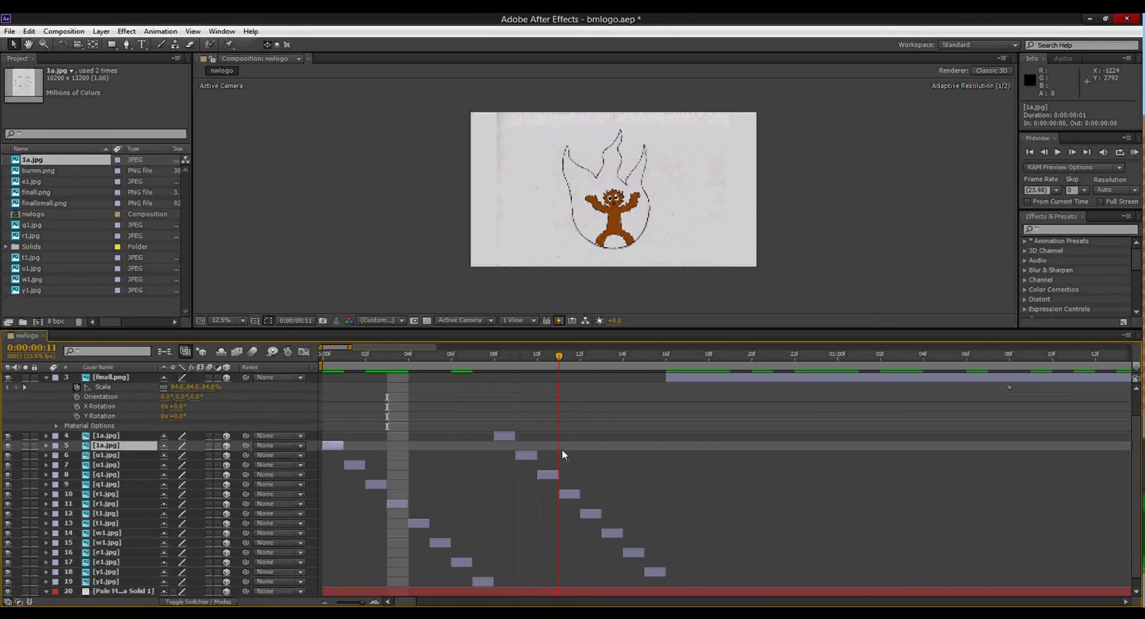
Step: Return to the first frame and scrub through the staggered drawing layers to examine how the flame changes
left_click_drag(616, 462, 311, 407)
right_click(312, 412)
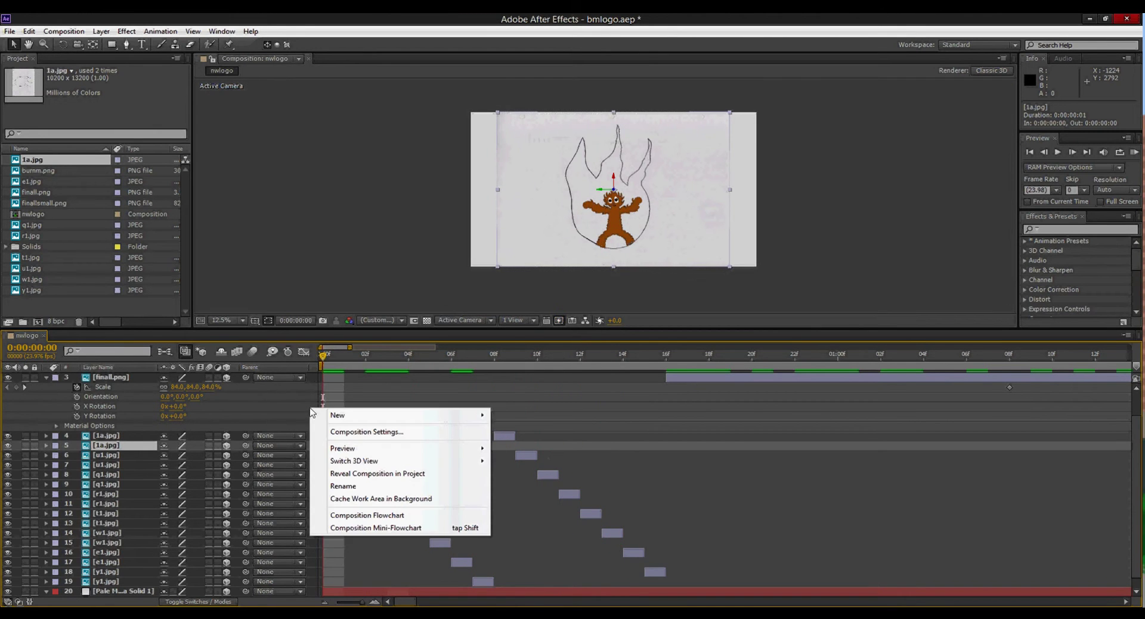
left_click(323, 363)
left_click_drag(323, 358, 476, 382)
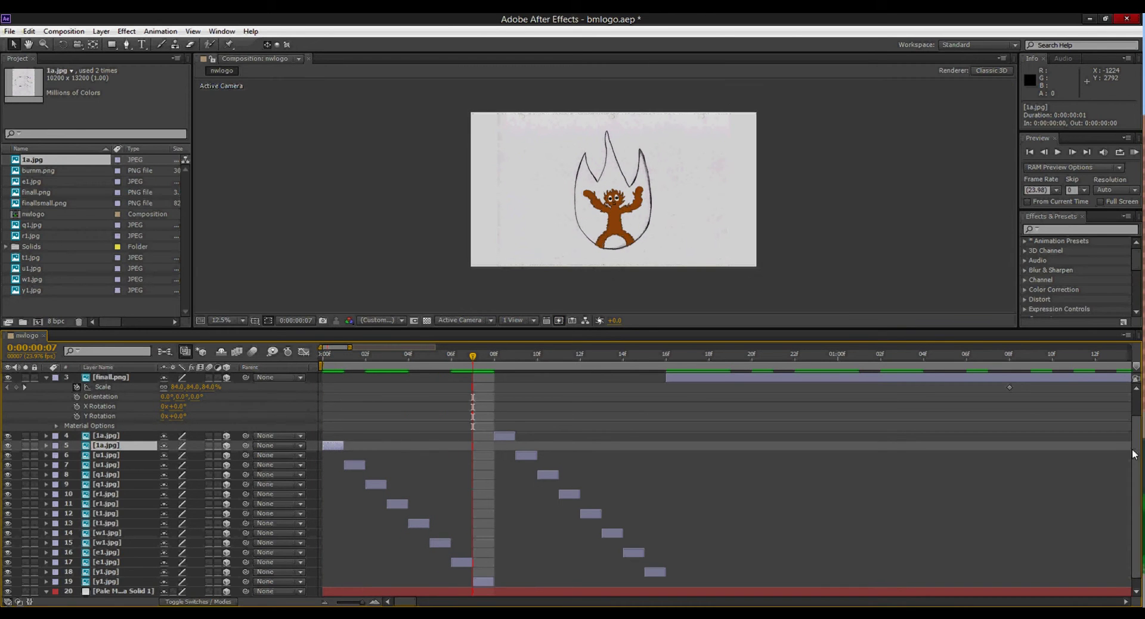
scroll(1136, 456, "down", 1)
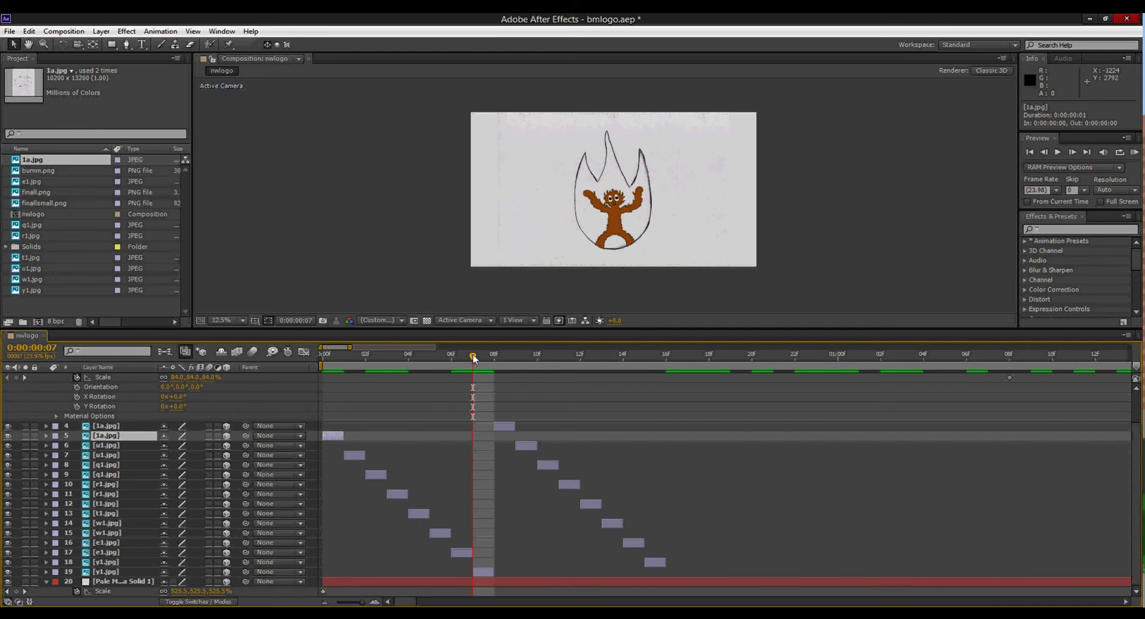
mouse_move(362, 354)
left_mouse_down()
mouse_move(436, 383)
mouse_move(778, 432)
mouse_move(491, 394)
mouse_move(663, 416)
mouse_move(646, 404)
mouse_move(666, 409)
mouse_move(443, 388)
mouse_move(399, 399)
left_mouse_up()
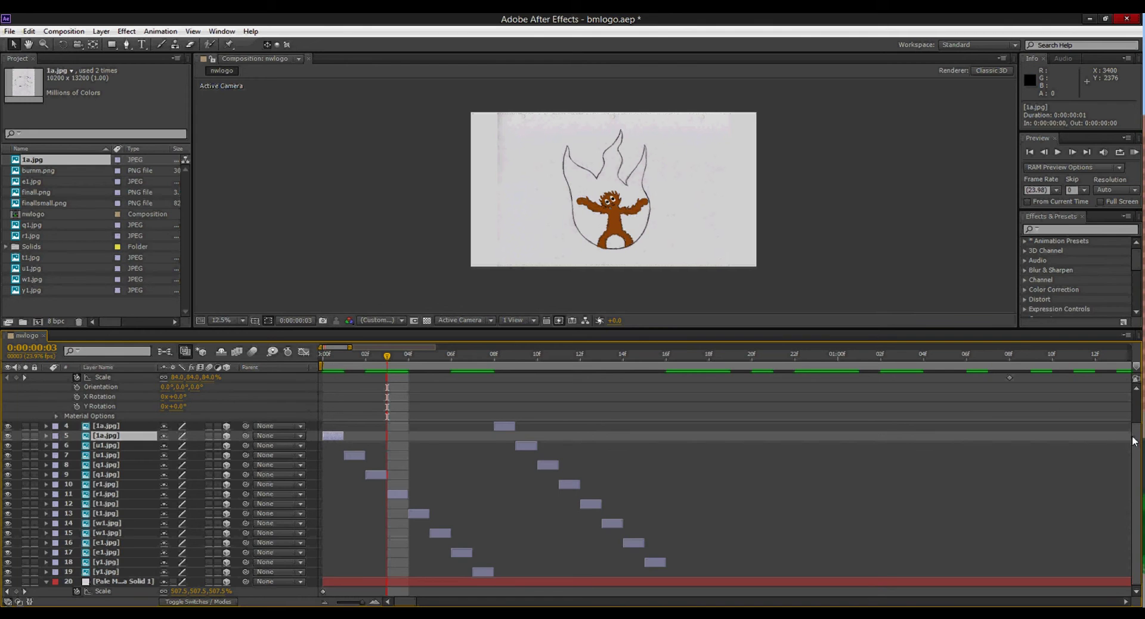
Step: Toggle the visibility of the burnm.png and finall.png layers off and back on to compare the flame with and without the character
left_click_drag(1137, 432, 1136, 395)
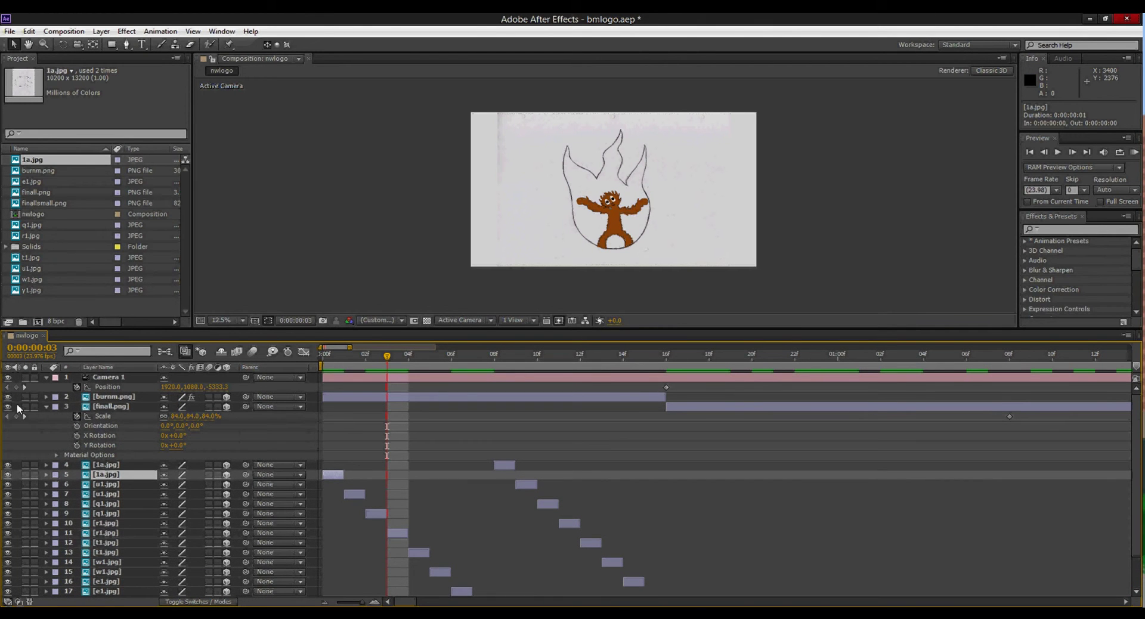
left_click(7, 406)
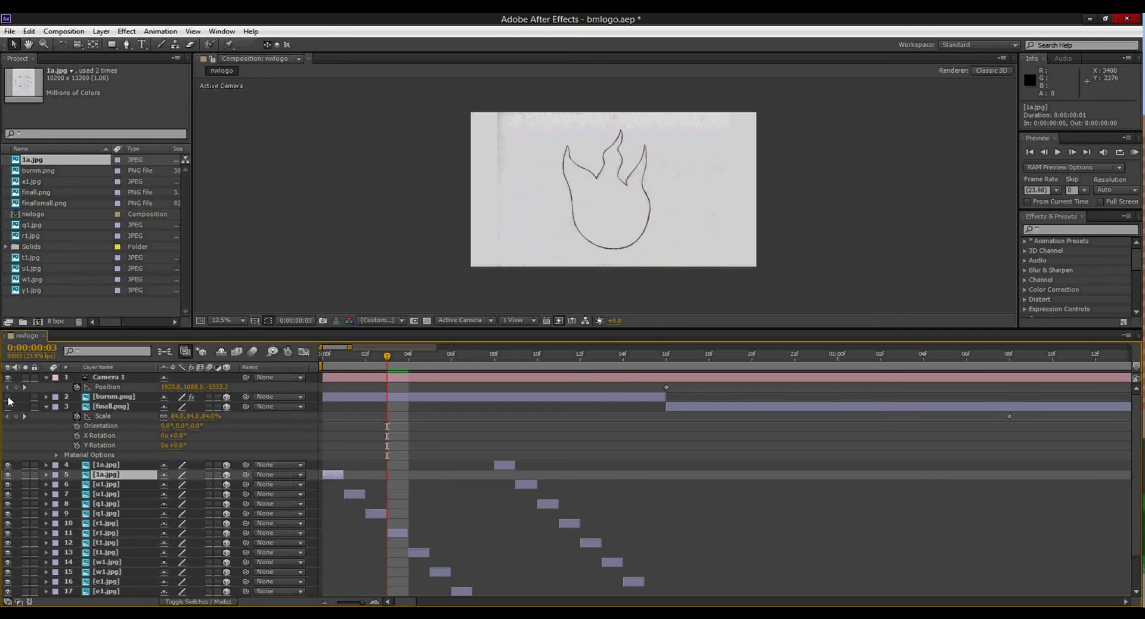
left_click(8, 406)
left_click(8, 406)
left_click(8, 407)
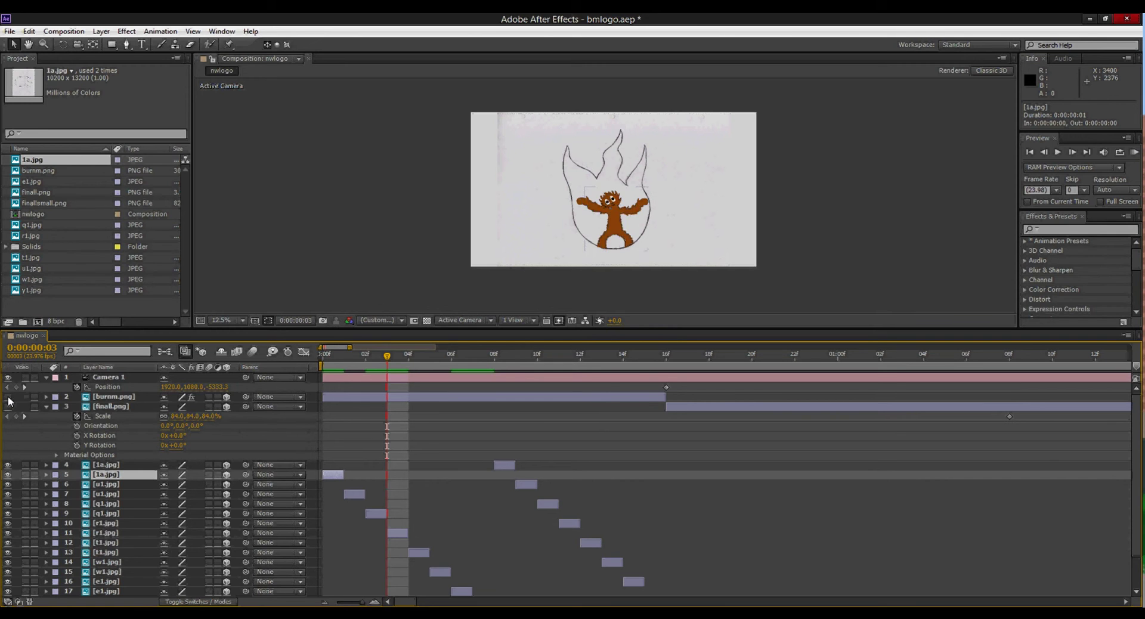
left_click(8, 397)
left_click(8, 396)
Step: Scrub ahead to the full Burningman logo at 0:00:01:12, widen the timeline's visible range and return to the first frame
left_click_drag(386, 354, 553, 384)
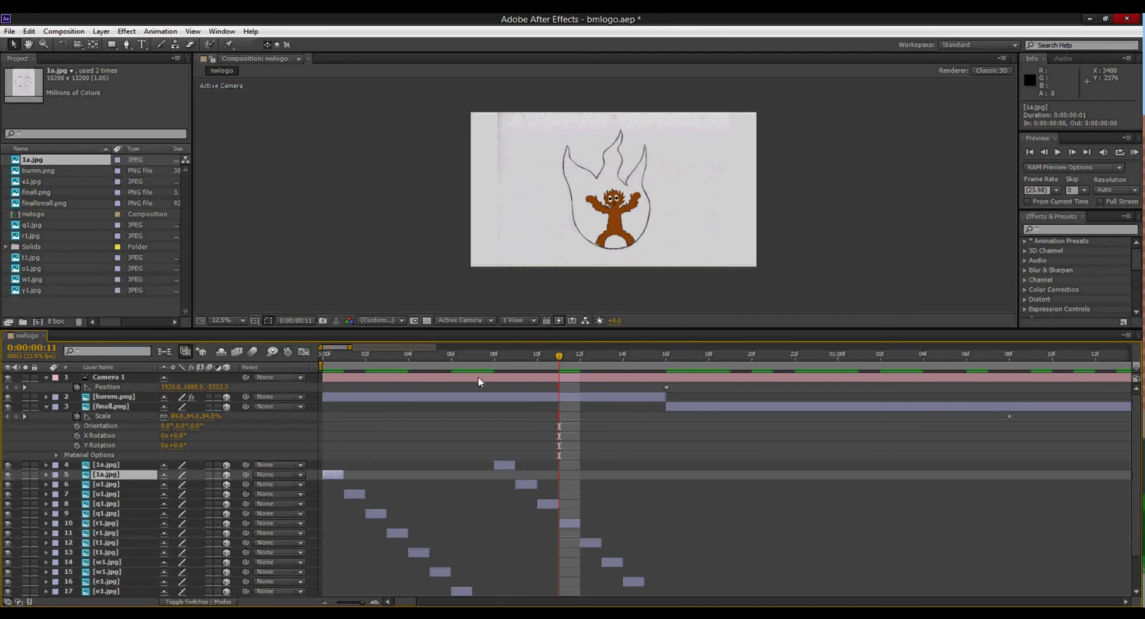
mouse_move(564, 353)
left_mouse_down()
mouse_move(703, 376)
mouse_move(1091, 353)
left_mouse_up()
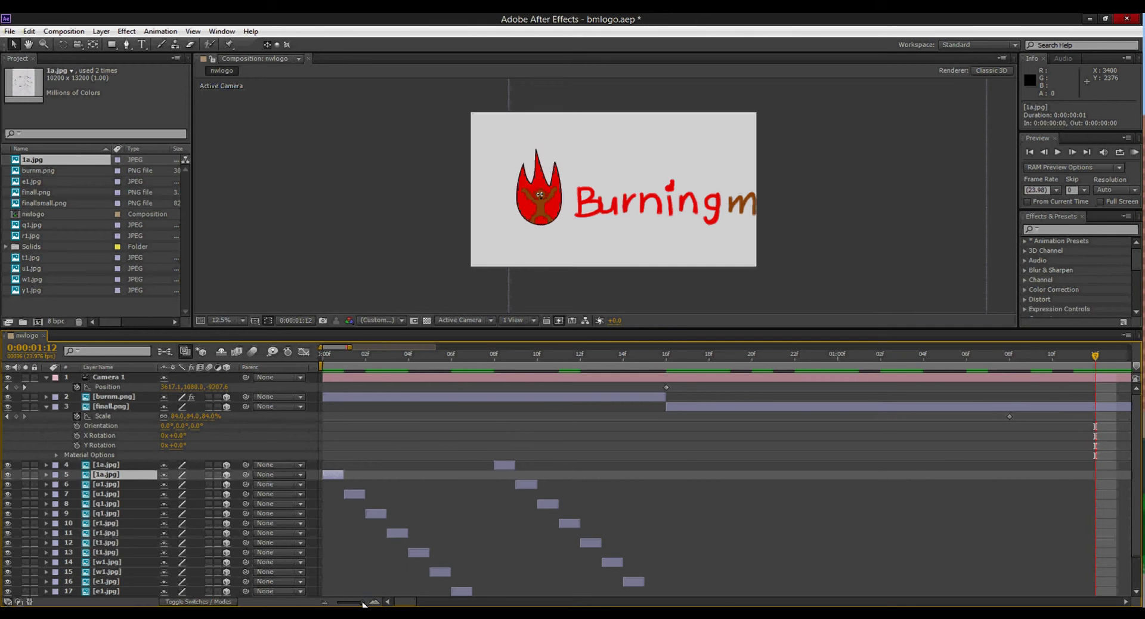
left_click_drag(364, 604, 357, 603)
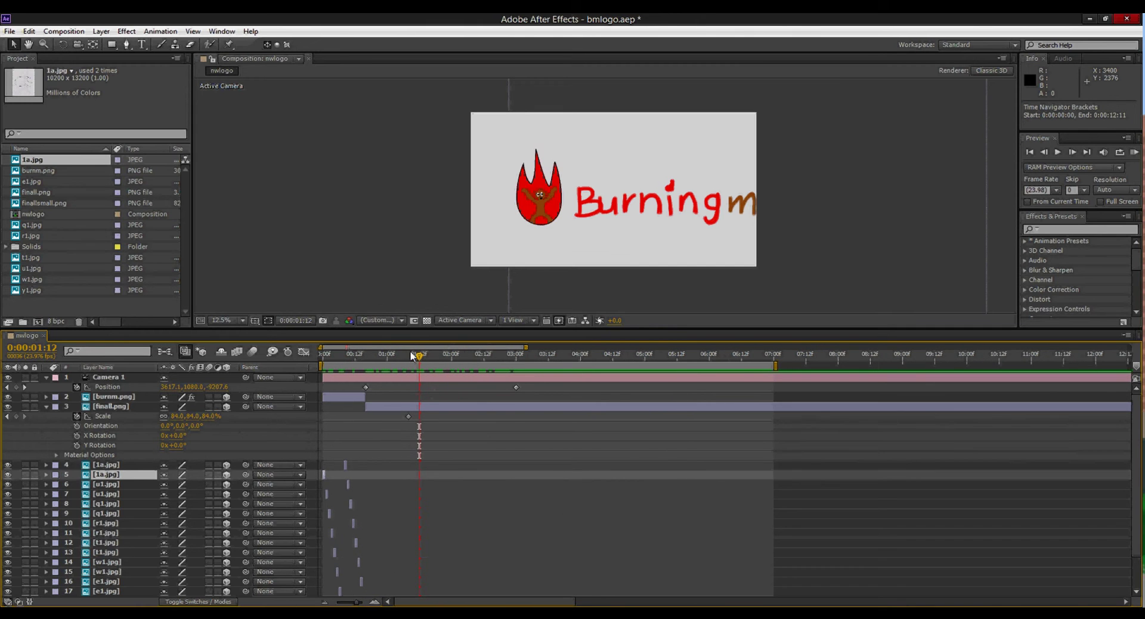
left_click_drag(421, 356, 312, 370)
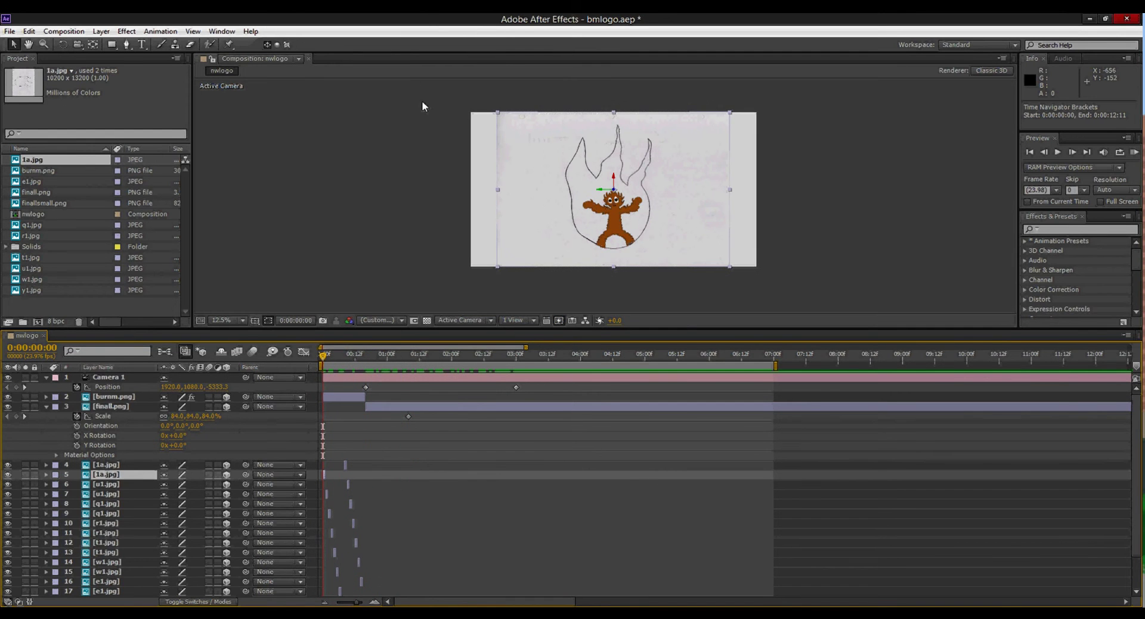
Step: Save the bmlogo project and minimize its window to reveal the folder of logo drawings
left_click_drag(427, 12, 440, 84)
key("ctrl+s")
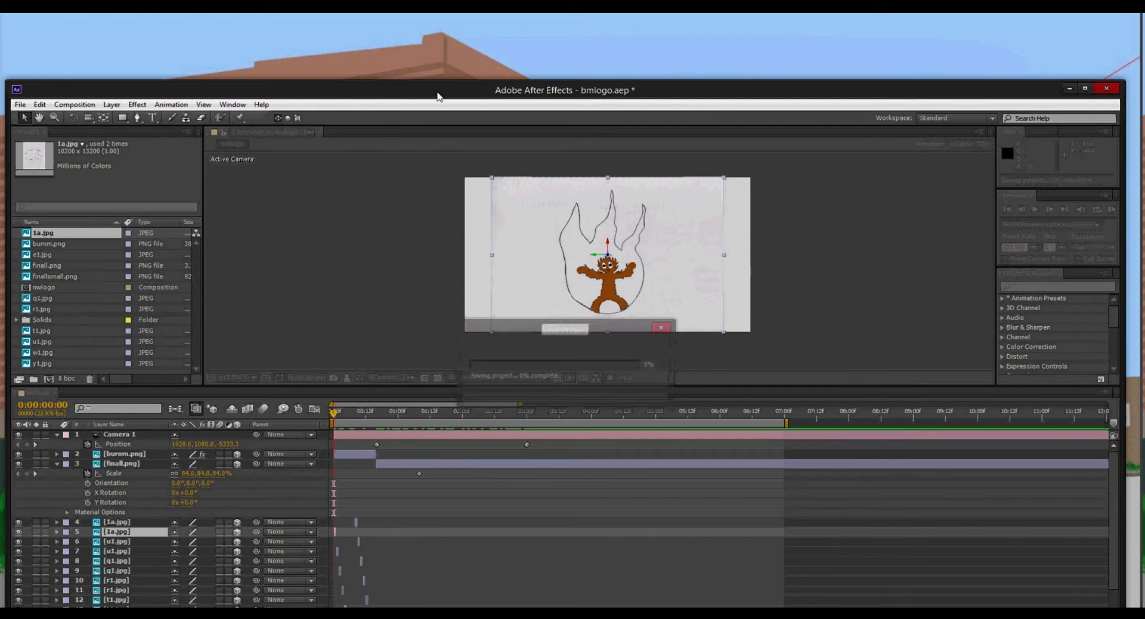
left_click(1071, 93)
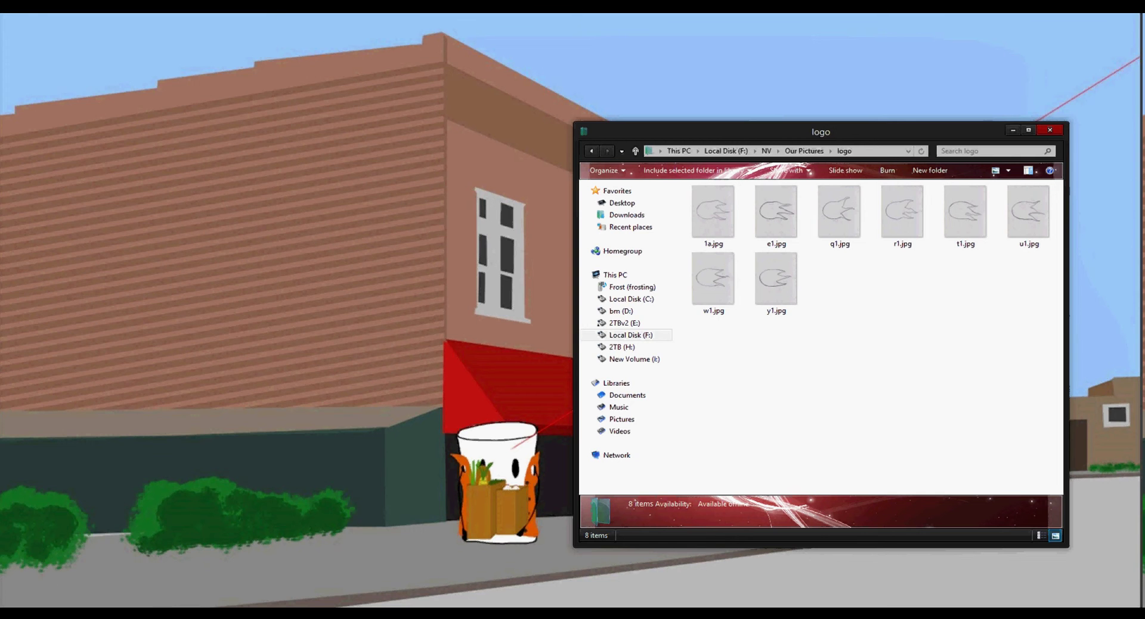
Step: Switch to the browser, search Google for "free gif animator" and open the GIFMaker.me site from the results
key("super")
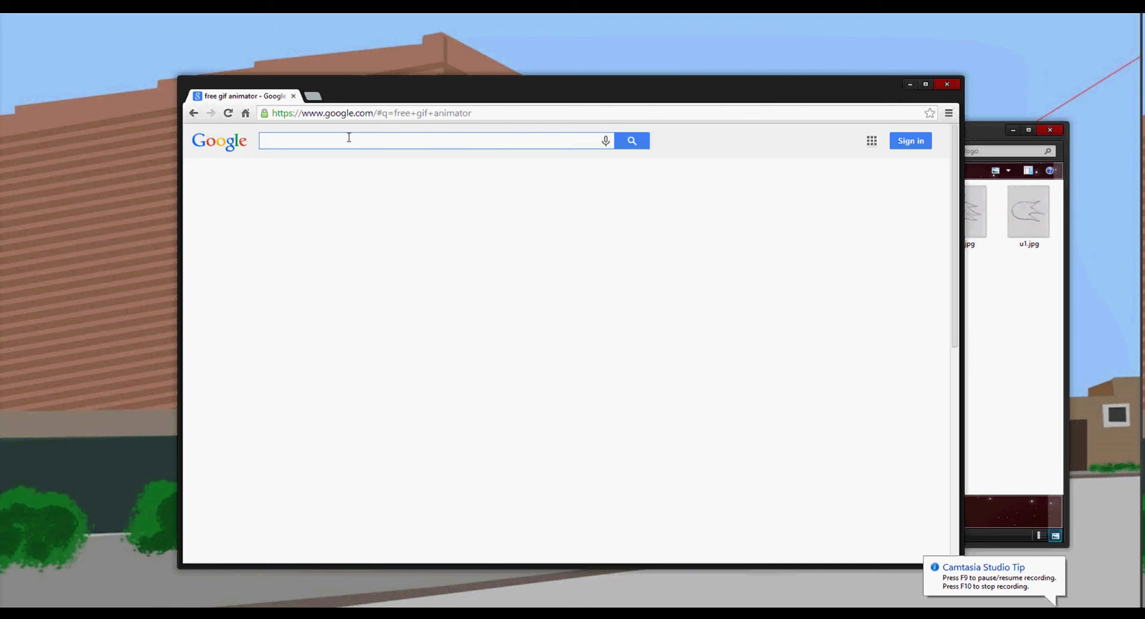
type("re")
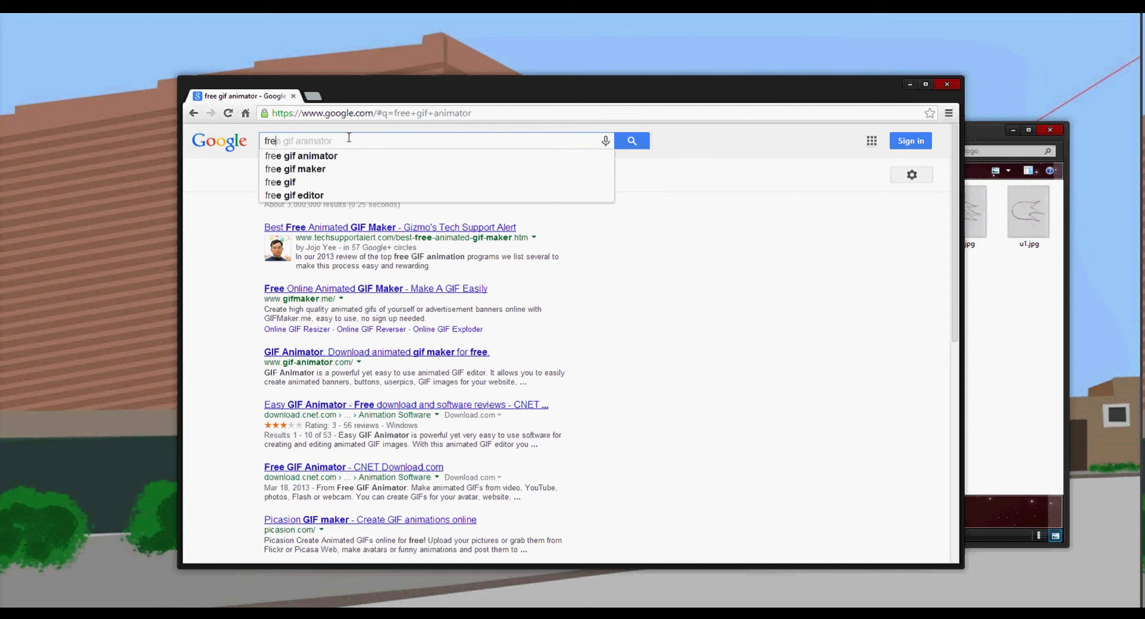
type("e")
key("Down")
key("Return")
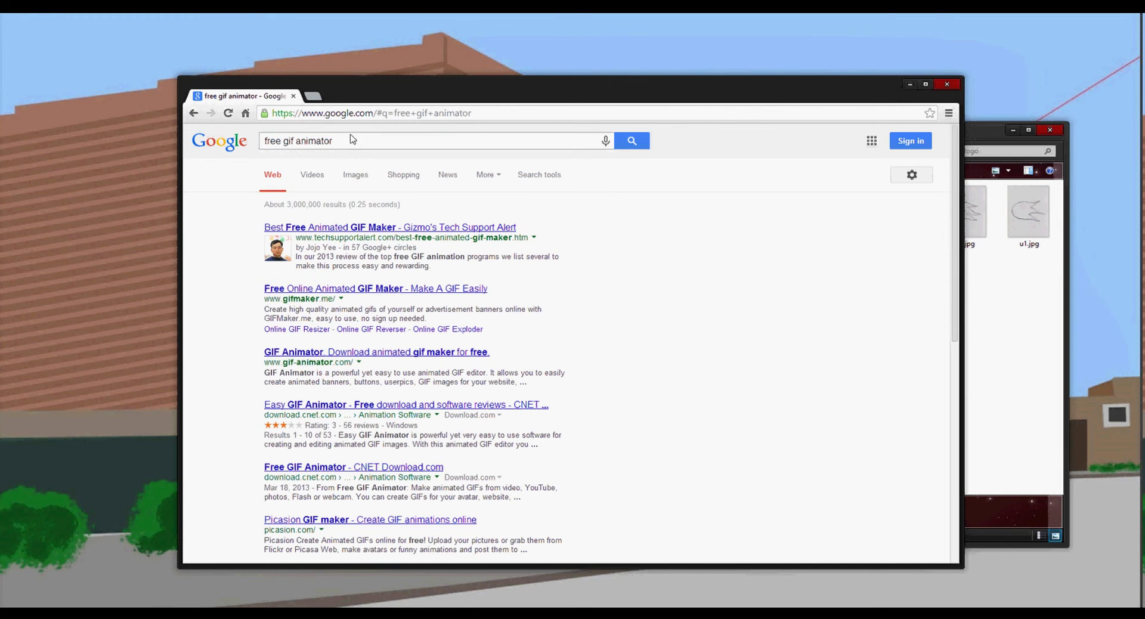
left_click(433, 289)
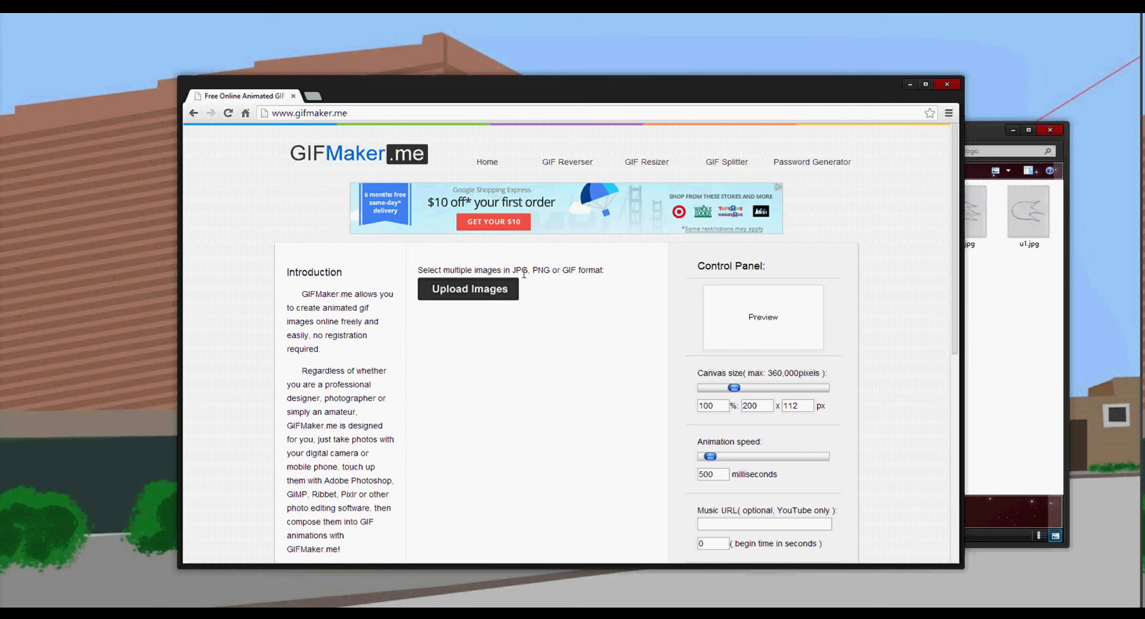
Step: Open the image upload dialog and duplicate all eight drawings inside the logo folder
left_click(499, 292)
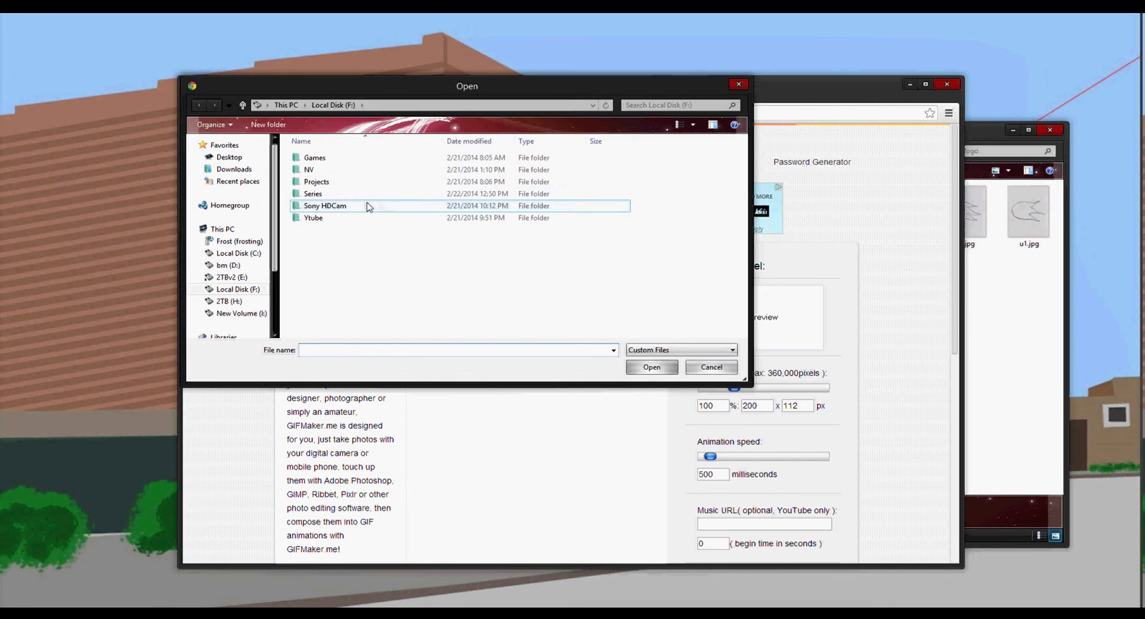
left_click(1061, 292)
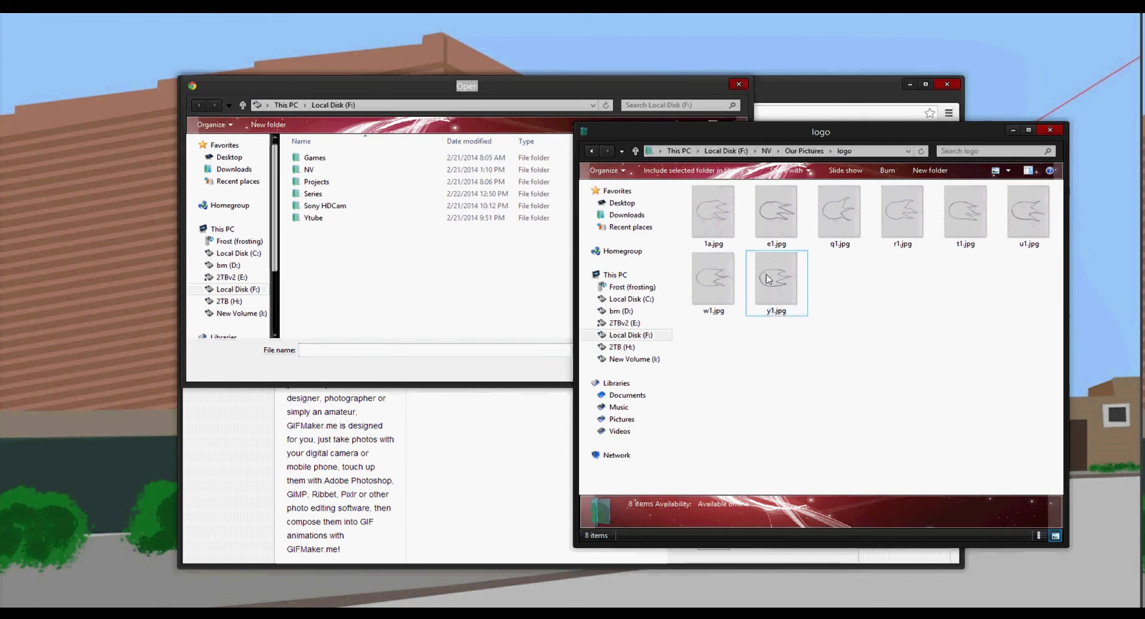
left_click_drag(1037, 306, 698, 212)
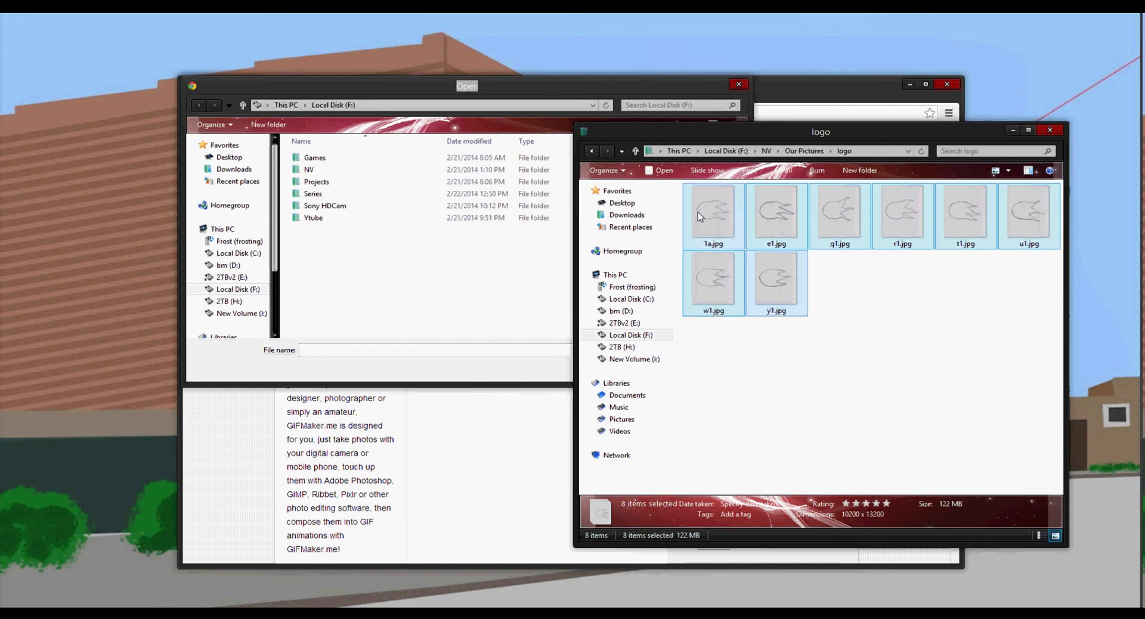
left_click(896, 388)
key("ctrl+v")
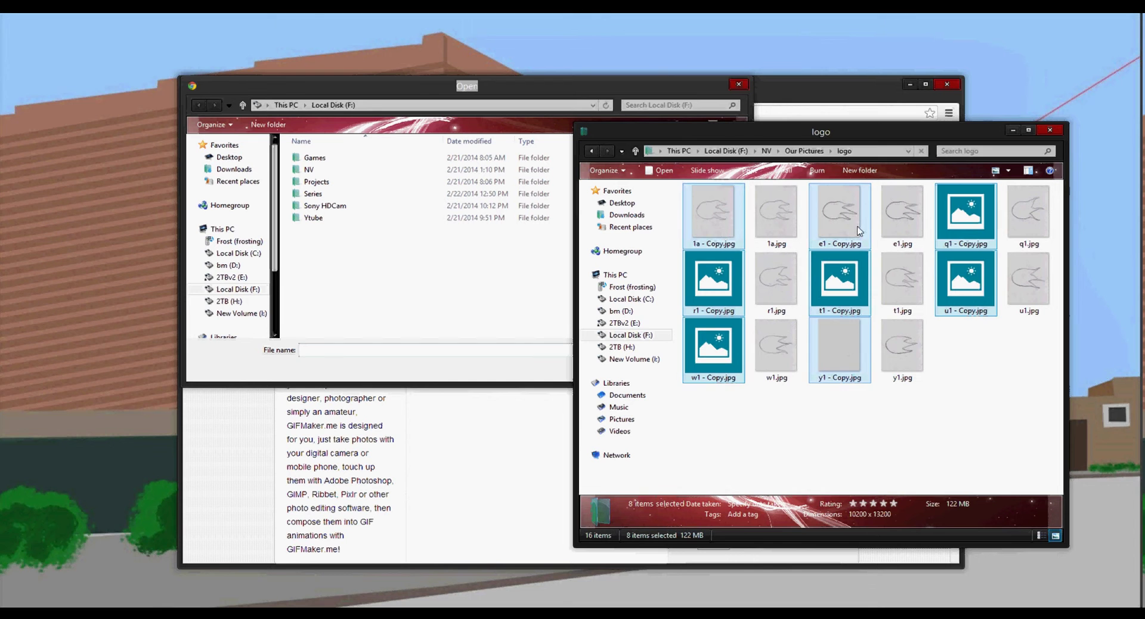
Step: Rename the duplicate 1a - Copy.jpg as 1.jpg and e1 - Copy.jpg as 2.jpg
left_click(722, 228)
right_click(722, 228)
left_click(753, 568)
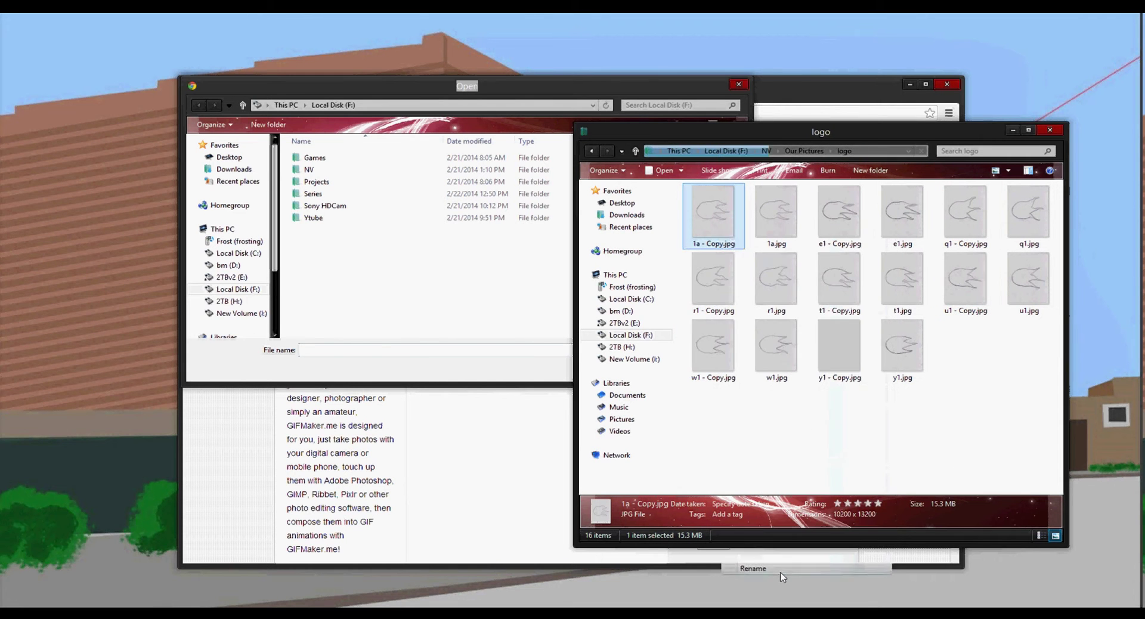
type("1")
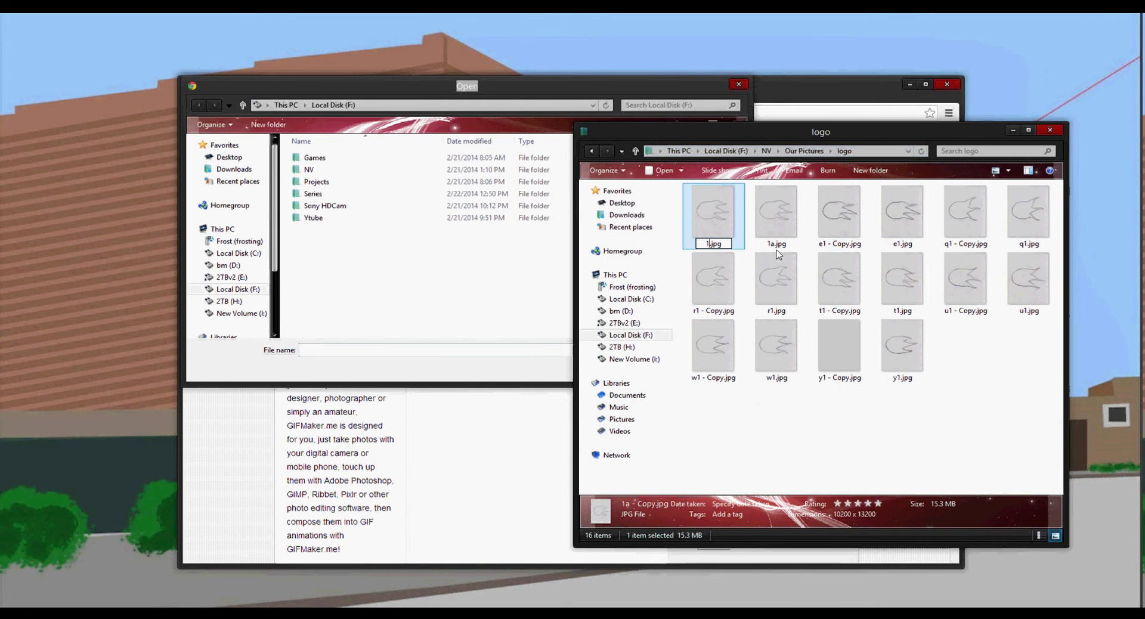
key("Return")
right_click(844, 239)
left_click(877, 583)
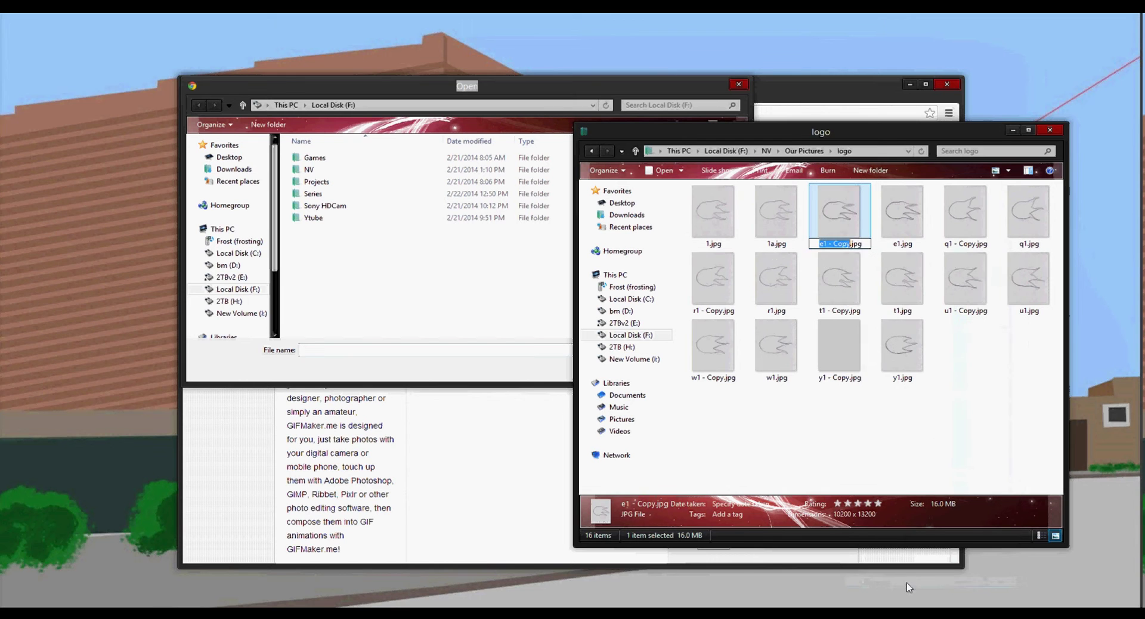
type("2")
Step: Rename the copies of q1, r1 and t1 as 3.jpg, 4.jpg and 5.jpg
right_click(968, 230)
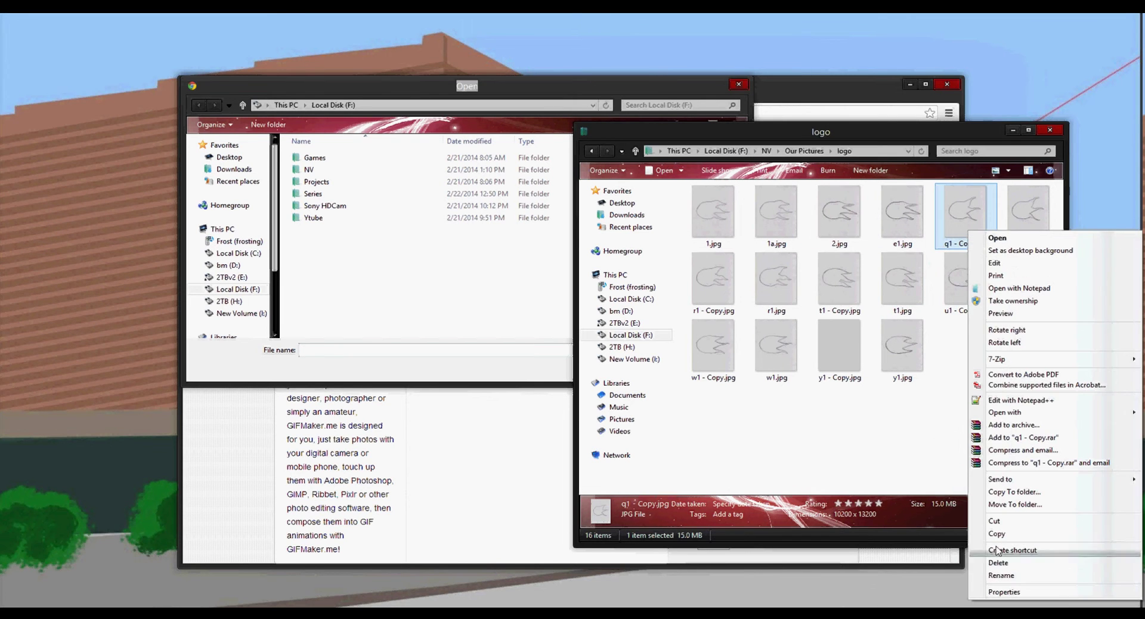
left_click(1018, 583)
type("3.jpg")
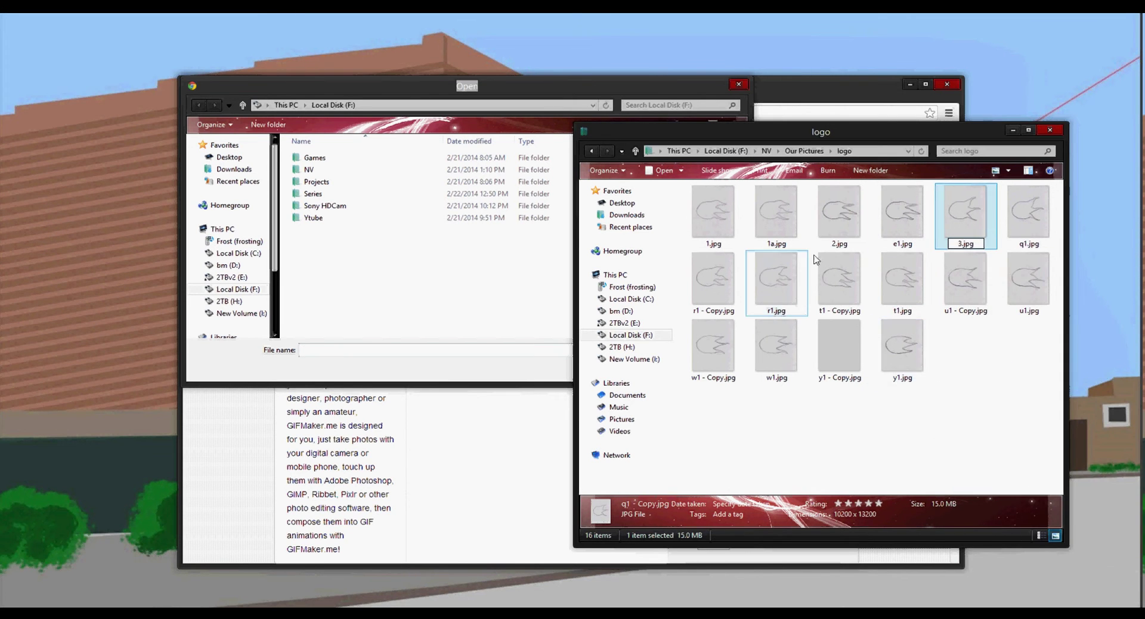
right_click(711, 280)
left_click(774, 582)
type("4")
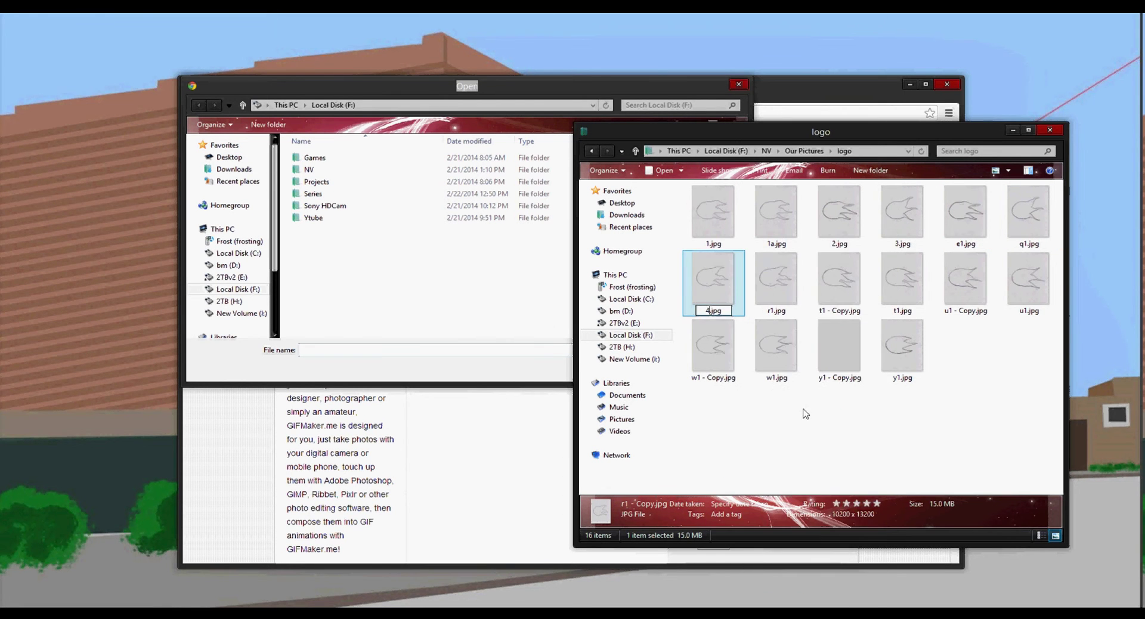
right_click(835, 289)
left_click(893, 587)
type("5.jpg")
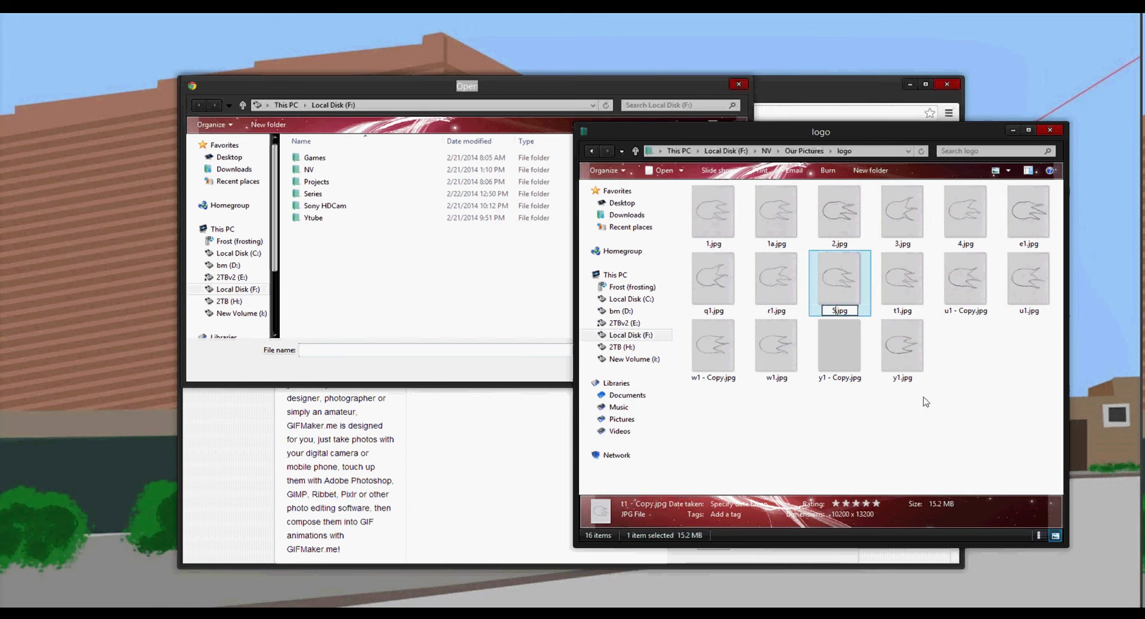
Step: Rename the copies of u1, w1 and y1 as 6.jpg, 7.jpg and 8.jpg
right_click(964, 280)
left_click(1002, 583)
type("6")
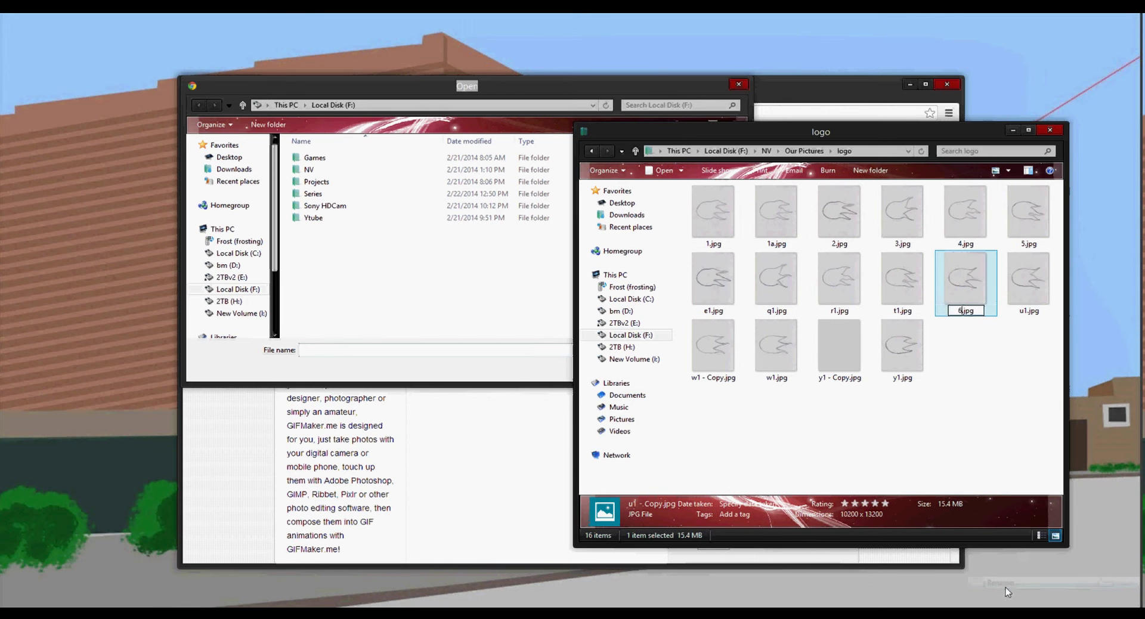
right_click(707, 346)
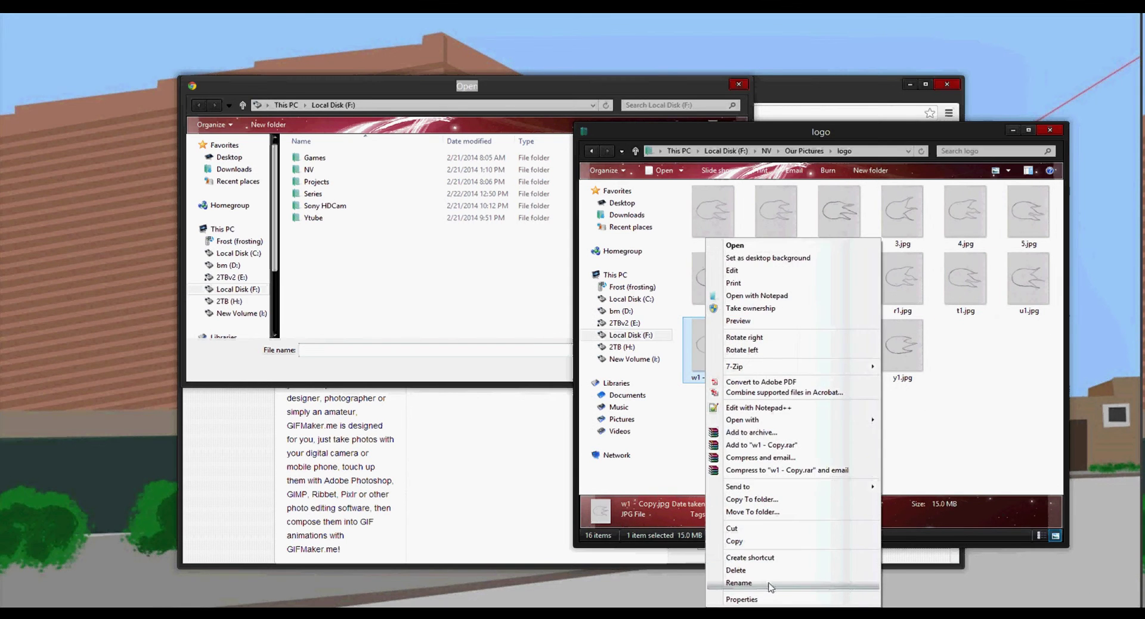
left_click(769, 587)
type("7.jpg")
right_click(831, 352)
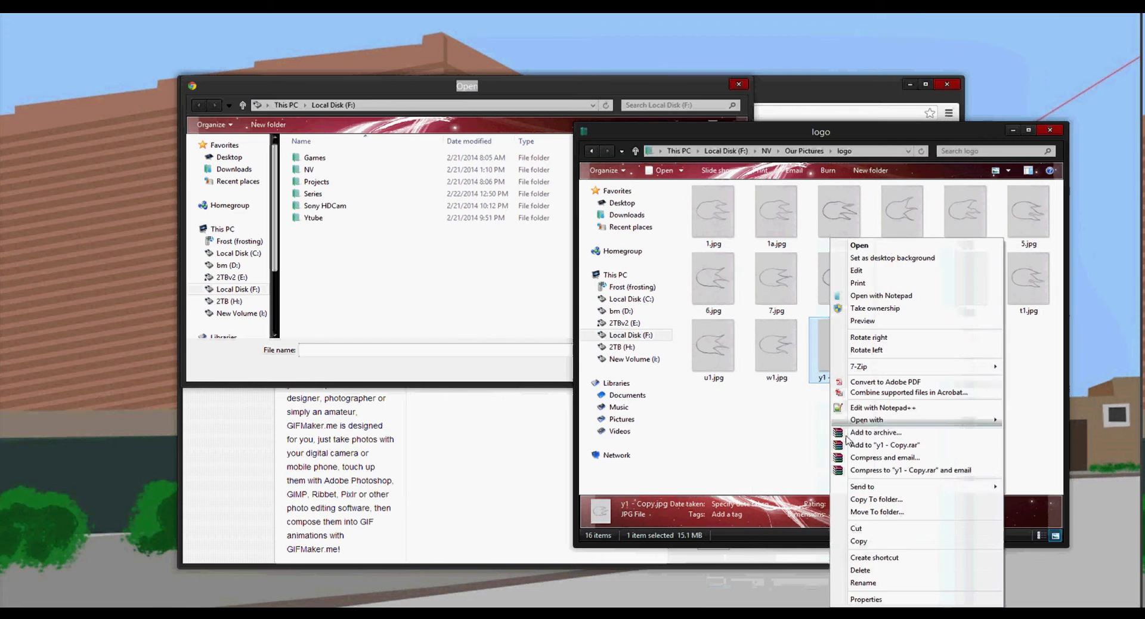
left_click(861, 584)
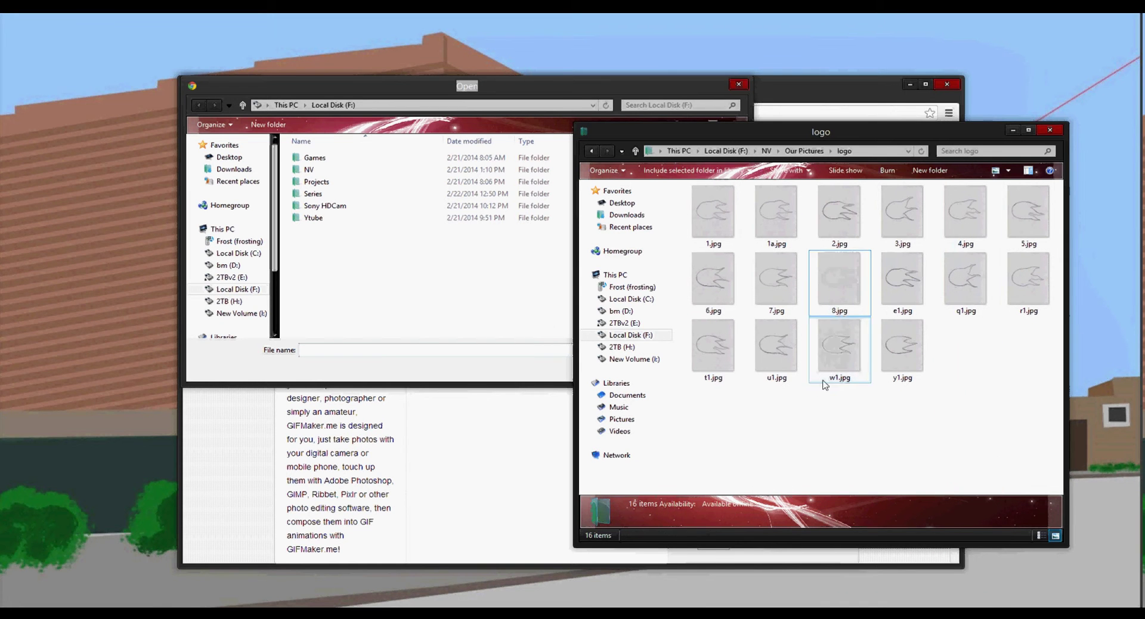
Step: Return to the upload dialog and browse to the logo folder inside NV, Our Pictures
left_click(385, 267)
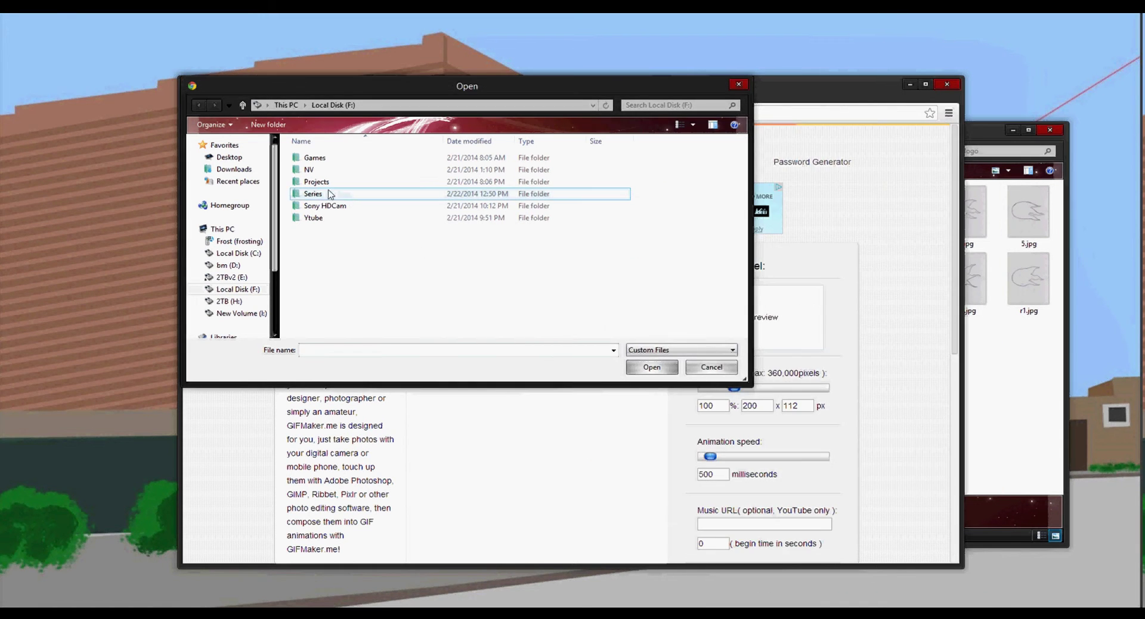
double_click(310, 170)
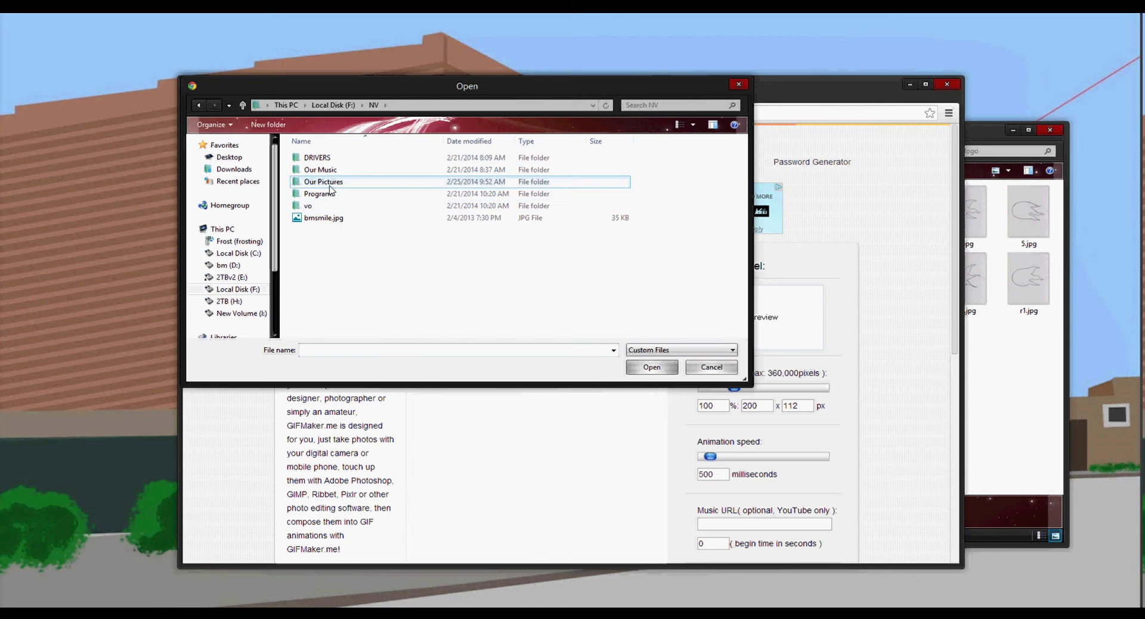
double_click(319, 181)
double_click(326, 172)
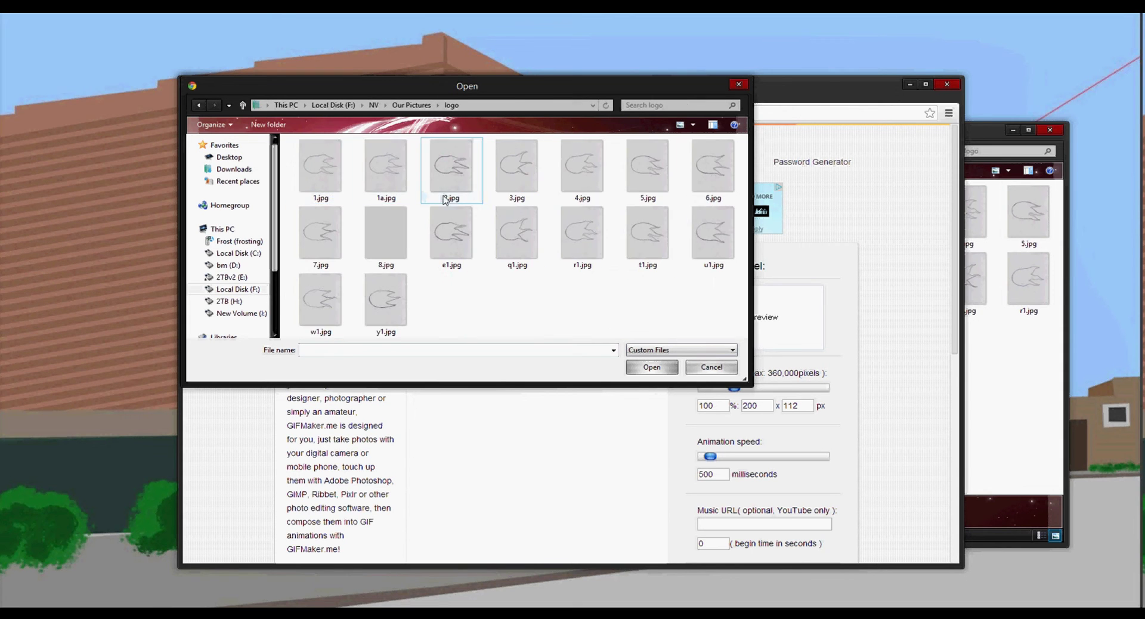
left_click(316, 178)
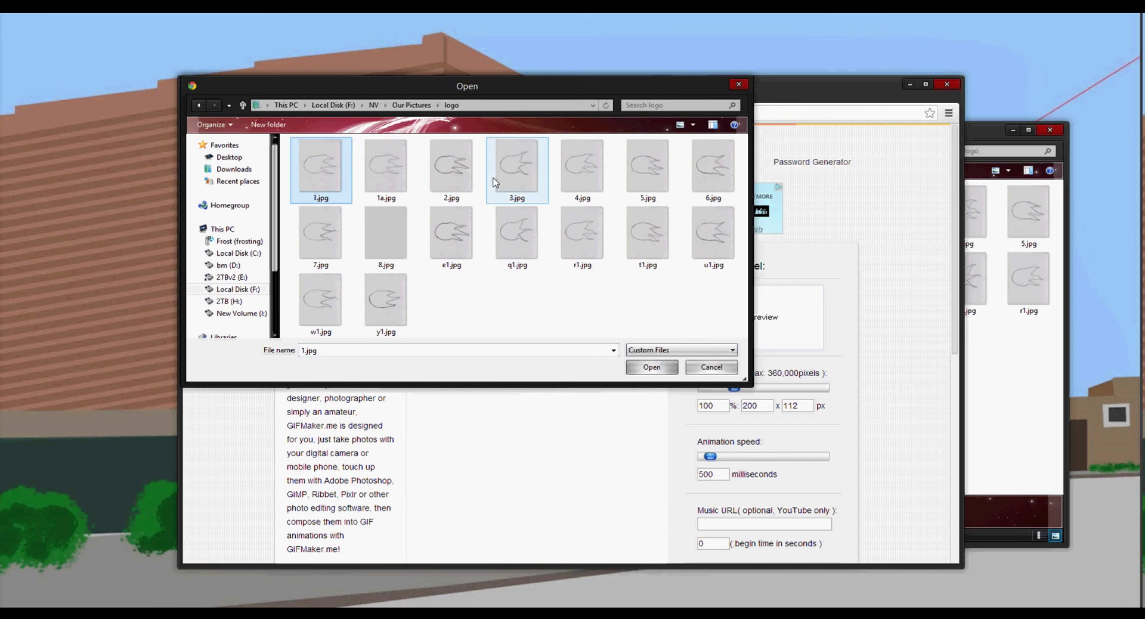
left_click(452, 173, "ctrl")
left_click(525, 183, "ctrl")
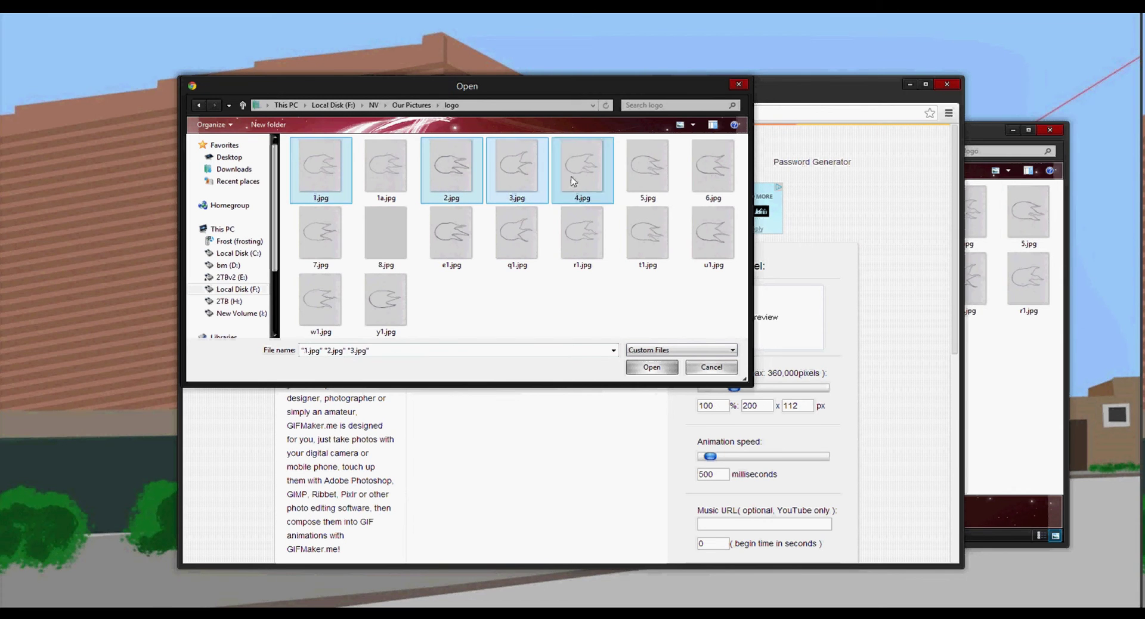
left_click(581, 176, "ctrl")
left_click(647, 175, "ctrl")
left_click(699, 171, "ctrl")
left_click(339, 240, "ctrl")
left_click(385, 236, "ctrl")
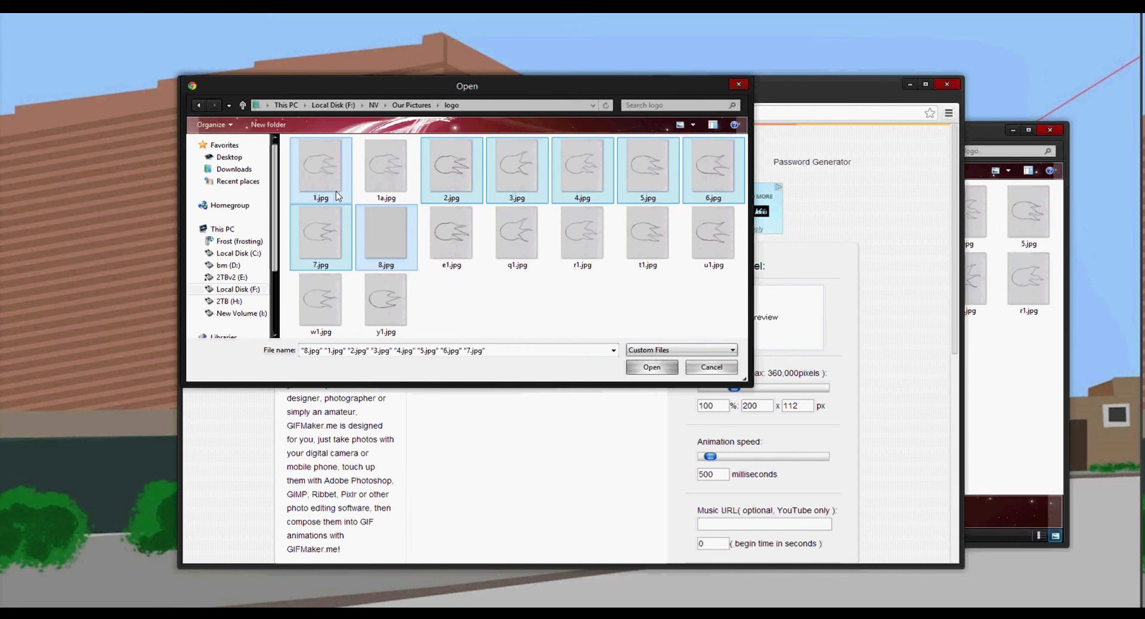
Step: Select the drawings 1.jpg through 8.jpg, leaving out 1a.jpg, and submit them for upload
left_click(330, 175)
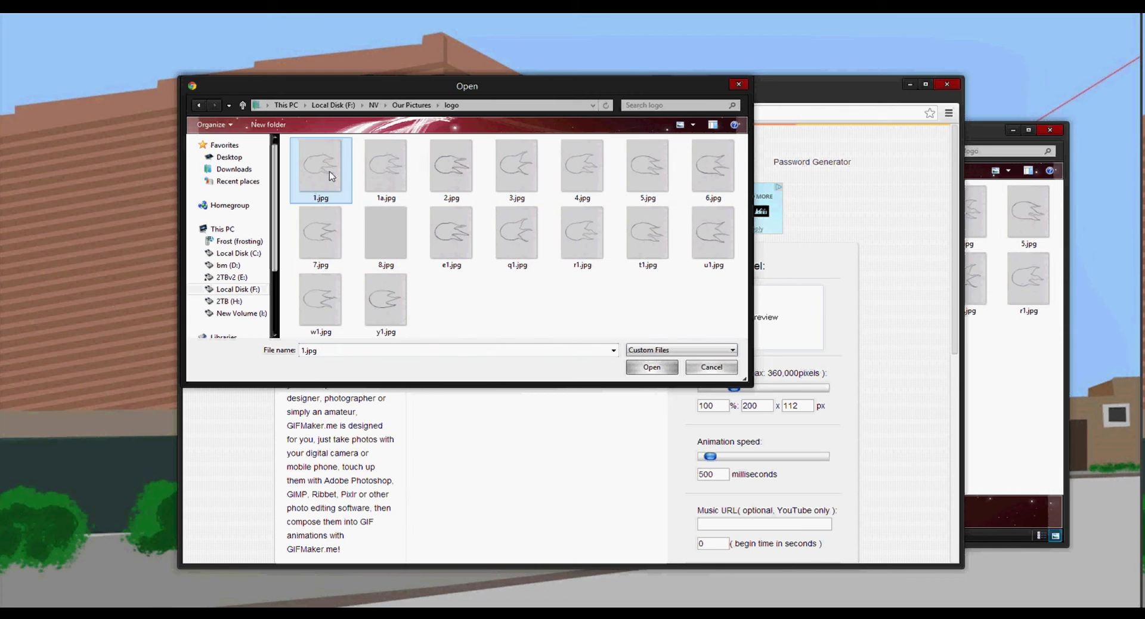
left_click(393, 237, "shift")
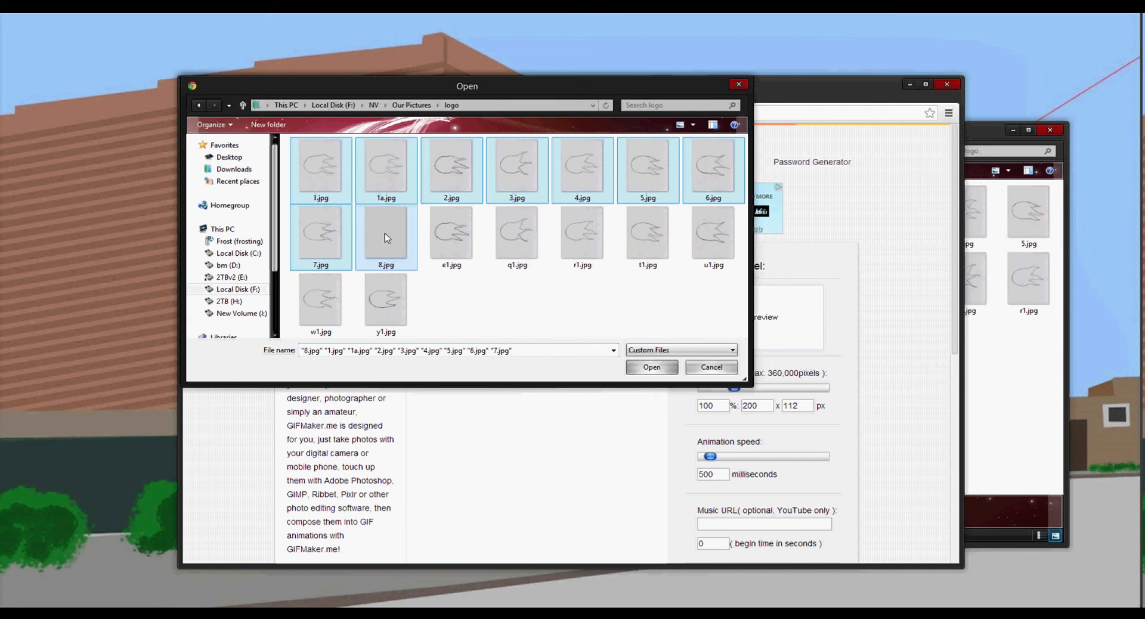
left_click(389, 184, "ctrl")
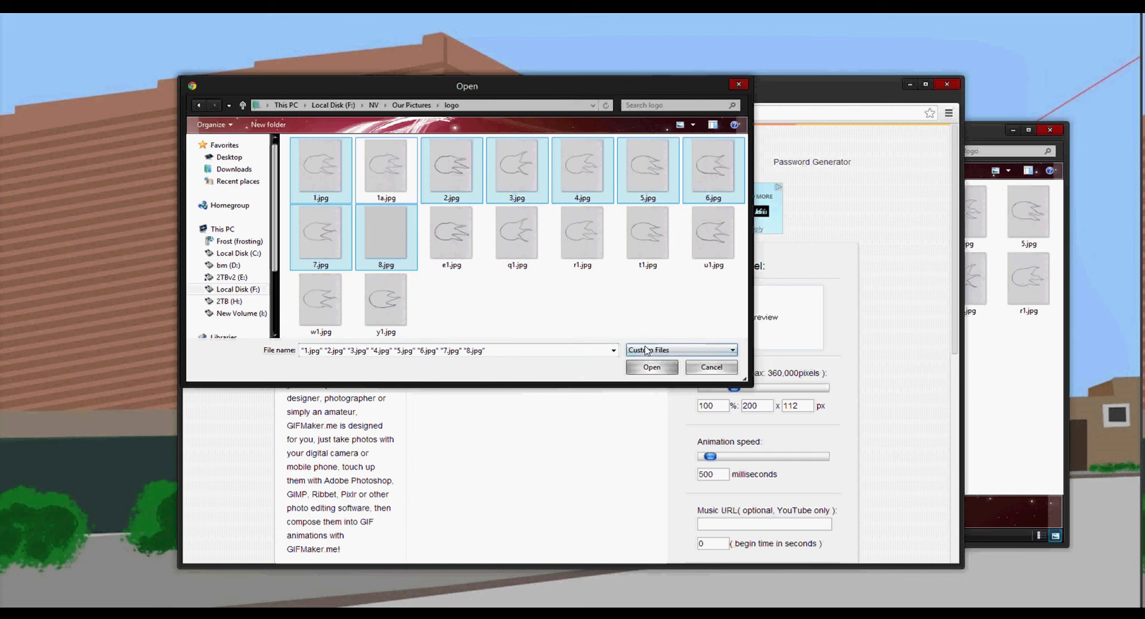
left_click(652, 369)
left_click(646, 367)
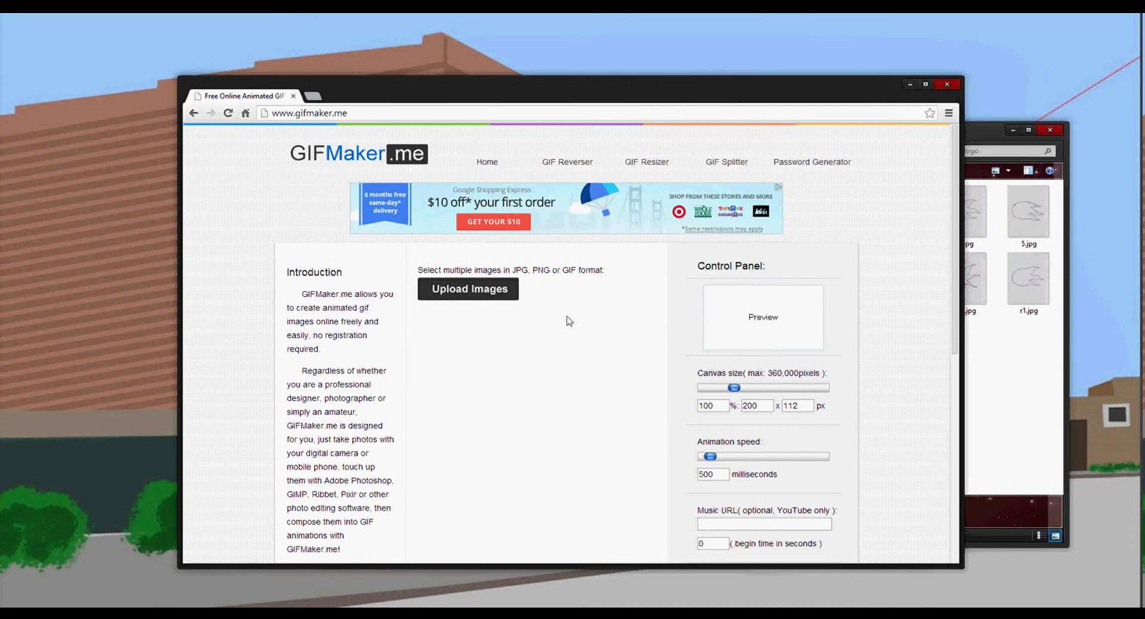
Step: Try a canvas size of 91 percent and set it back to 100 percent
scroll(584, 351, "down", 1)
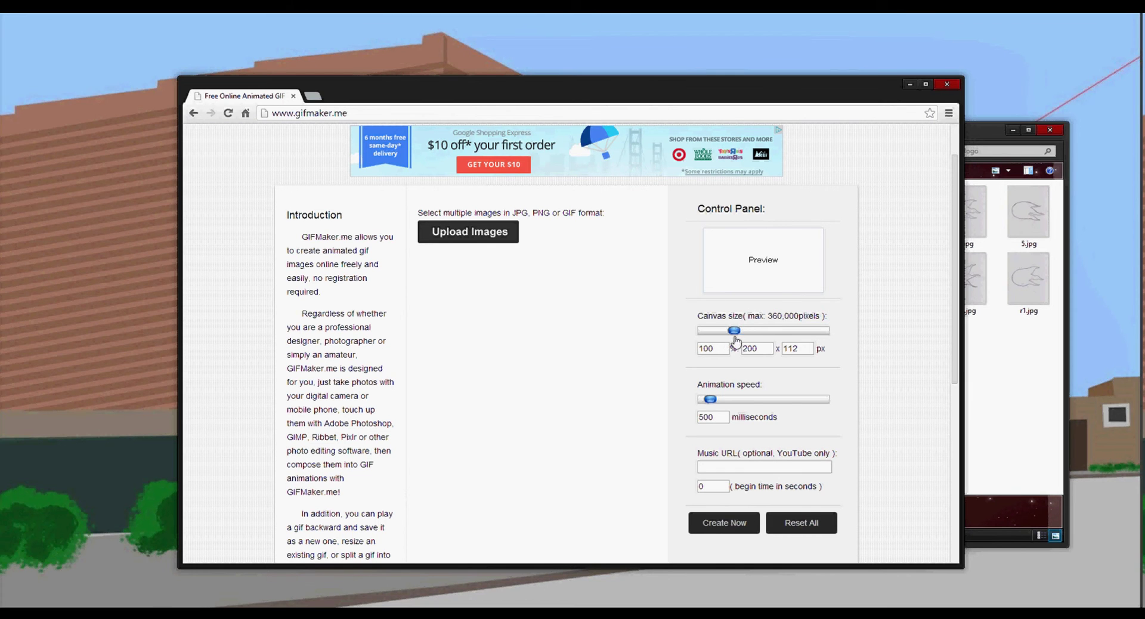
left_click_drag(735, 331, 637, 349)
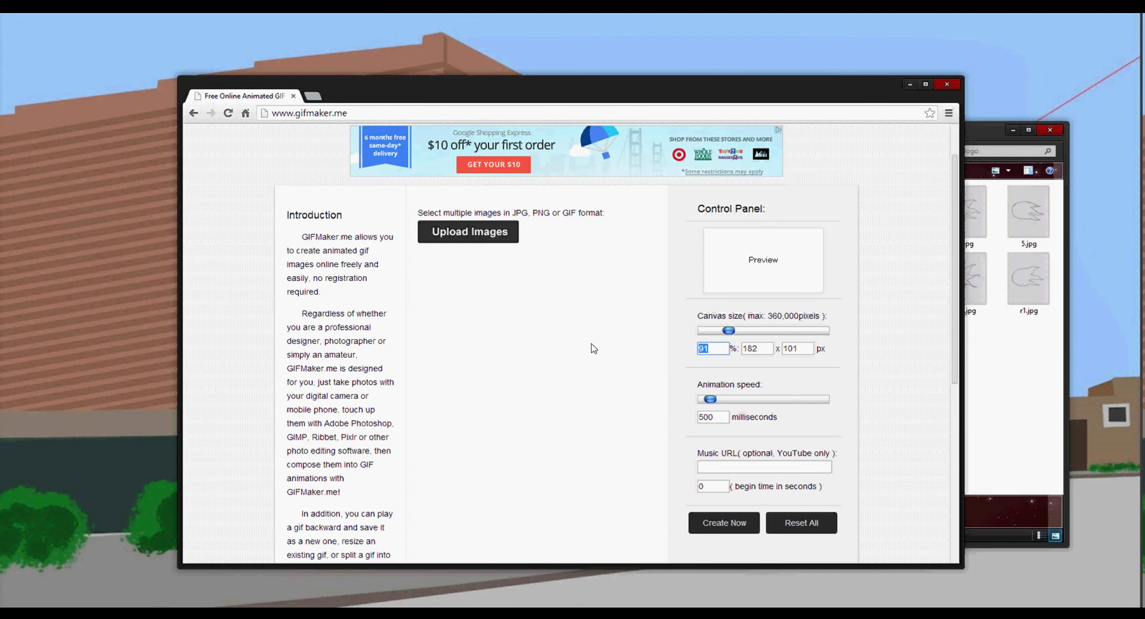
type("100")
left_click(942, 405)
Step: Try to create the animated GIF with the 200 x 112 px canvas and 500 millisecond animation speed
scroll(835, 382, "down", 1)
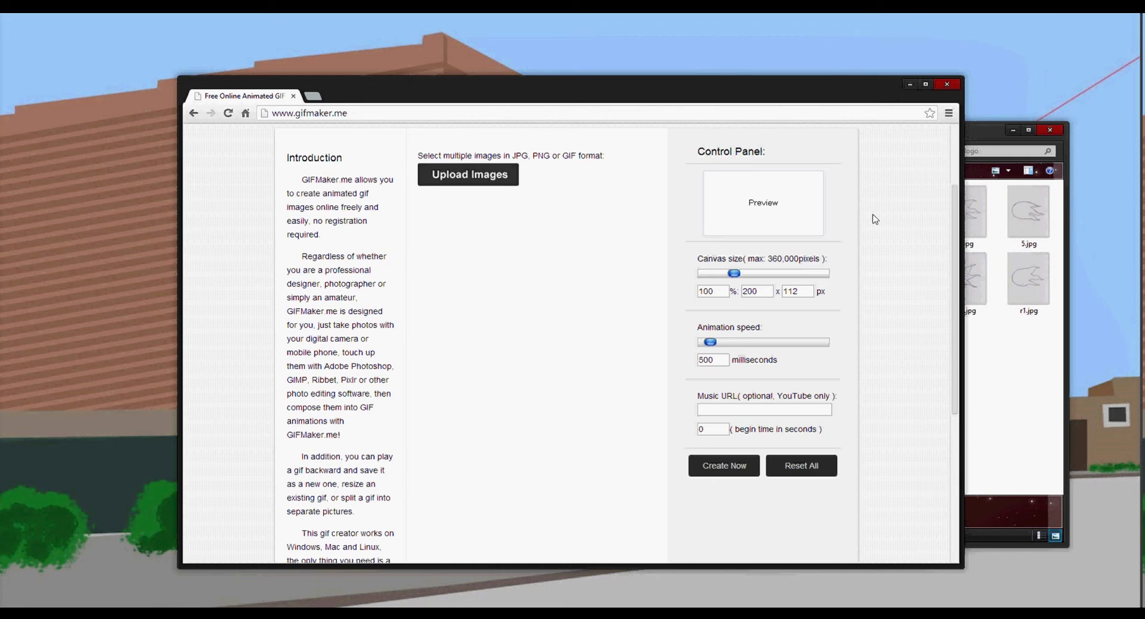
scroll(875, 219, "up", 3)
scroll(875, 220, "down", 3)
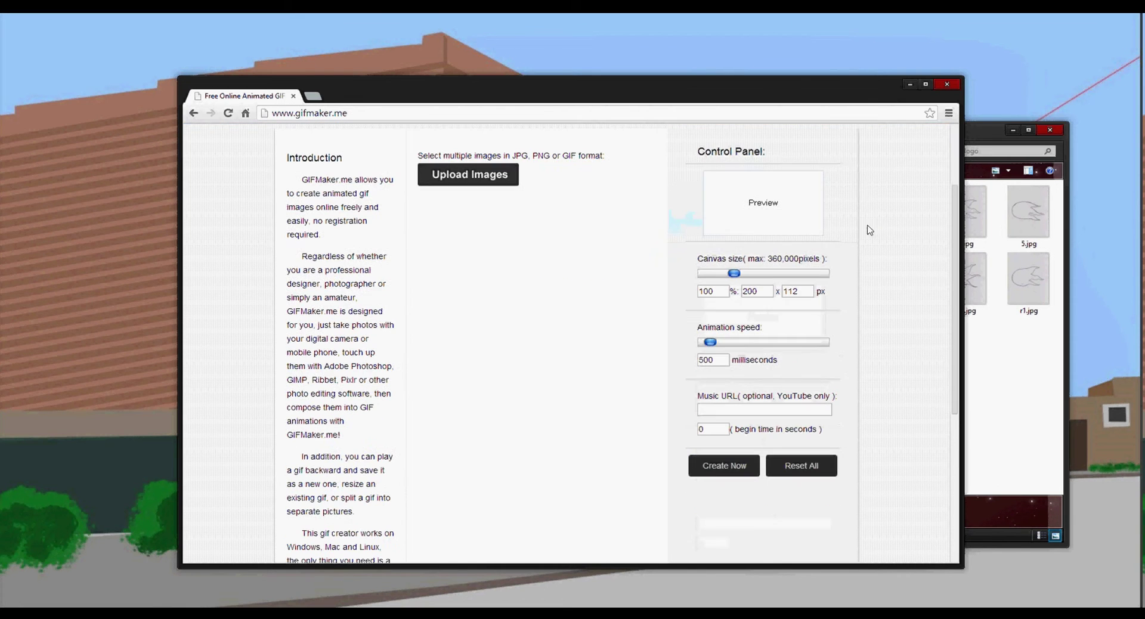
left_click(720, 473)
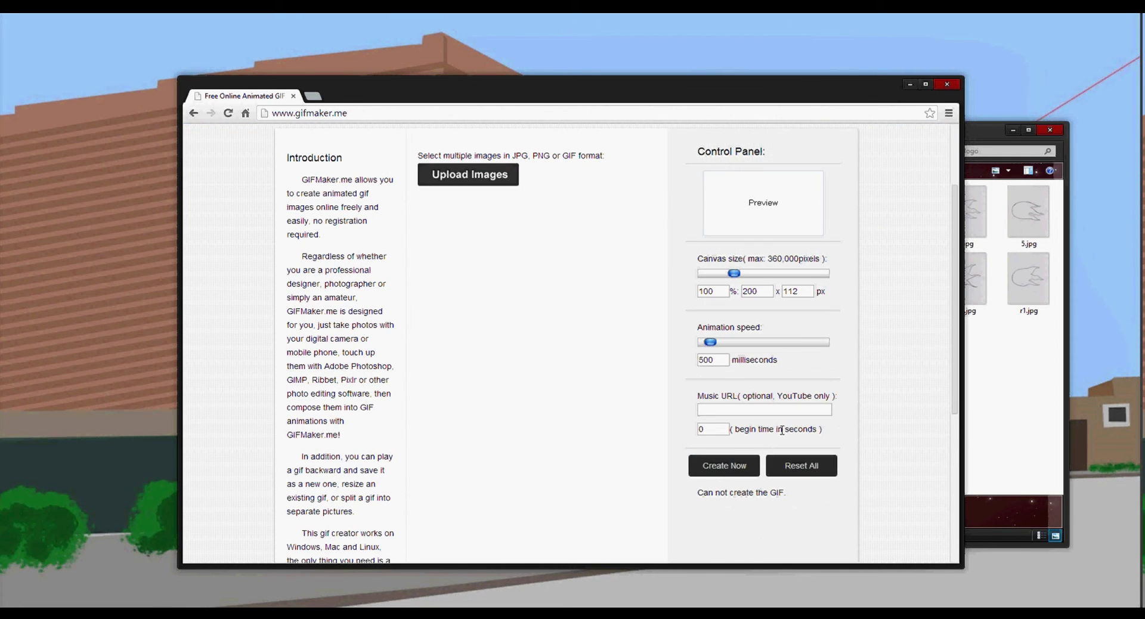
scroll(785, 428, "up", 2)
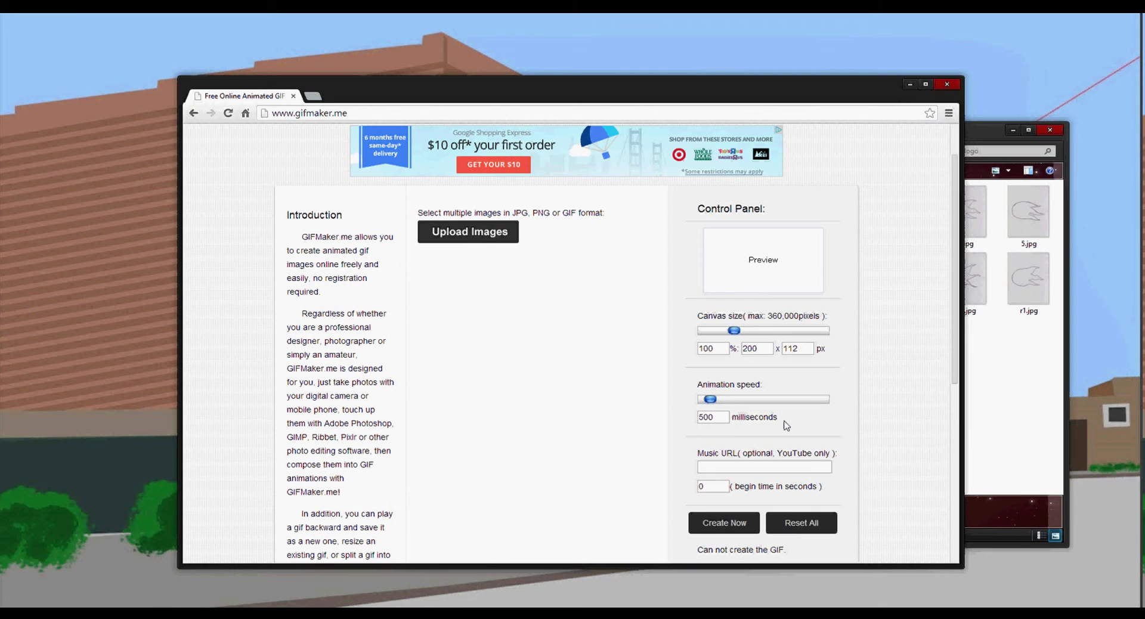
Step: Check the dimensions and file size of the drawings in the logo folder, and bring the browser back to the front
left_click(1035, 365)
left_click(865, 290)
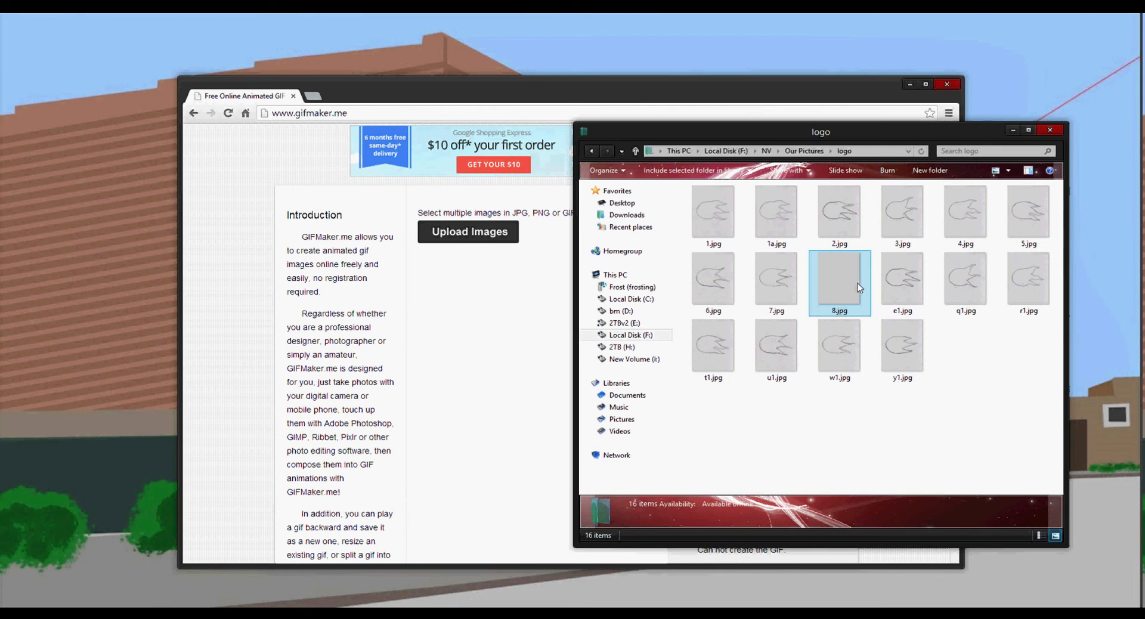
key("Up")
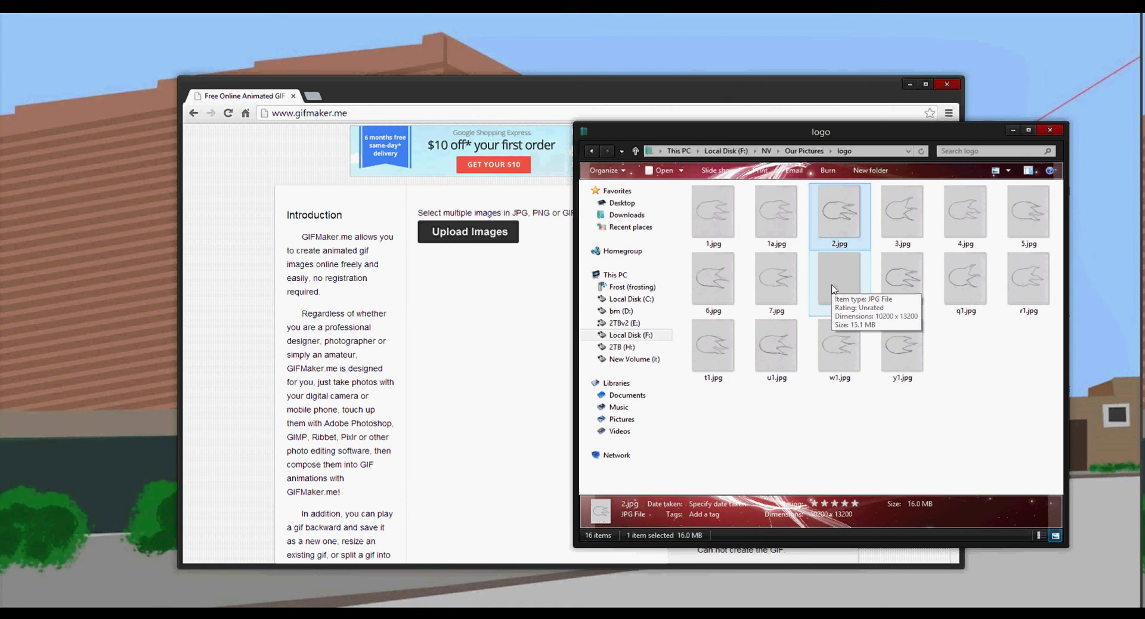
left_click_drag(775, 133, 829, 191)
left_click_drag(599, 84, 566, 68)
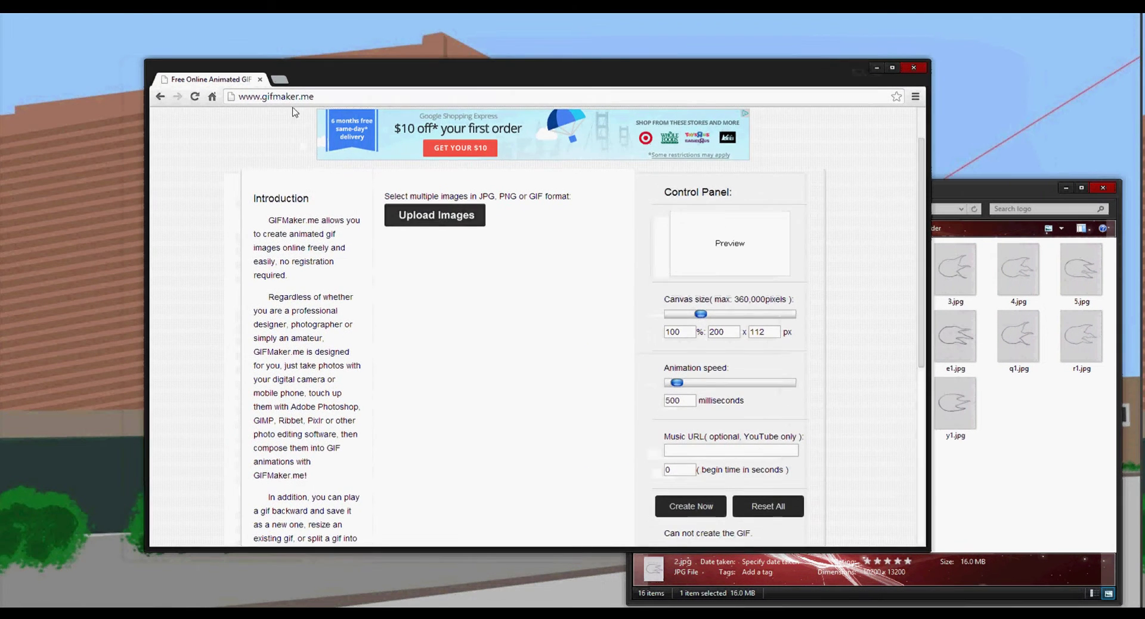
Step: Return to the Best Free Animated GIF Maker review and read through the recommended GIF animators
left_click(159, 96)
left_click(406, 210)
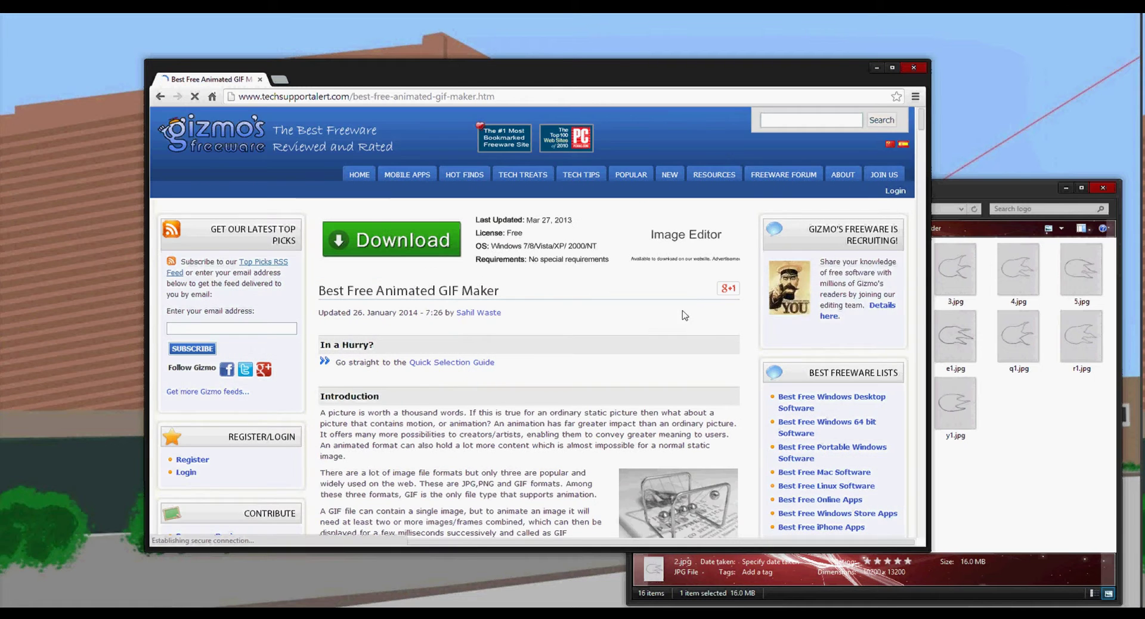
scroll(686, 299, "down", 1)
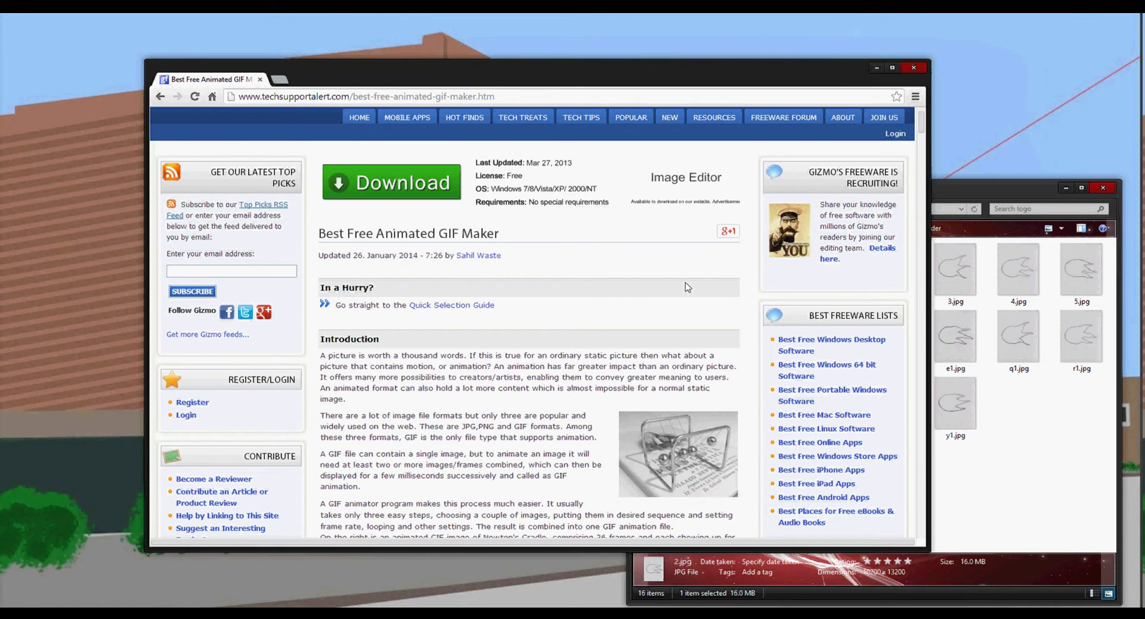
scroll(659, 310, "down", 1)
scroll(659, 310, "down", 7)
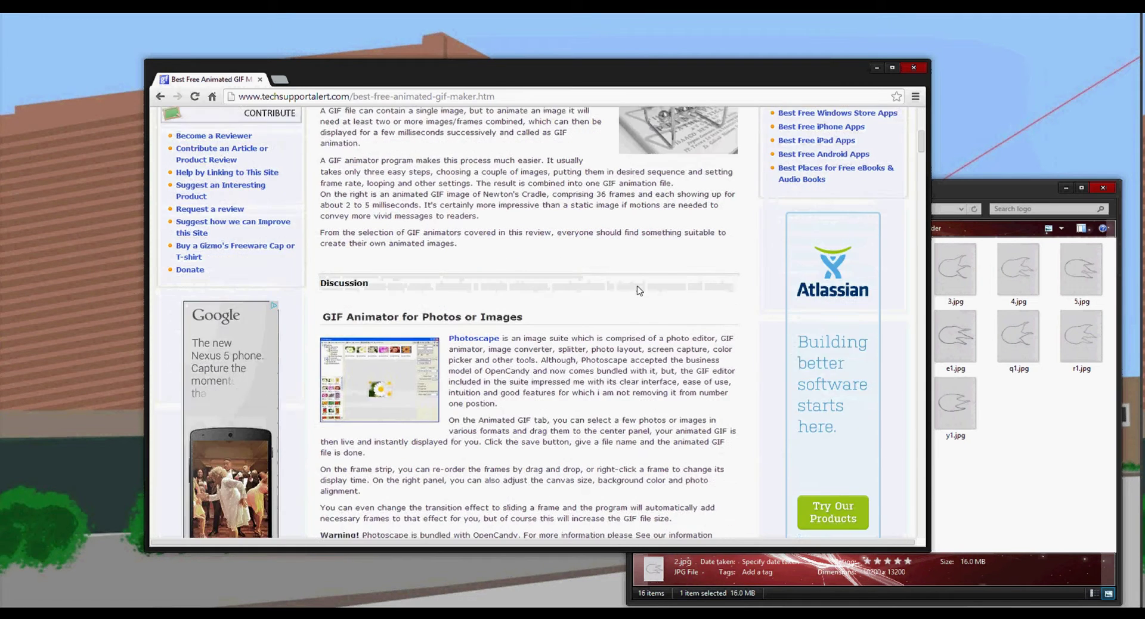
scroll(646, 285, "down", 2)
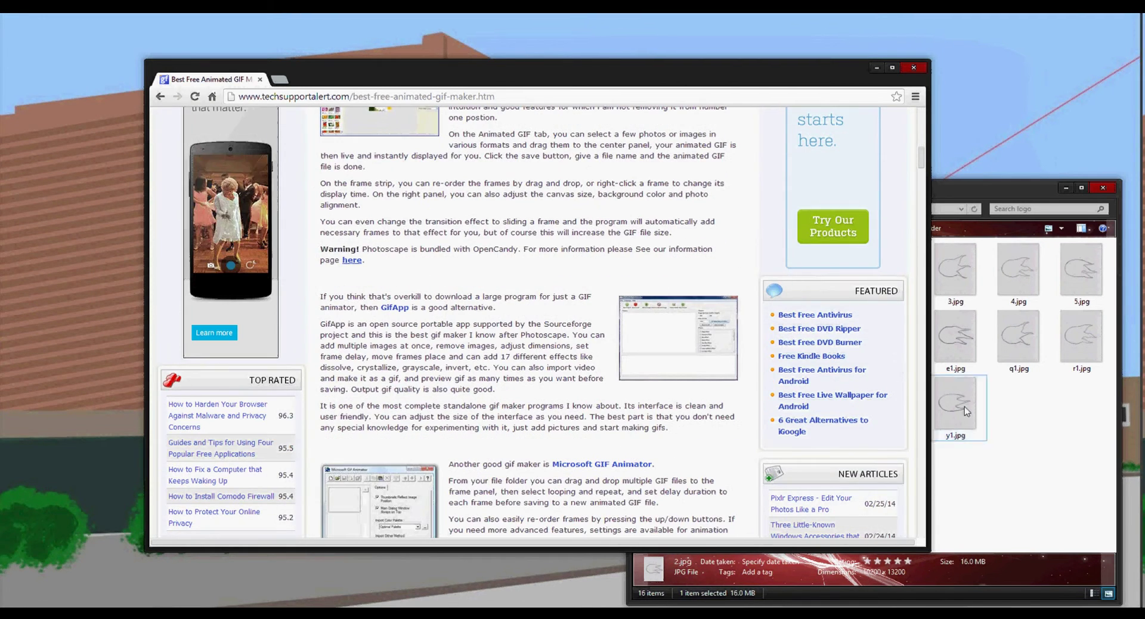
scroll(418, 353, "down", 5)
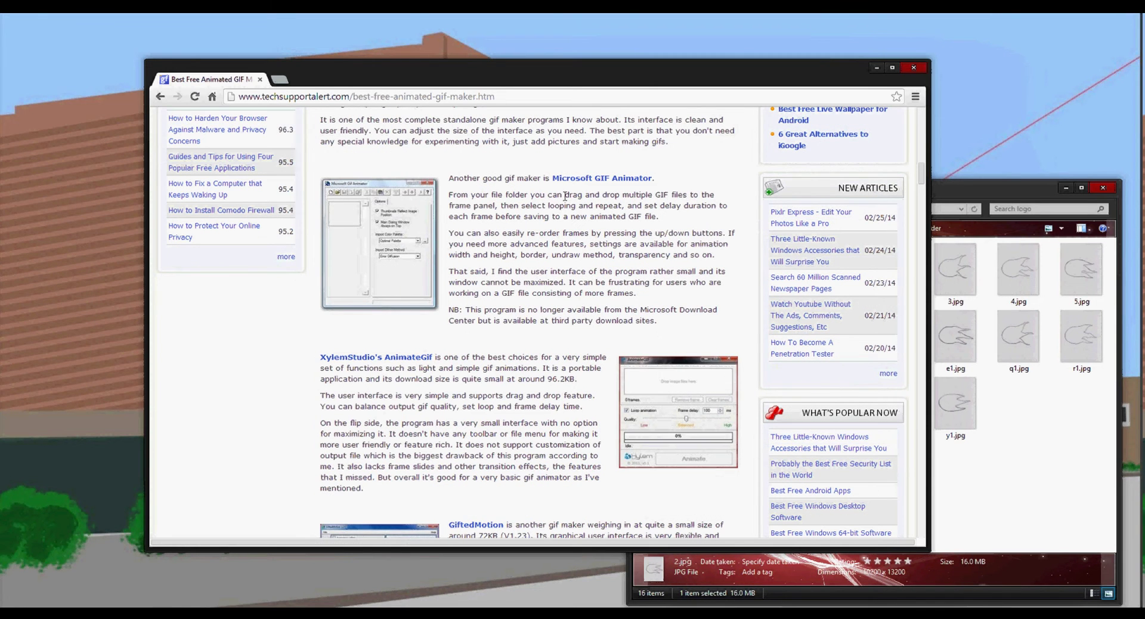
Step: Open the review's Microsoft GIF Animator entry in a new tab and follow its link to SnapFiles
right_click(597, 181)
left_click(632, 183)
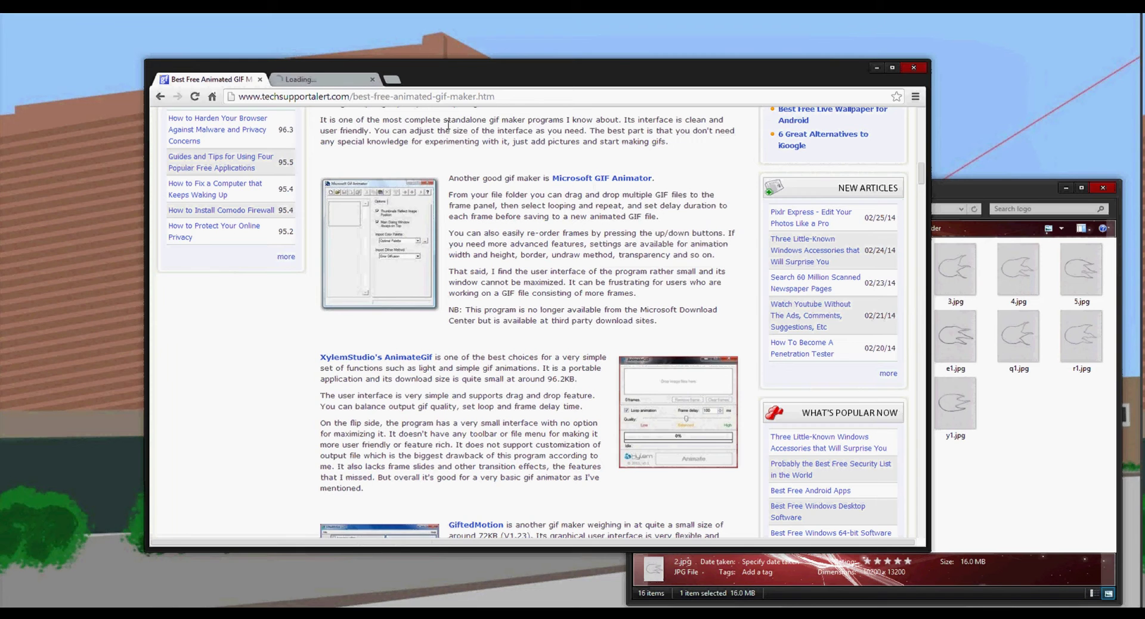
left_click(337, 84)
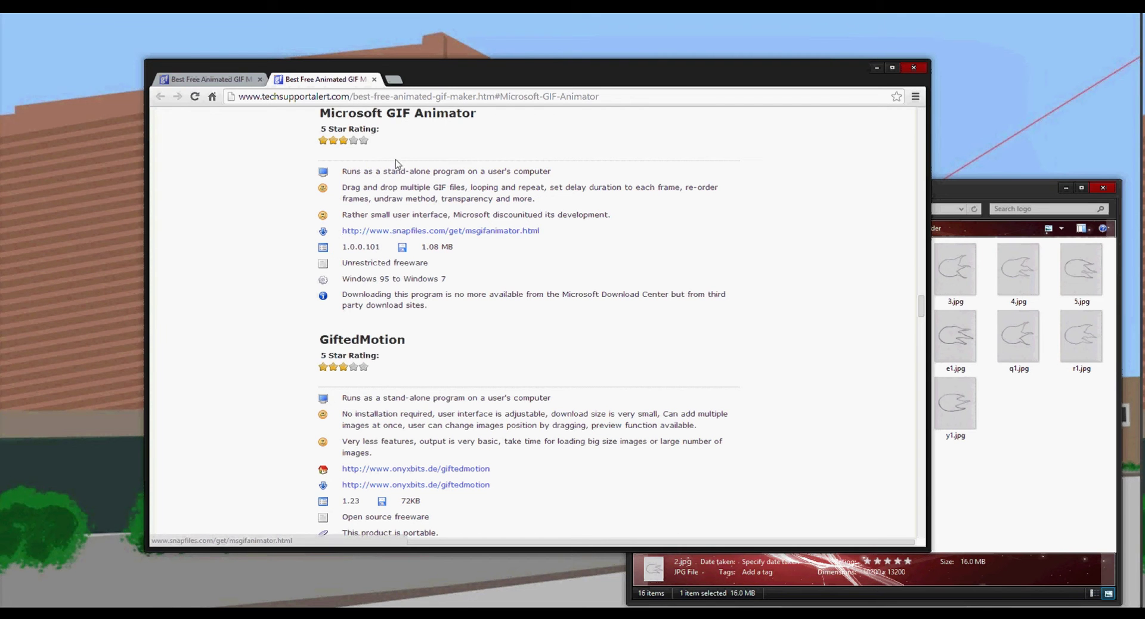
left_click(401, 231)
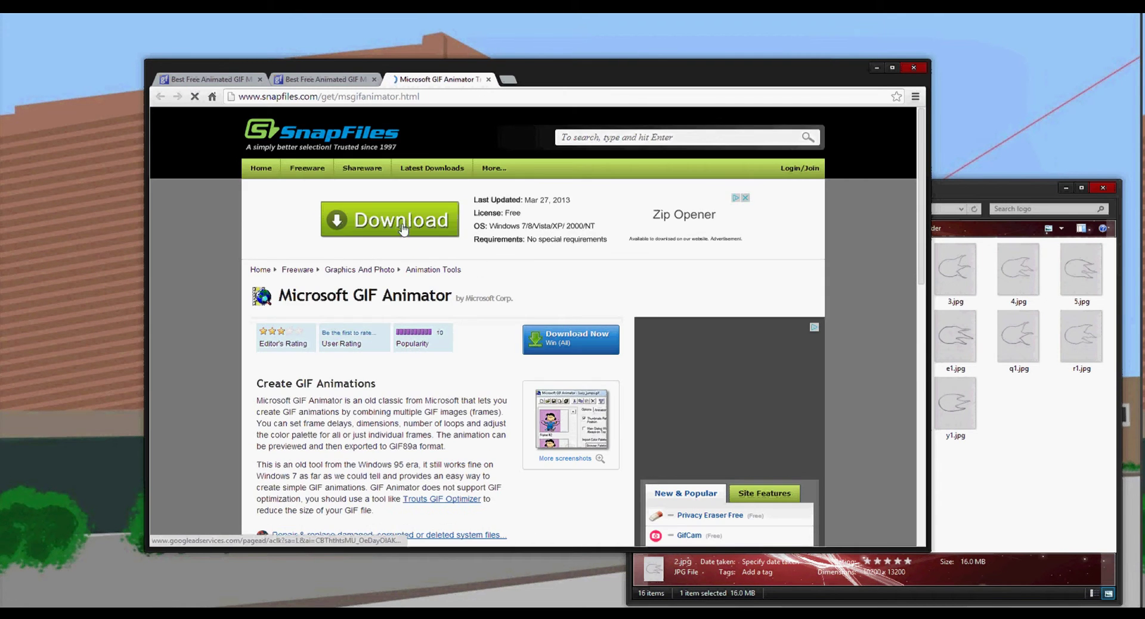
Step: Examine the description and product details of Microsoft GIF Animator on SnapFiles, and return to the review's Photoscape entry
scroll(477, 280, "down", 2)
scroll(477, 281, "down", 2)
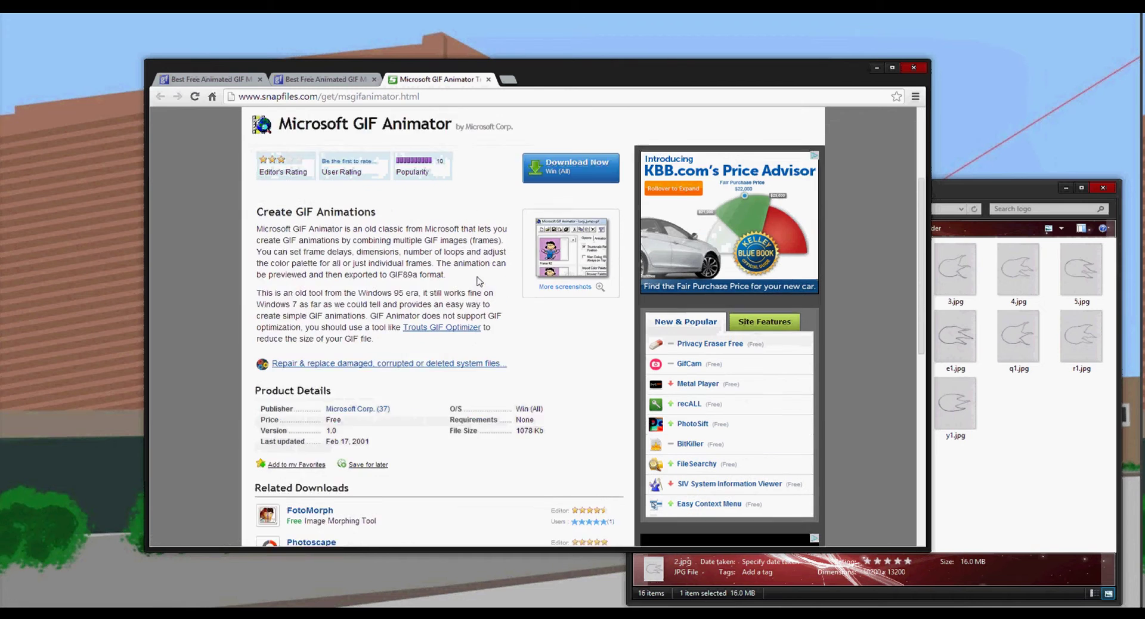
scroll(478, 279, "down", 1)
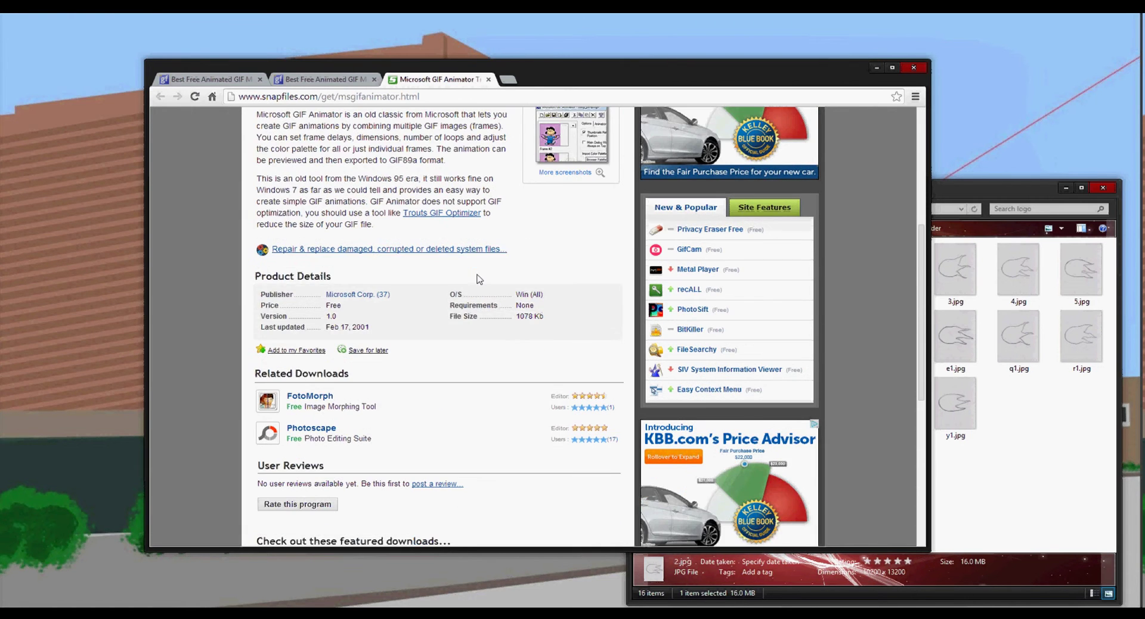
scroll(477, 277, "down", 2)
scroll(475, 276, "up", 4)
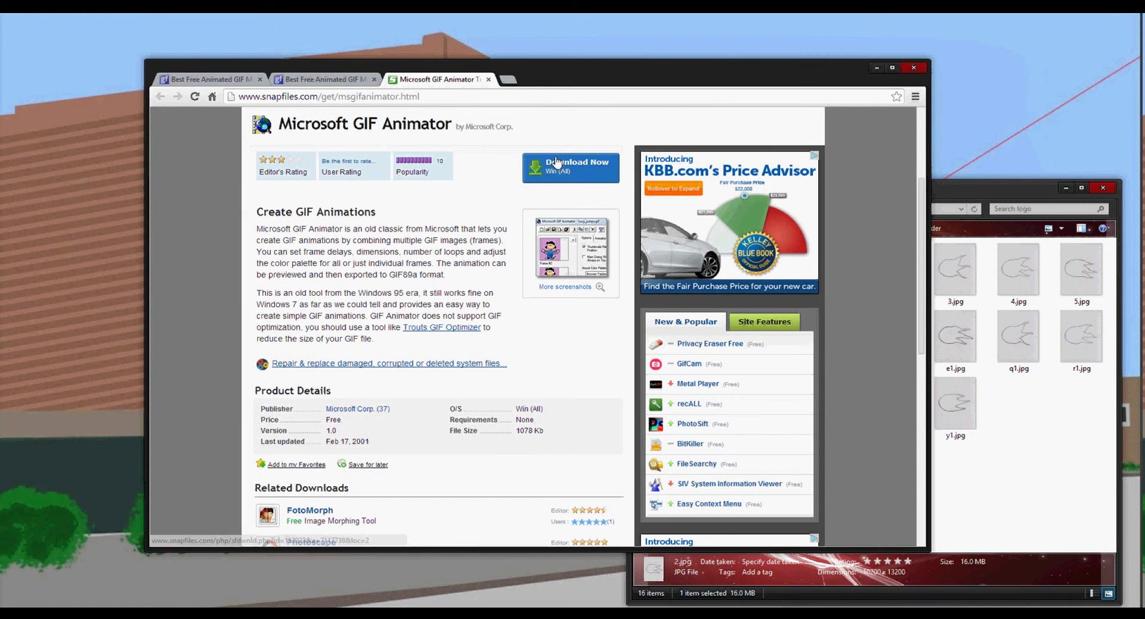
scroll(490, 194, "up", 1)
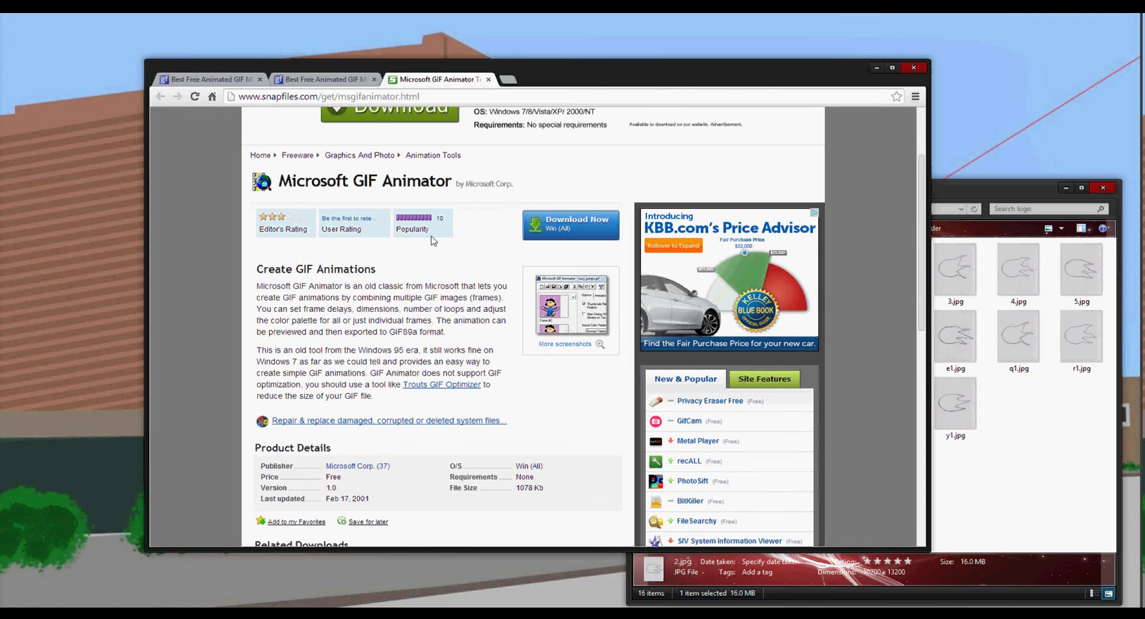
key("alt+F4")
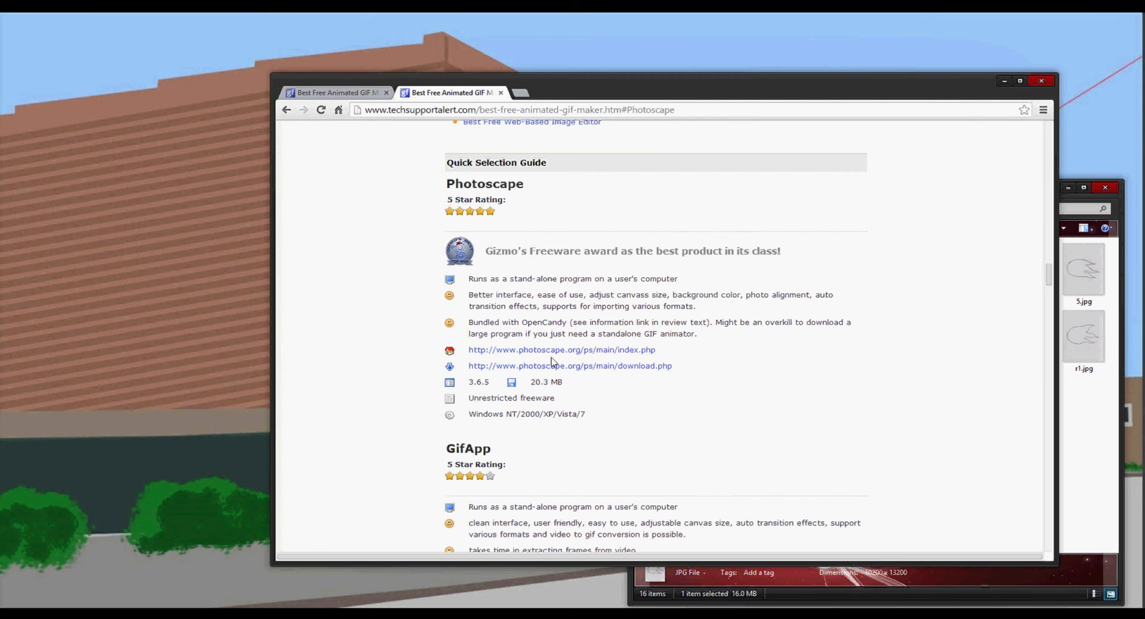
Step: Download Photoscape 3.6.5 from the Brothersoft mirror on its download page, launch the installer and minimize the browser
left_click(572, 366)
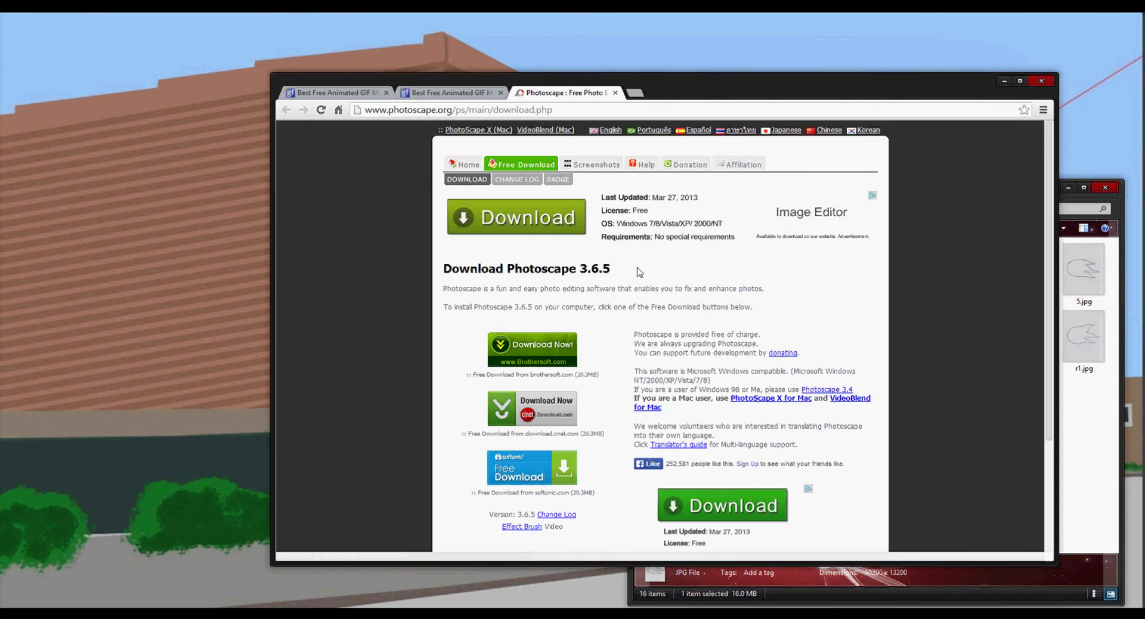
scroll(639, 272, "down", 1)
left_click(549, 290)
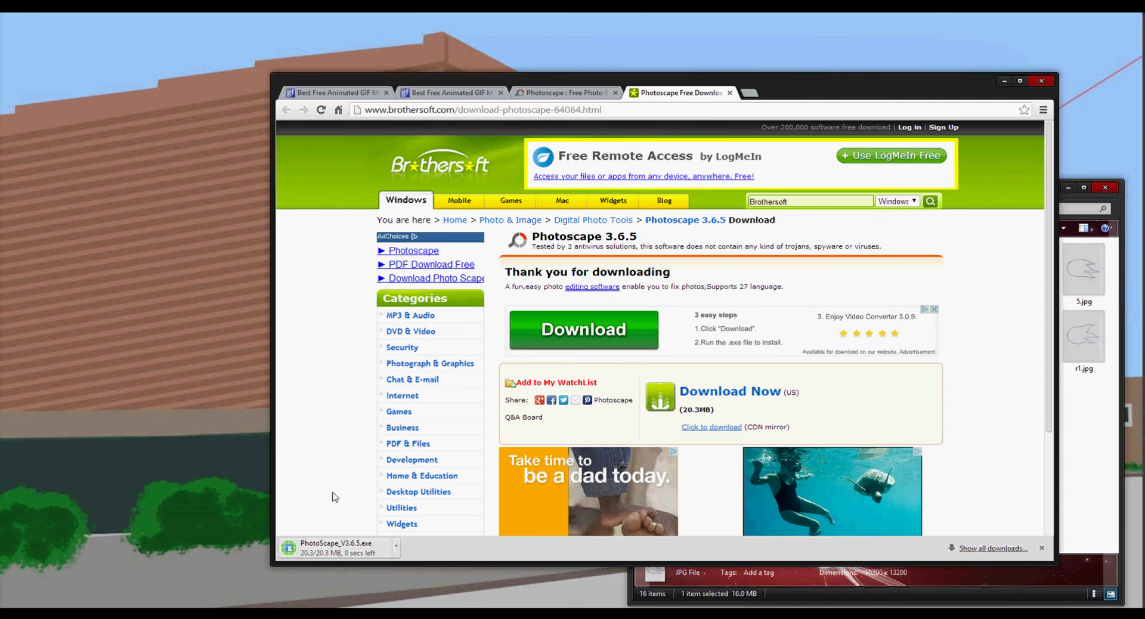
left_click(334, 548)
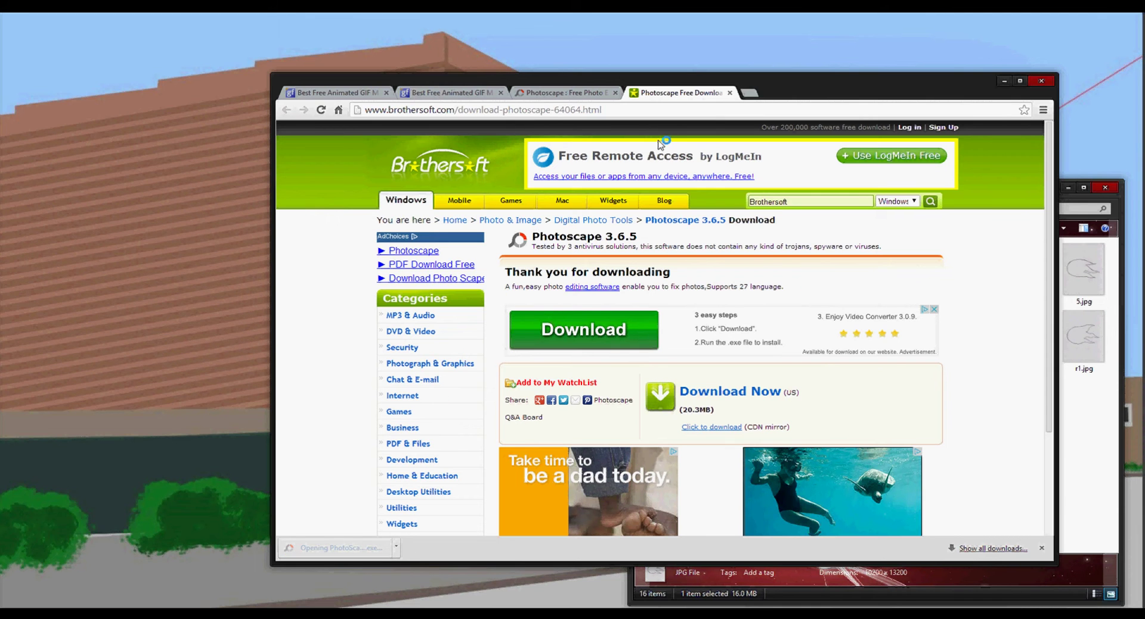
left_click(1005, 81)
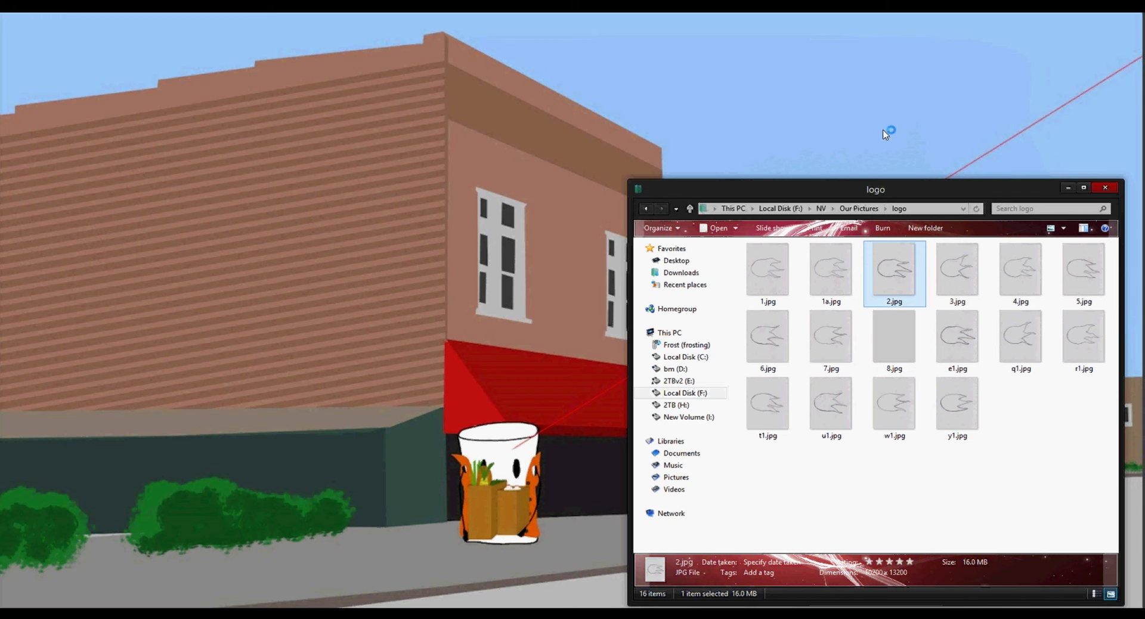
Step: Install PhotoScape V3.6.5 without Google Drive, and finish the setup with the program set to run
left_click_drag(509, 207, 592, 212)
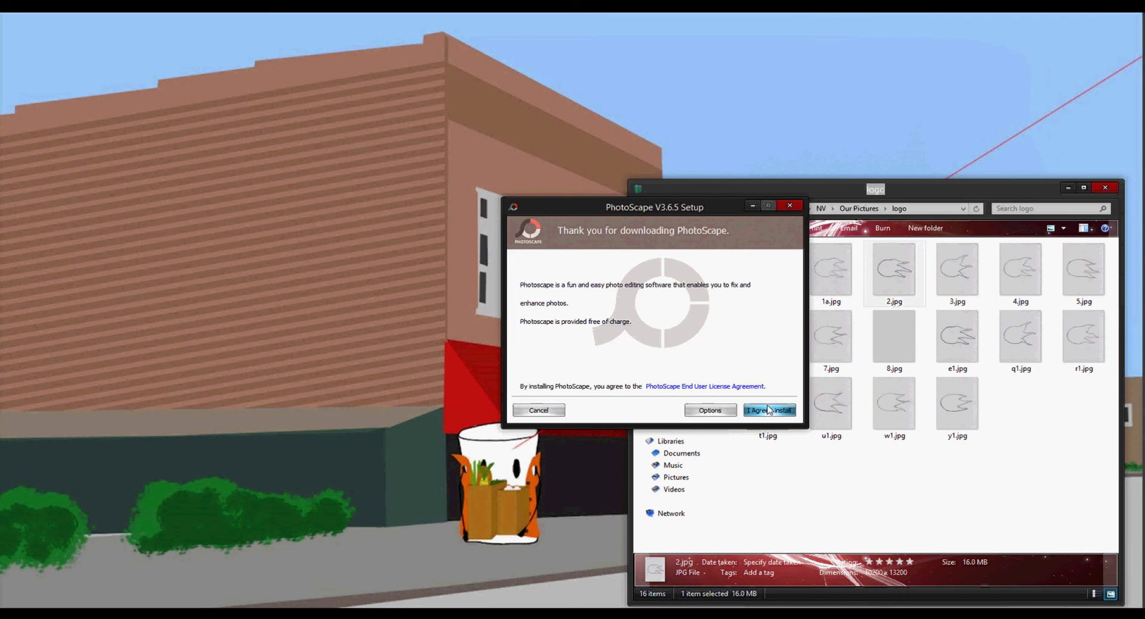
left_click(770, 411)
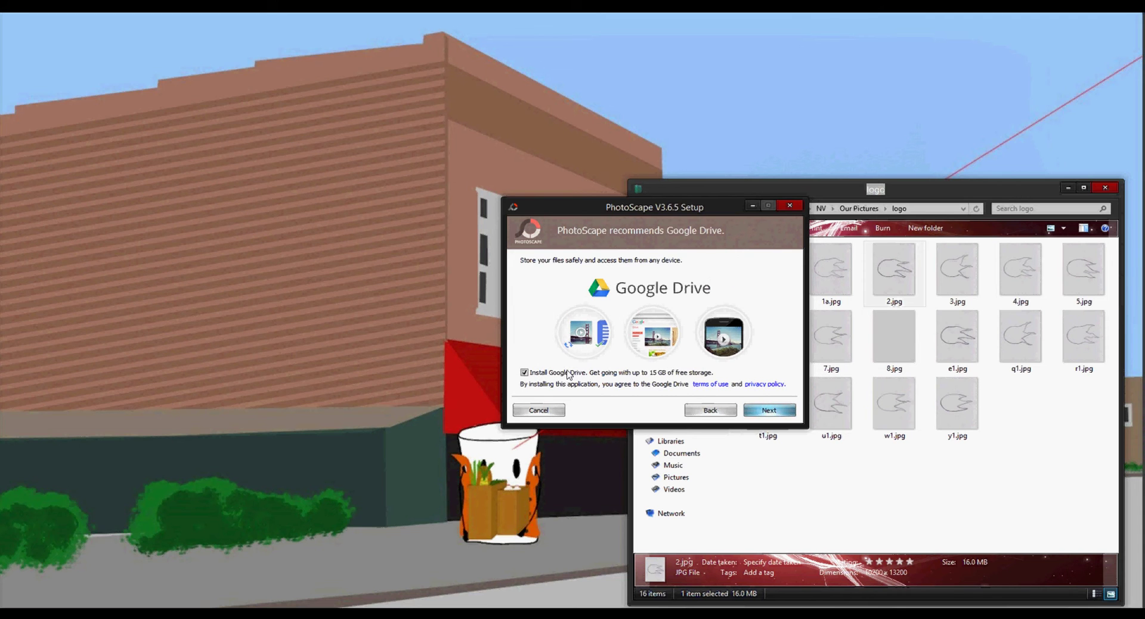
left_click(524, 373)
left_click(777, 411)
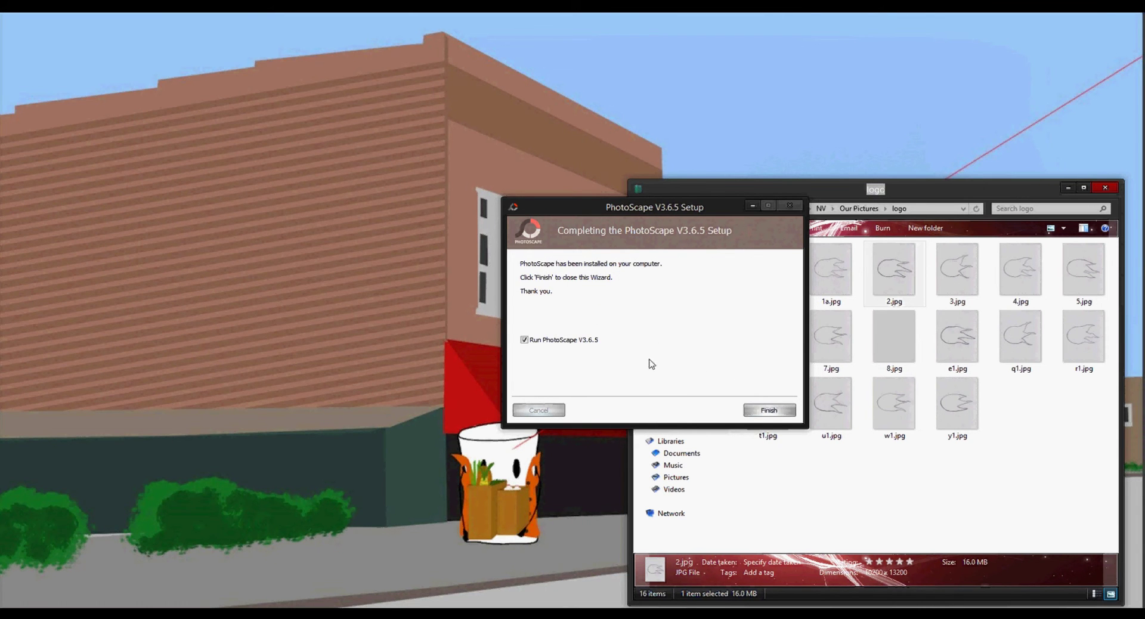
left_click(757, 332)
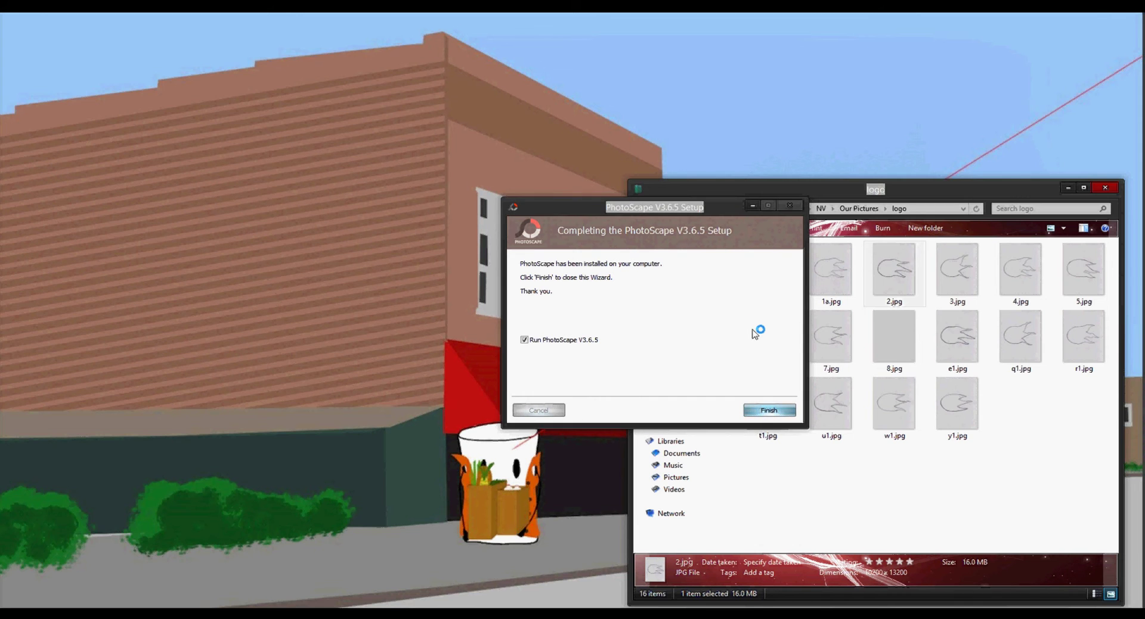
left_click(769, 410)
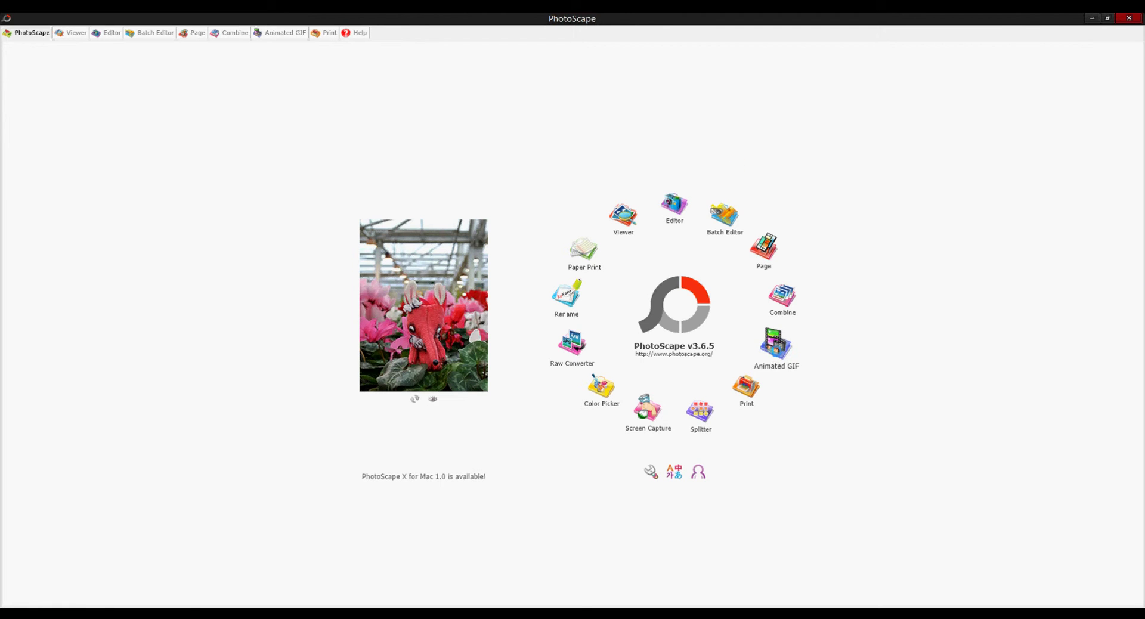
Step: Open PhotoScape's Animated GIF tool and browse to the logo folder in NV, Our Pictures on Local Disk (F:)
left_click(774, 345)
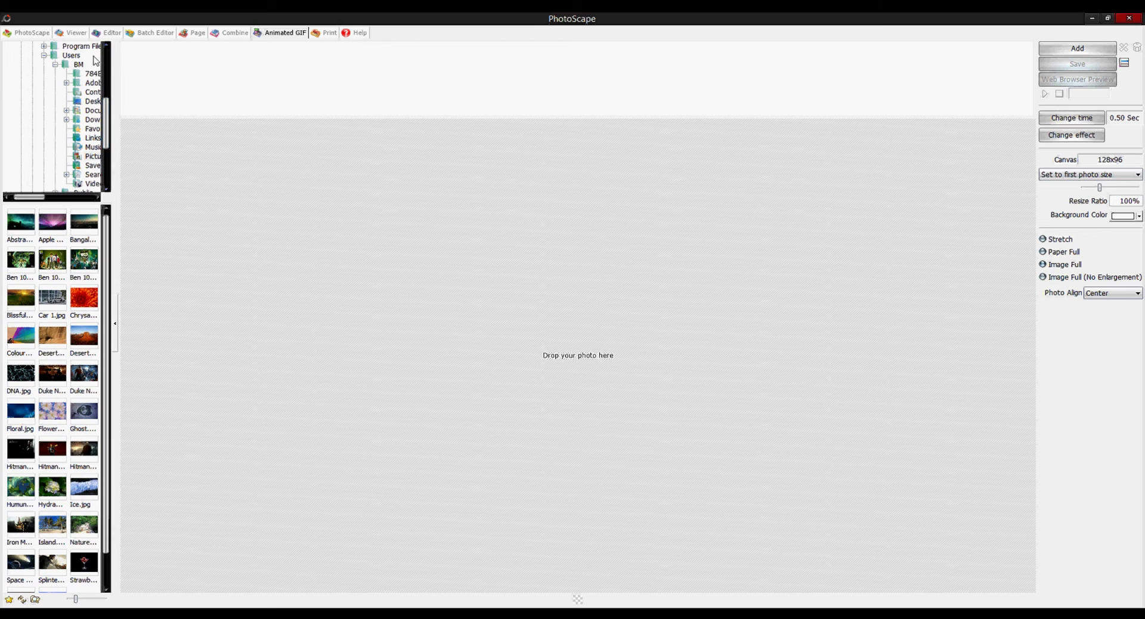
left_click(43, 56)
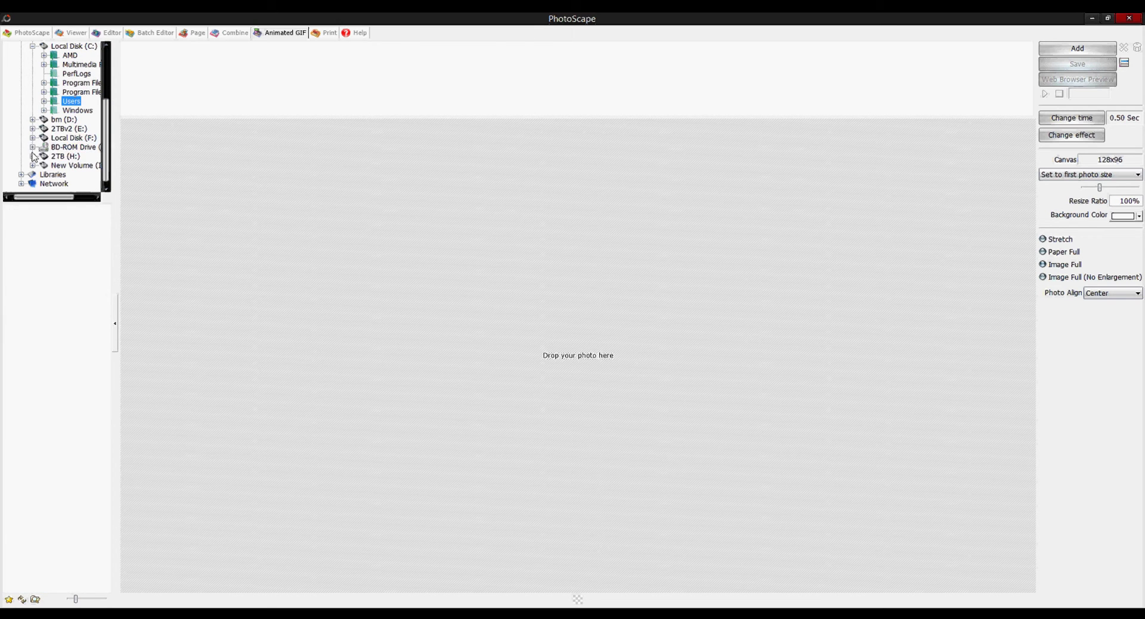
left_click(60, 167)
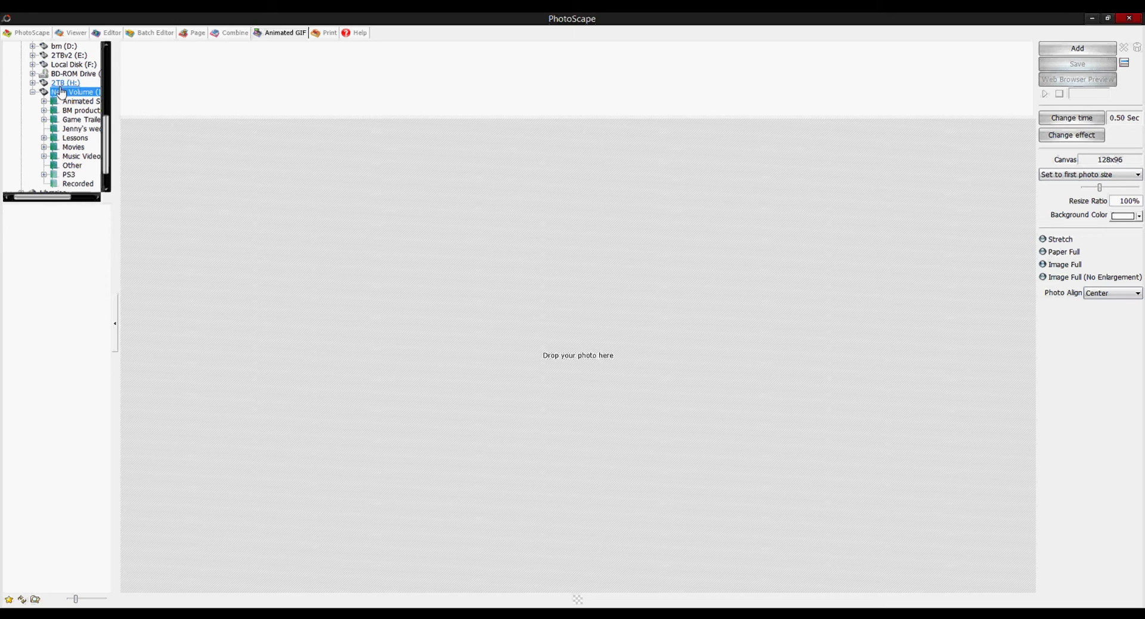
left_click(67, 65)
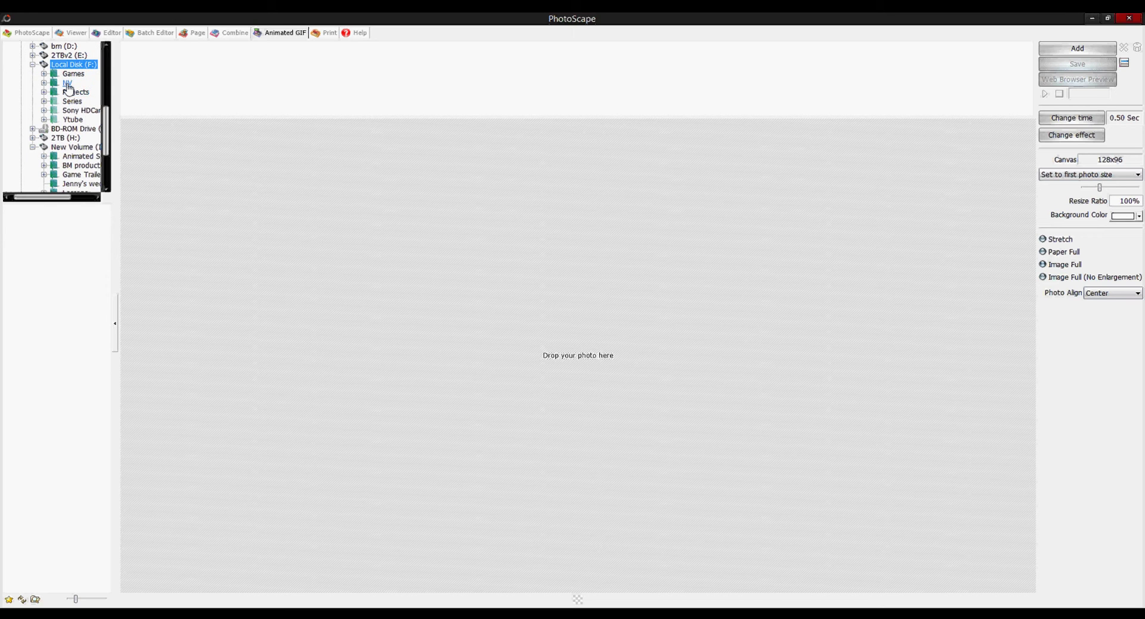
left_click(66, 83)
left_click(81, 110)
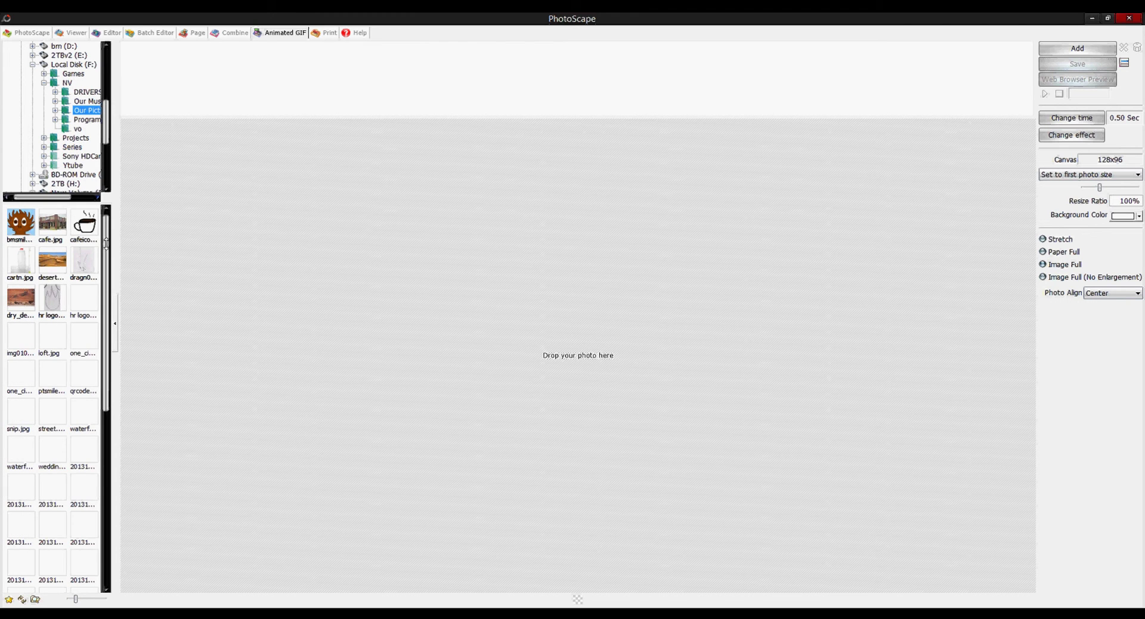
left_click(55, 110)
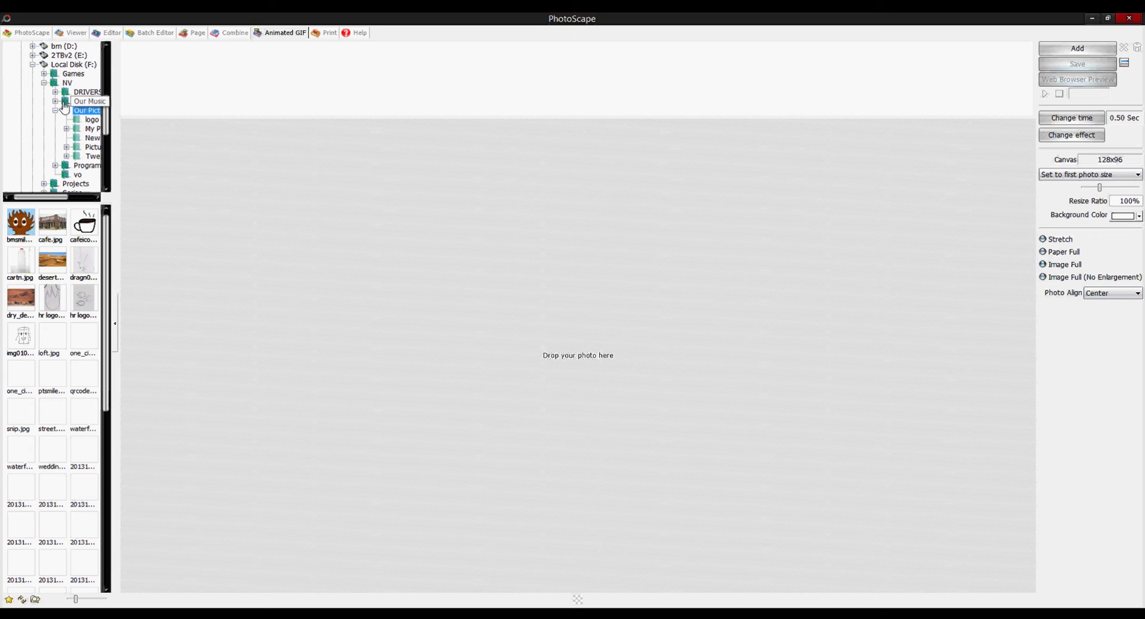
left_click(89, 120)
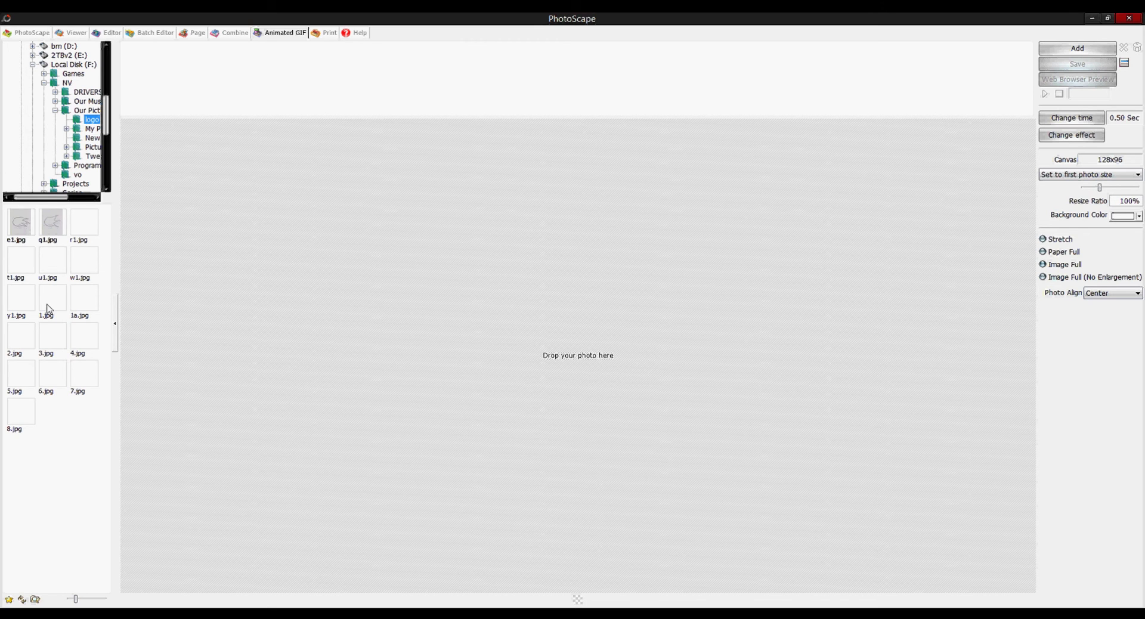
Step: Add the drawings 1.jpg to 8.jpg from the logo folder as animation frames in numerical order
left_click(68, 311)
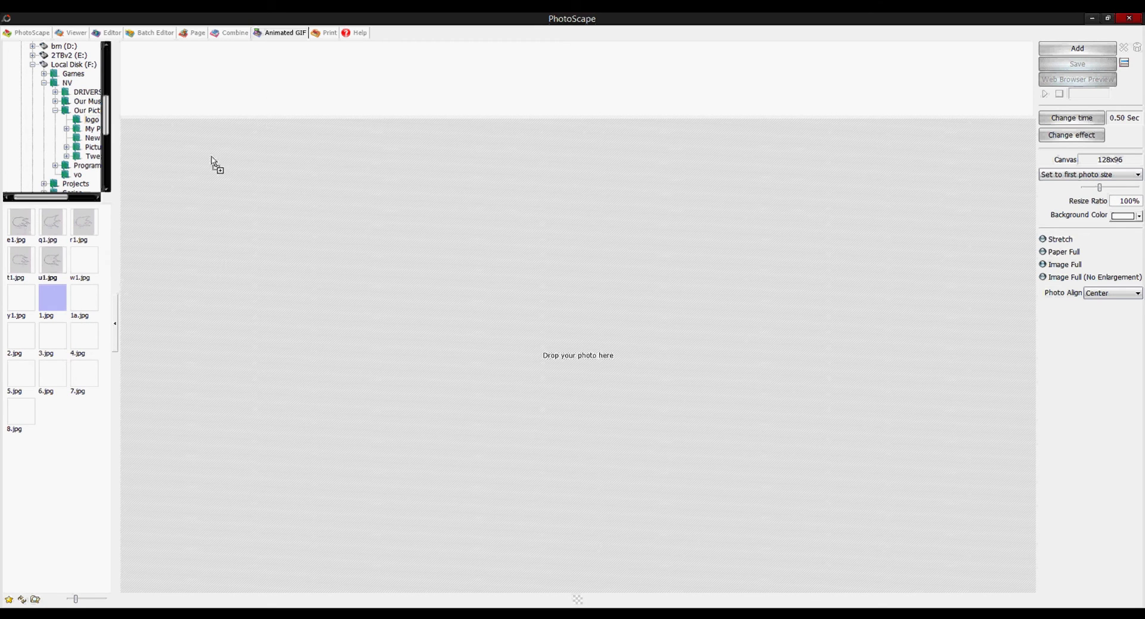
left_click_drag(52, 302, 32, 327)
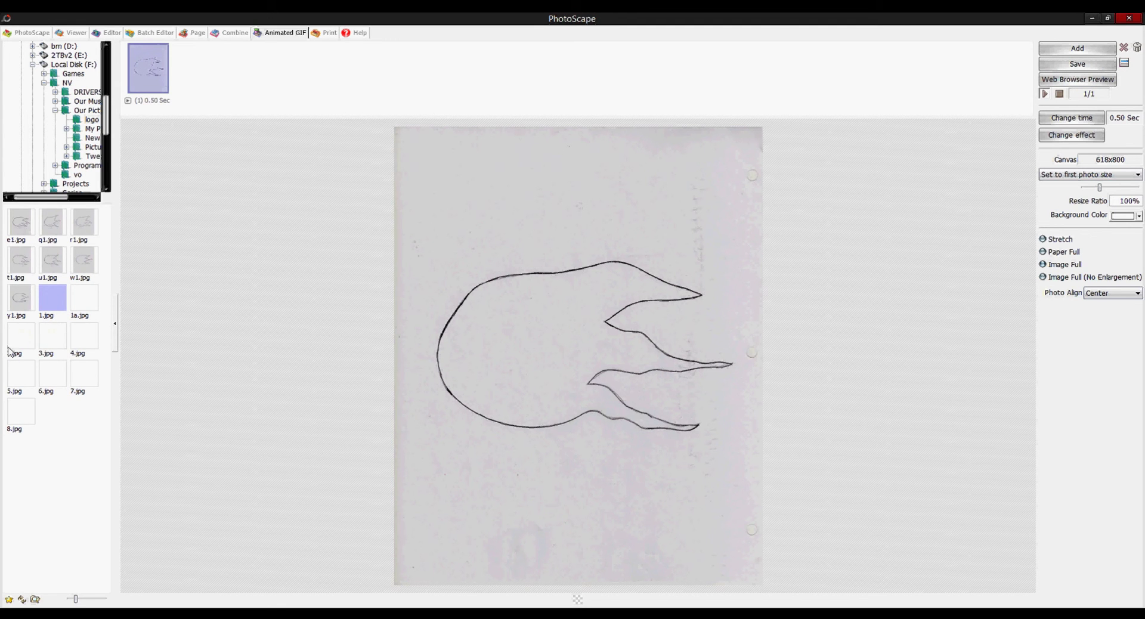
left_click(15, 331)
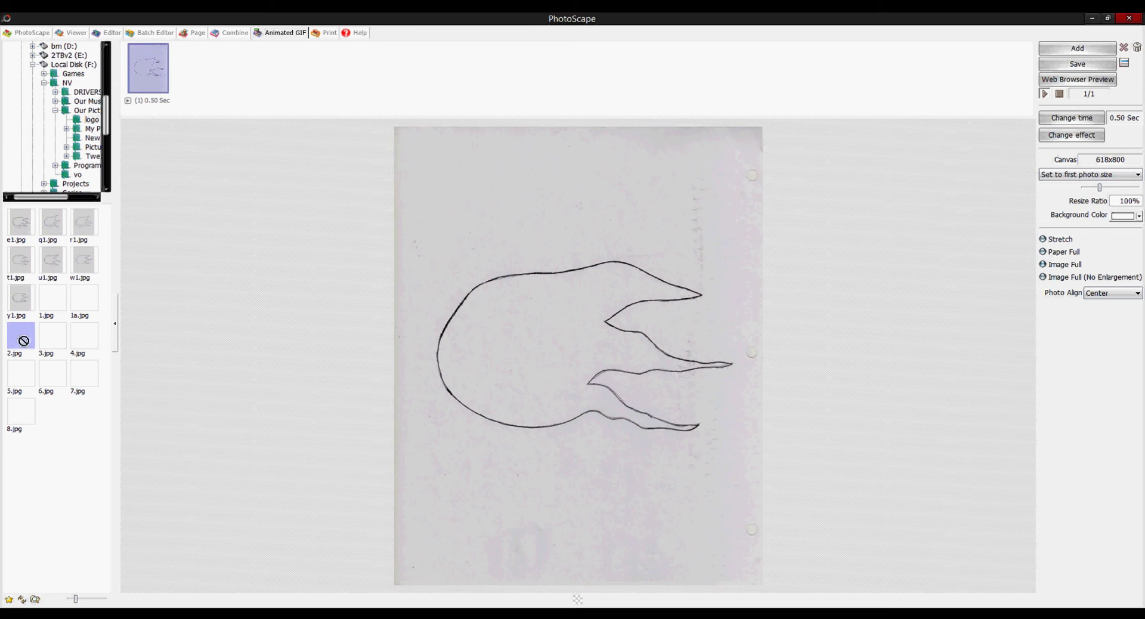
left_click_drag(24, 341, 190, 89)
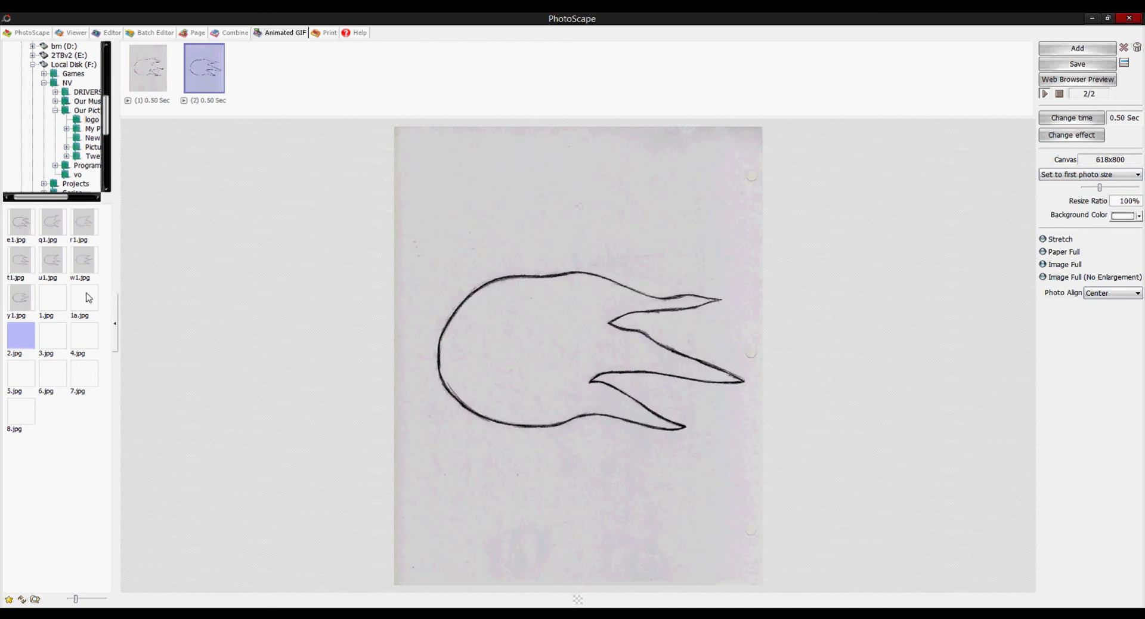
left_click_drag(51, 340, 250, 77)
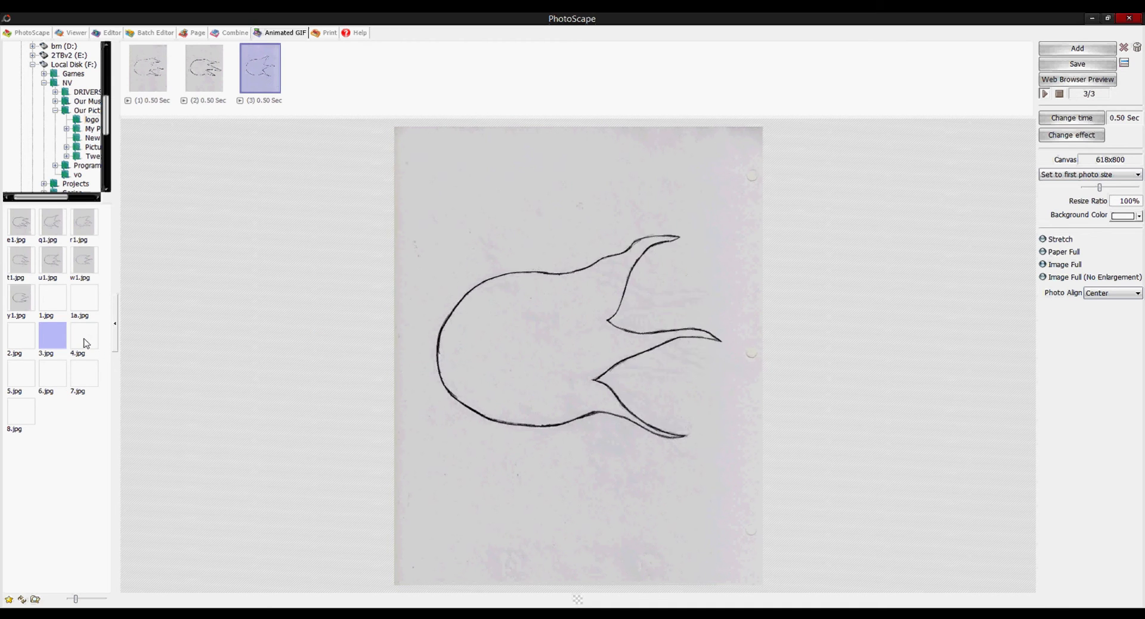
left_click_drag(85, 344, 312, 70)
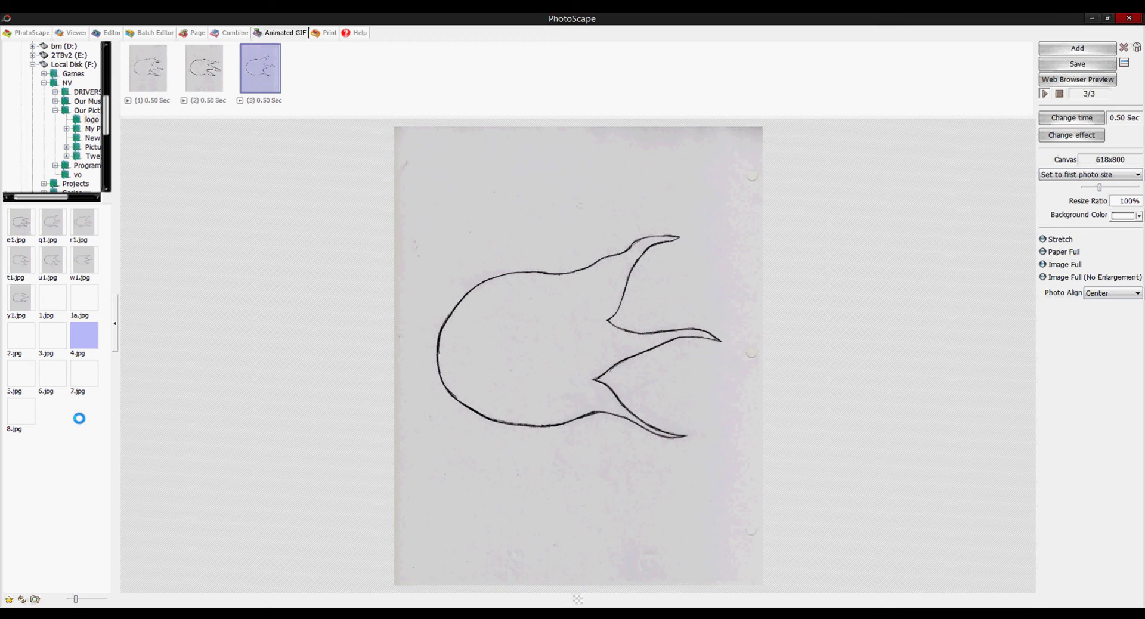
left_click_drag(82, 424, 409, 82)
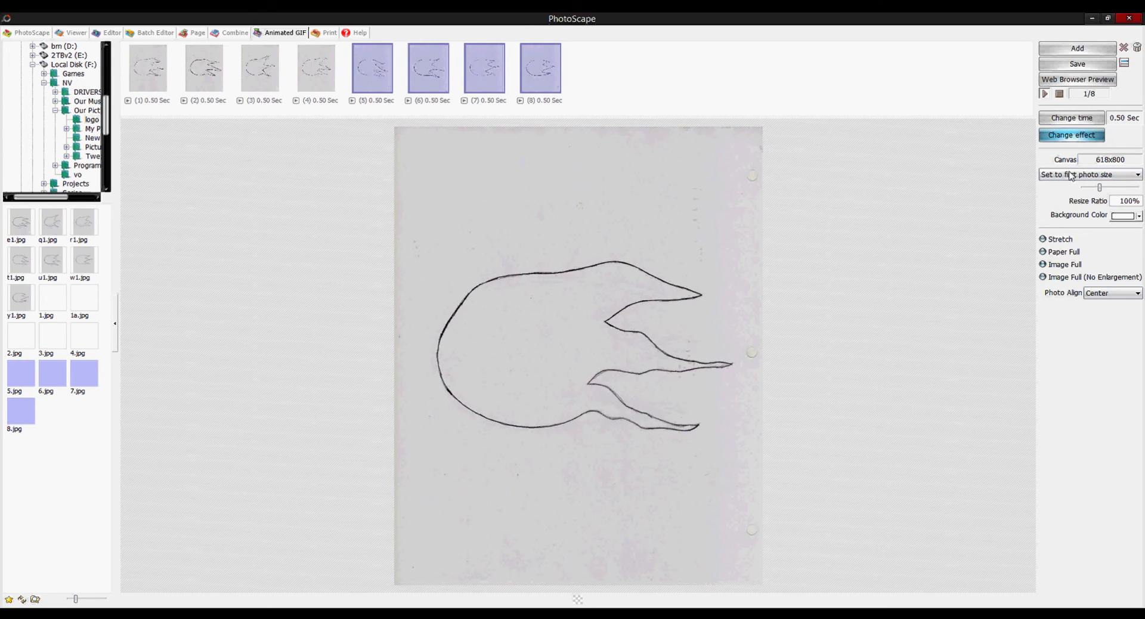
left_click(1113, 178)
left_click(1113, 180)
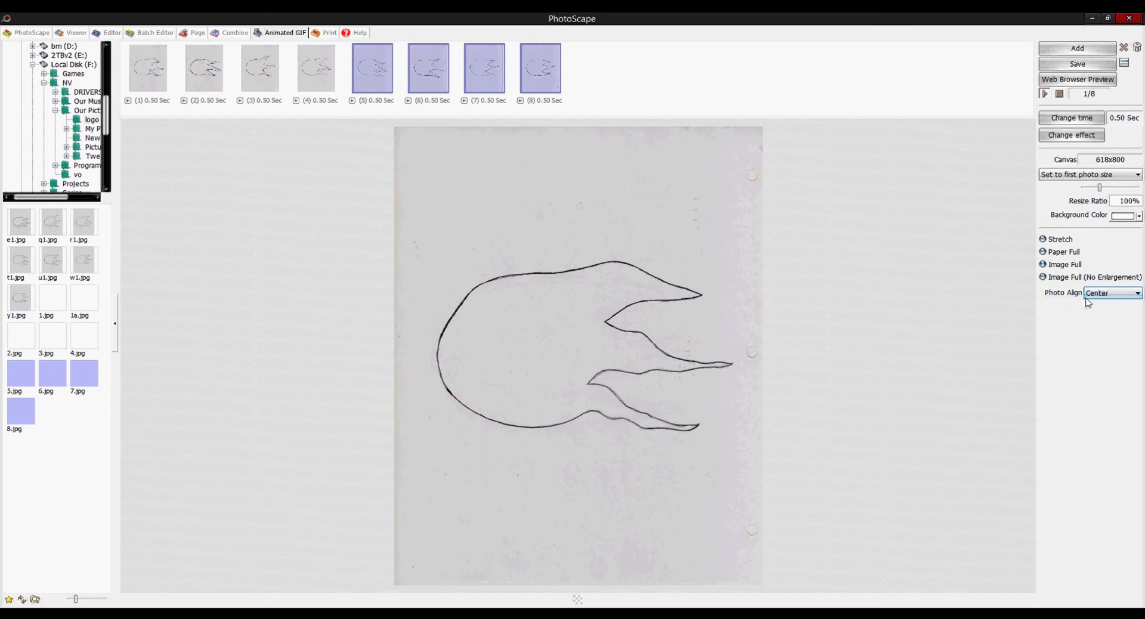
left_click(1103, 295)
left_click(1105, 299)
Step: Select all eight frames and set their display time to 20 hundredths of a second
left_click(161, 106)
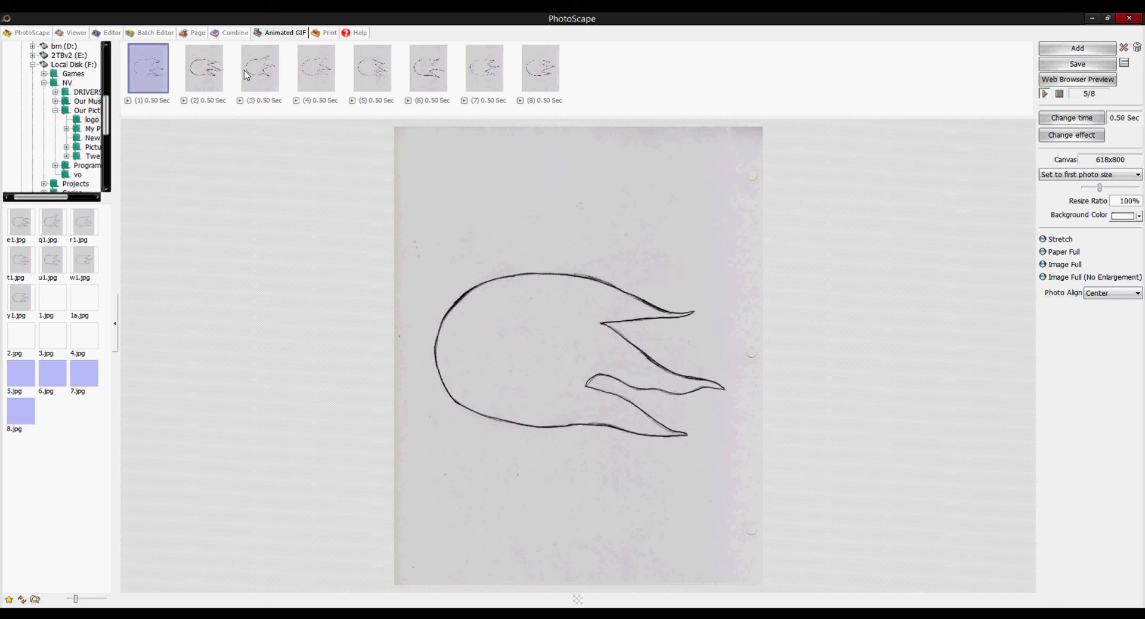
left_click(555, 82, "shift")
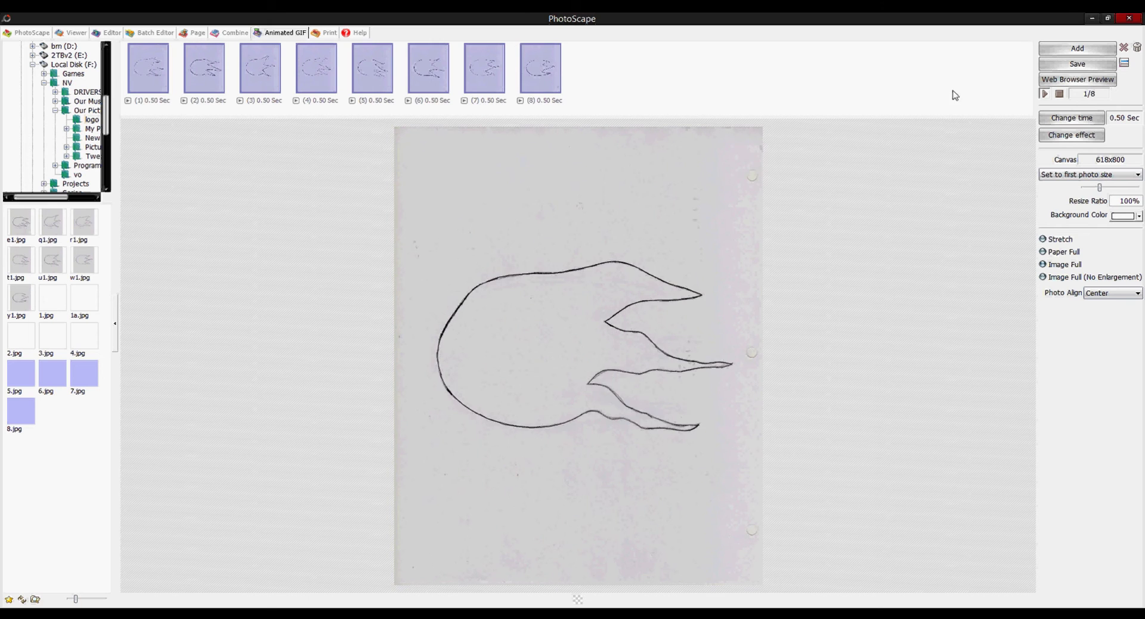
left_click(1072, 118)
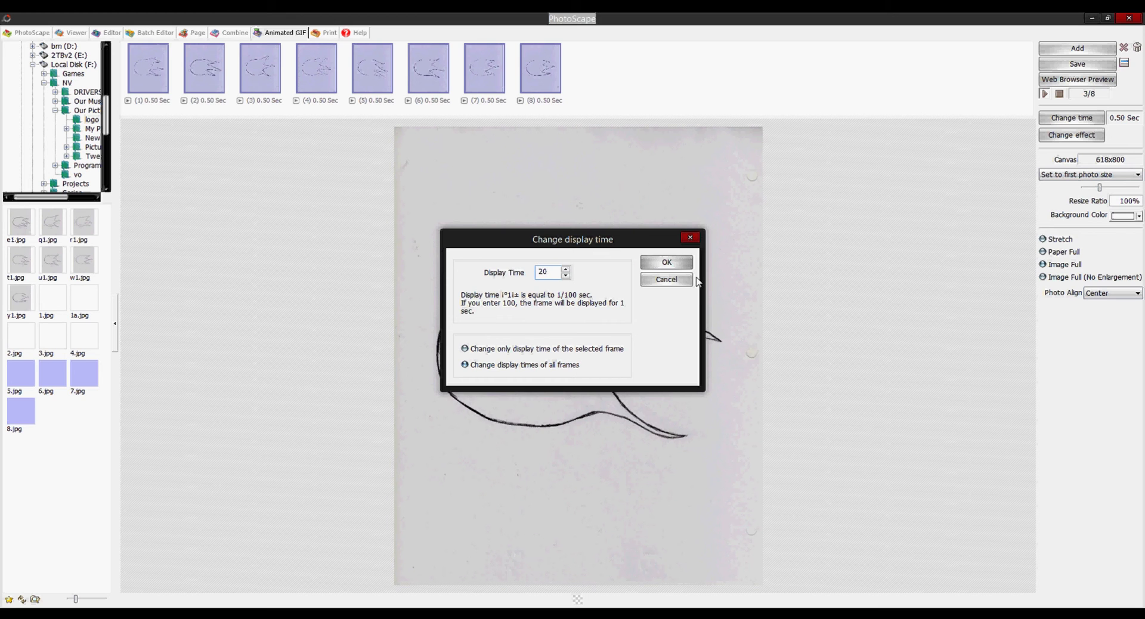
left_click(686, 263)
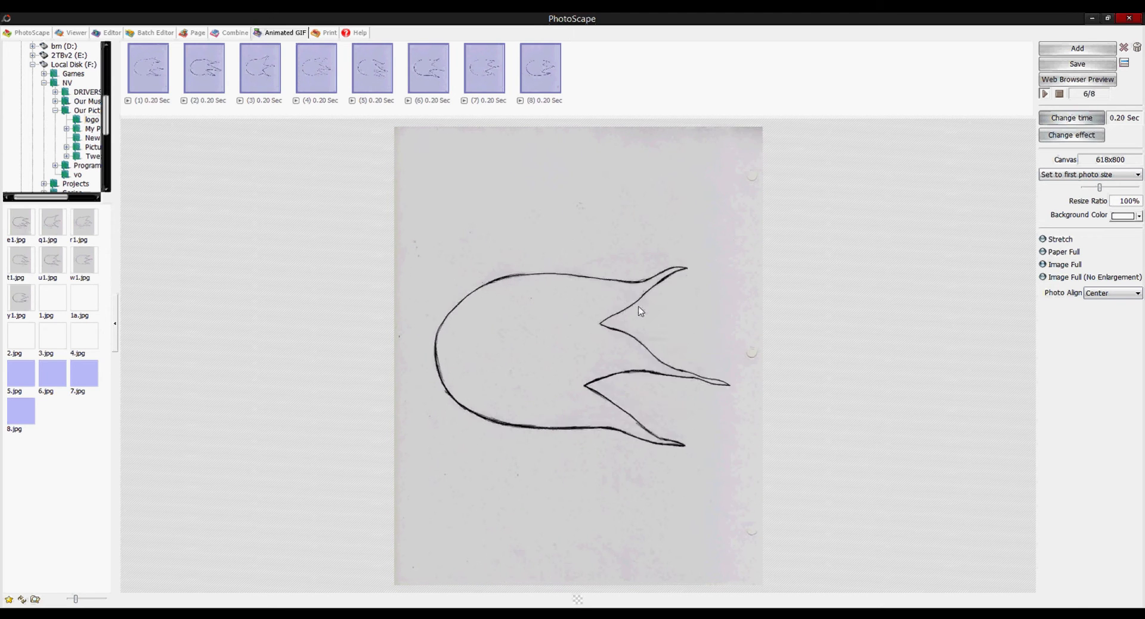
Step: Try a display time of 0 for all frames, then set it to 1 hundredth of a second
left_click(1072, 118)
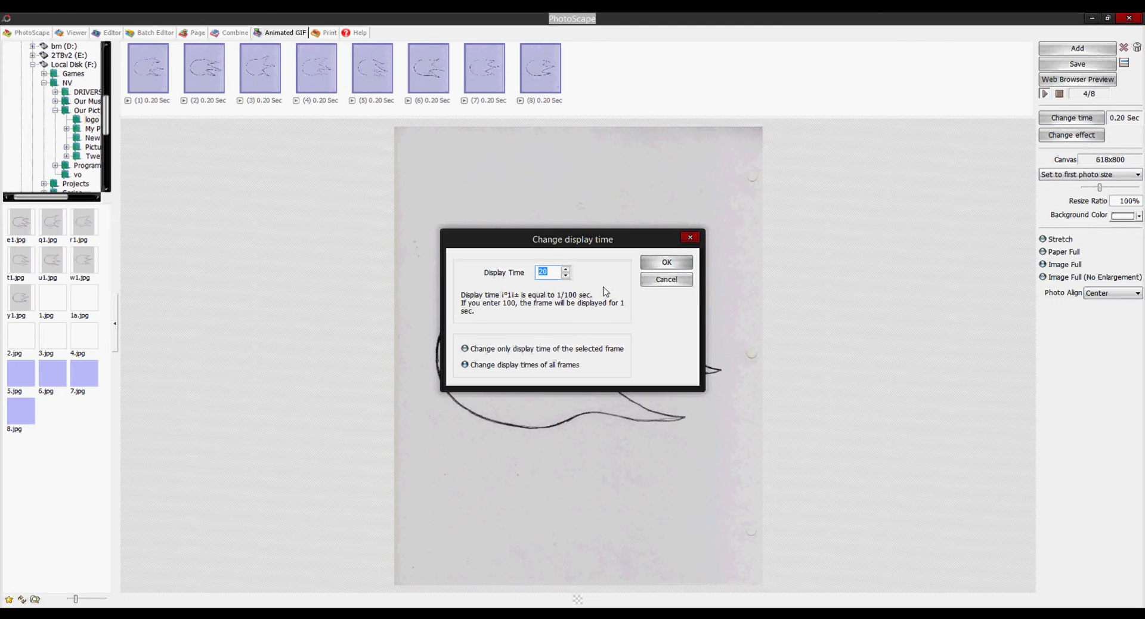
left_click(666, 264)
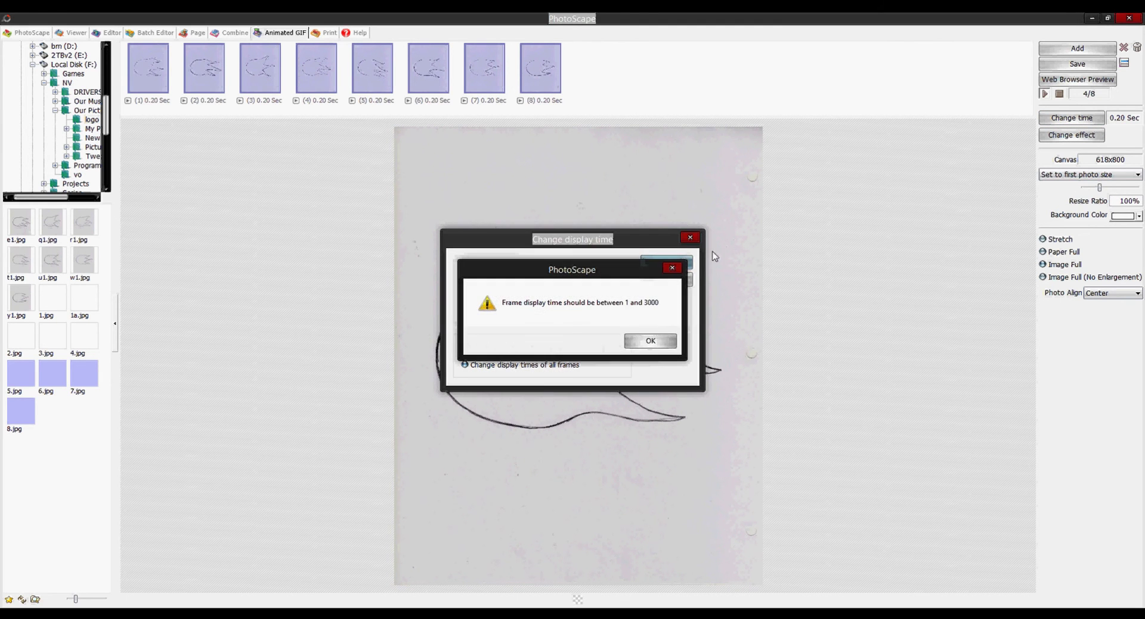
left_click(651, 342)
left_click_drag(551, 278, 492, 271)
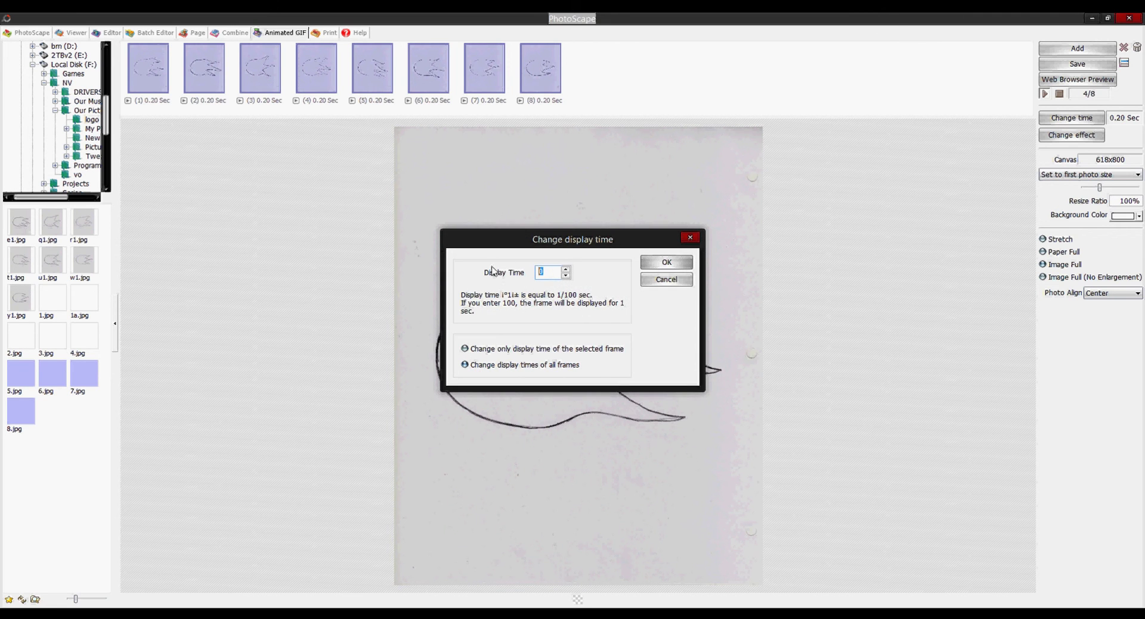
left_click(667, 262)
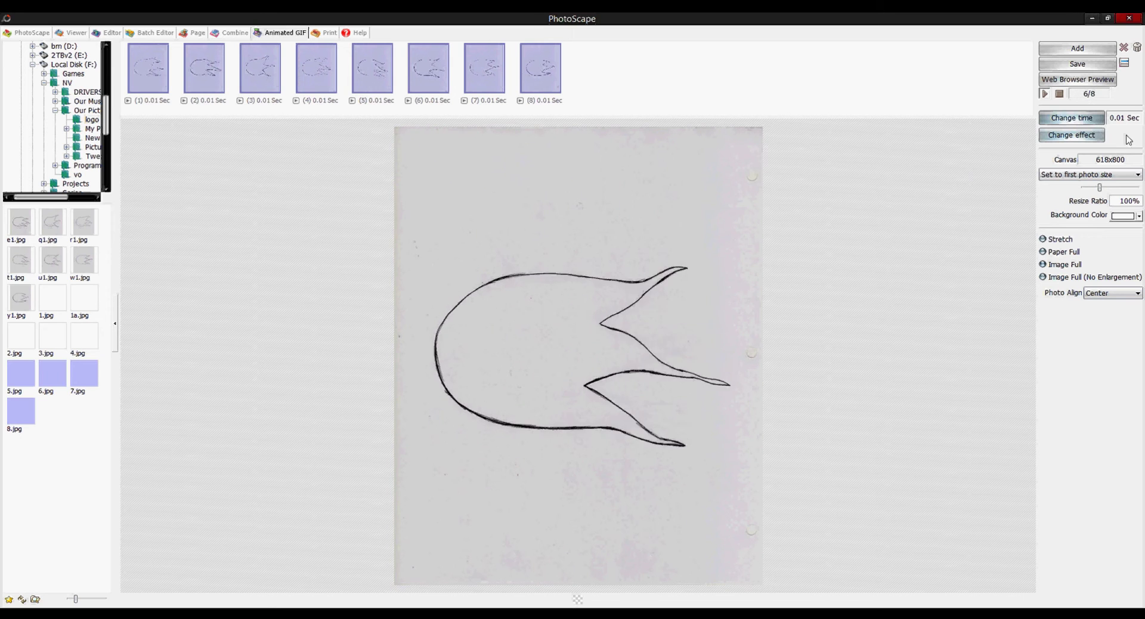
Step: Set the display time of all frames to 10 hundredths of a second
left_click(1103, 118)
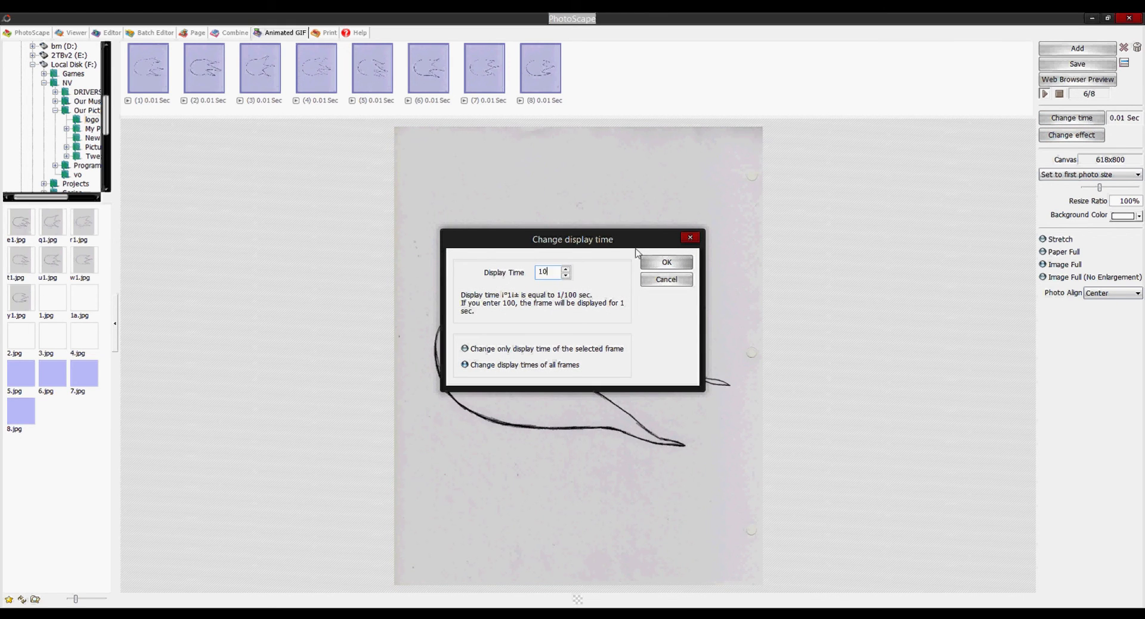
type("10")
left_click(666, 262)
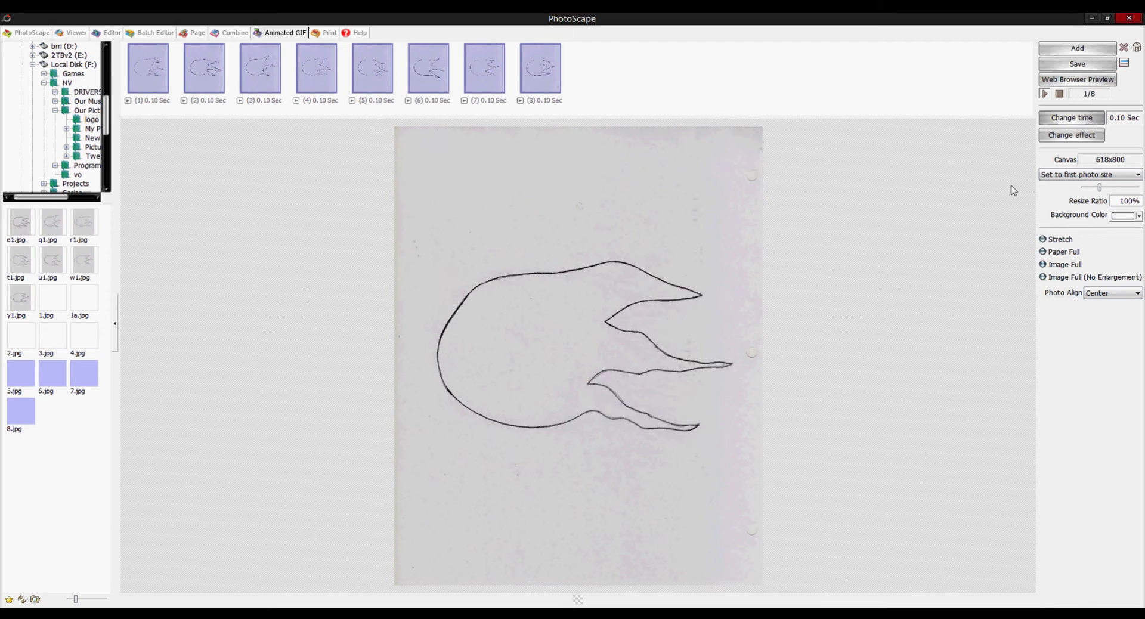
Step: Try the Slide up, Slide down, Slide to the left and Slide to the right transition effects on all frames
left_click(1095, 136)
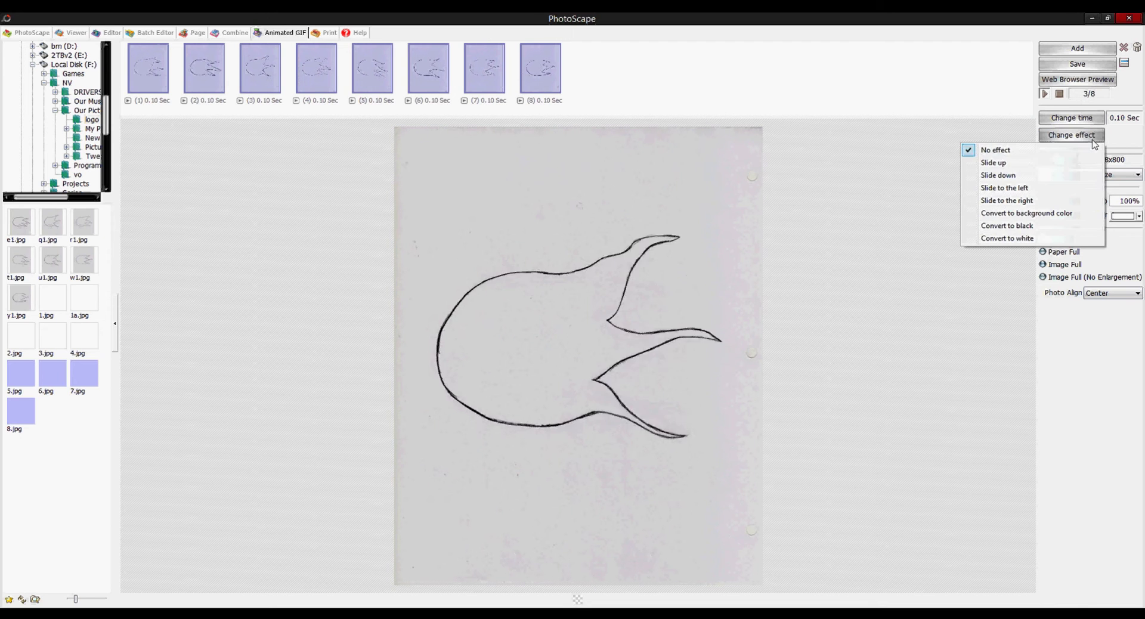
left_click(1057, 170)
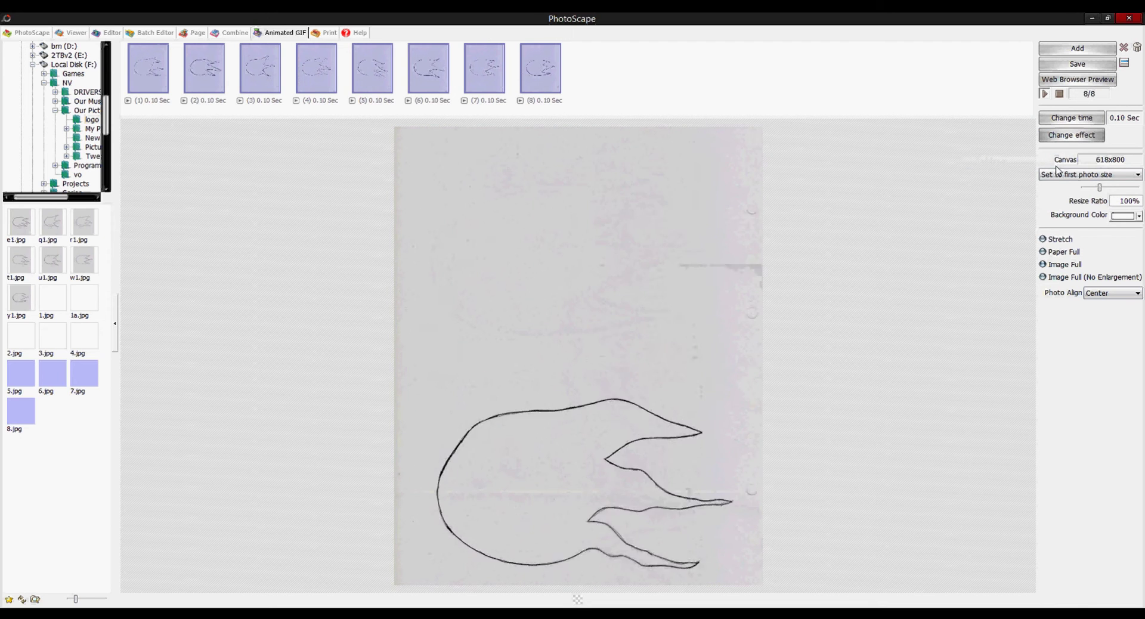
left_click(1084, 138)
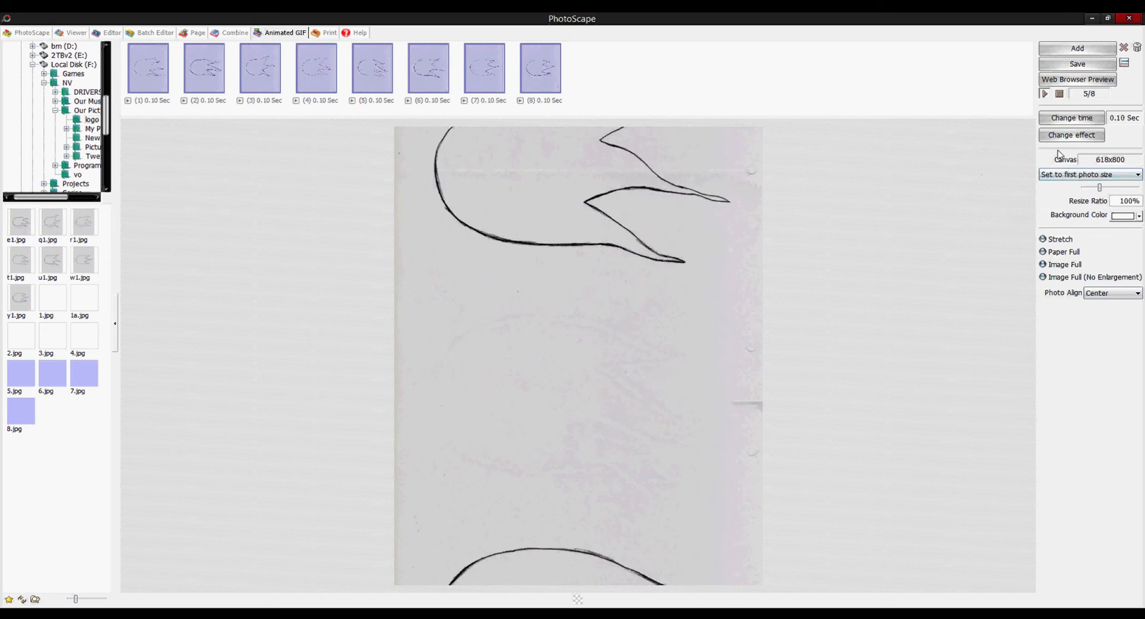
left_click(1072, 135)
left_click(1056, 187)
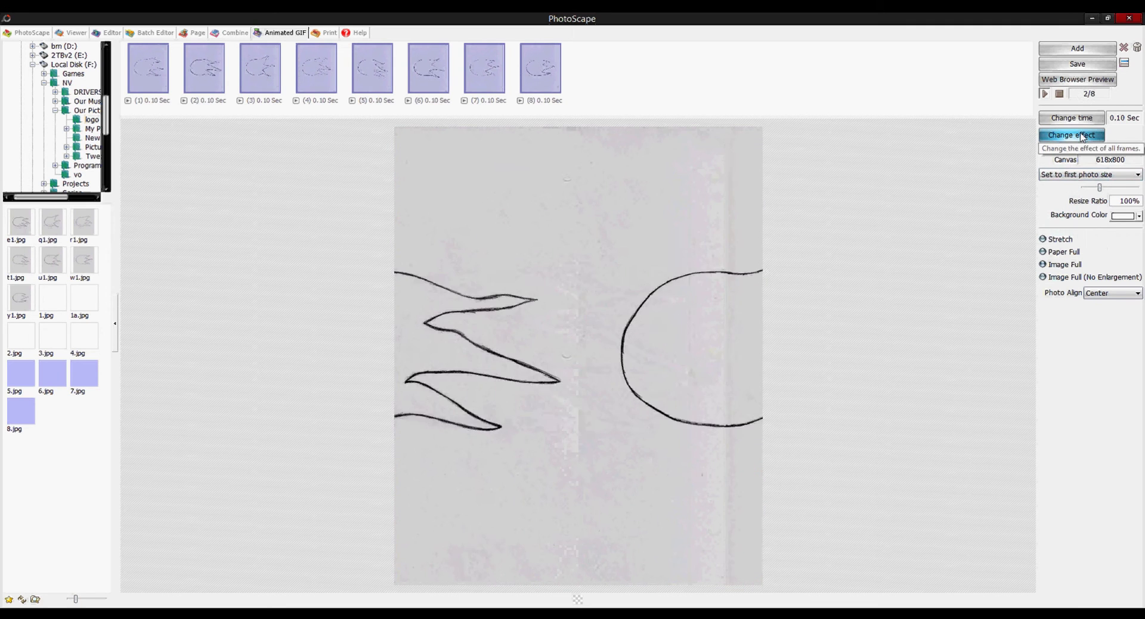
left_click(1082, 136)
left_click(1057, 204)
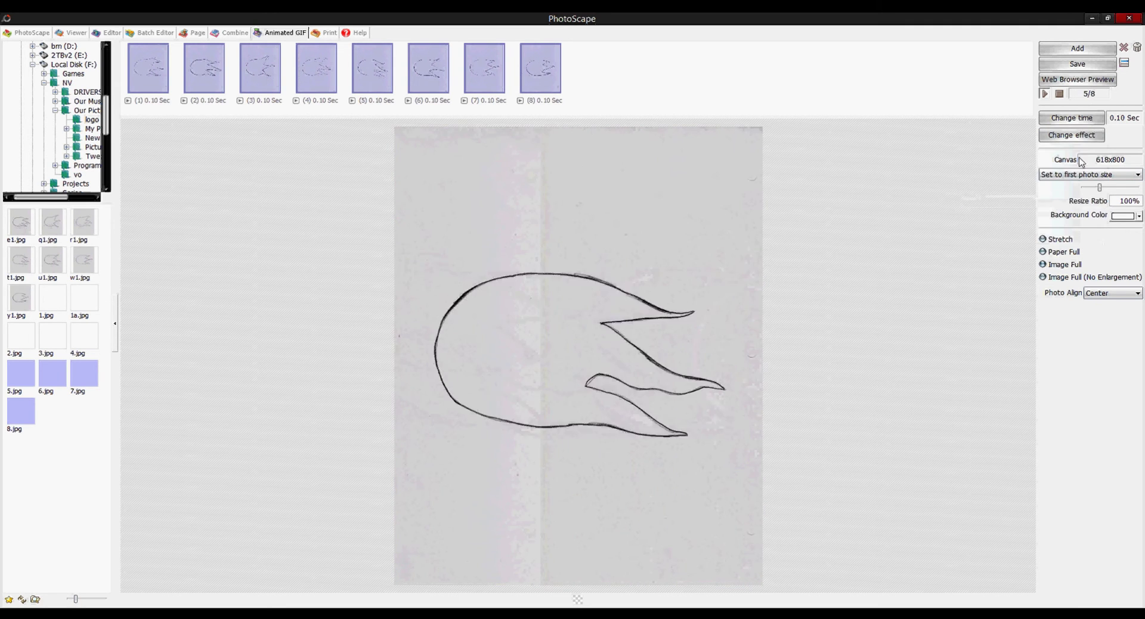
Step: Try the Convert to background color, Convert to black and Convert to white effects, and return the frames to No effect
left_click(1072, 135)
left_click(1063, 216)
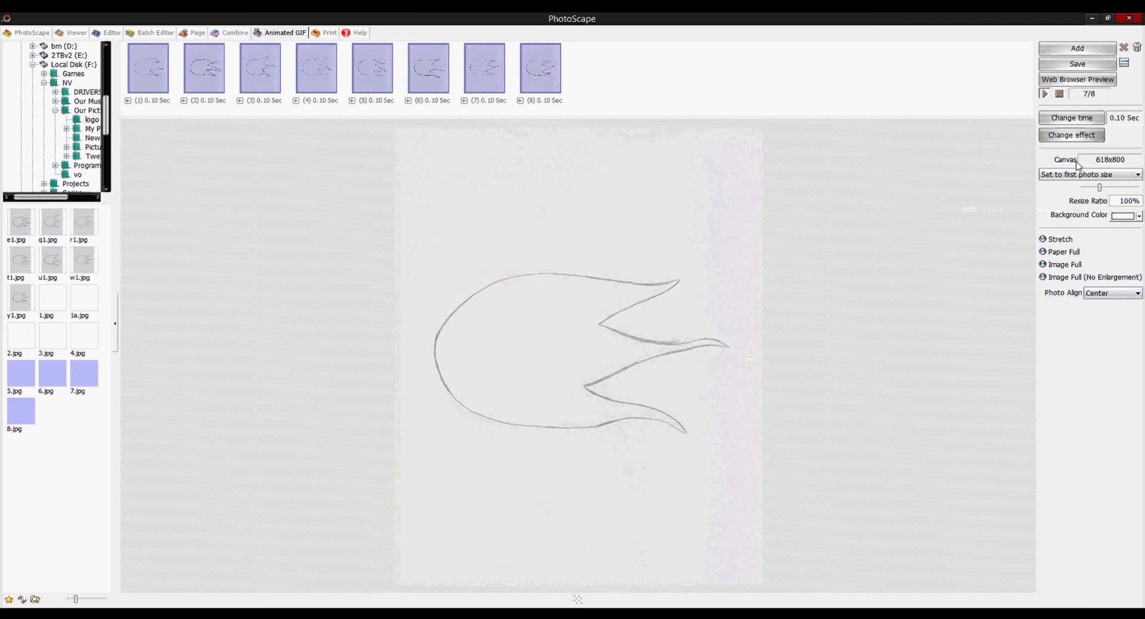
left_click(1083, 137)
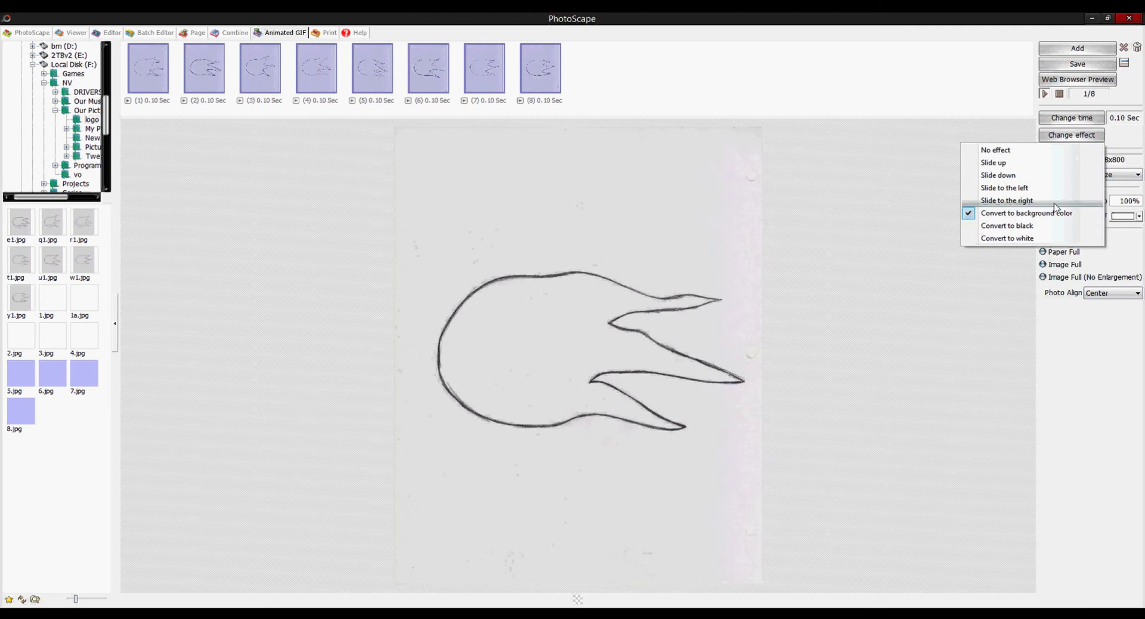
left_click(1014, 225)
left_click(1069, 137)
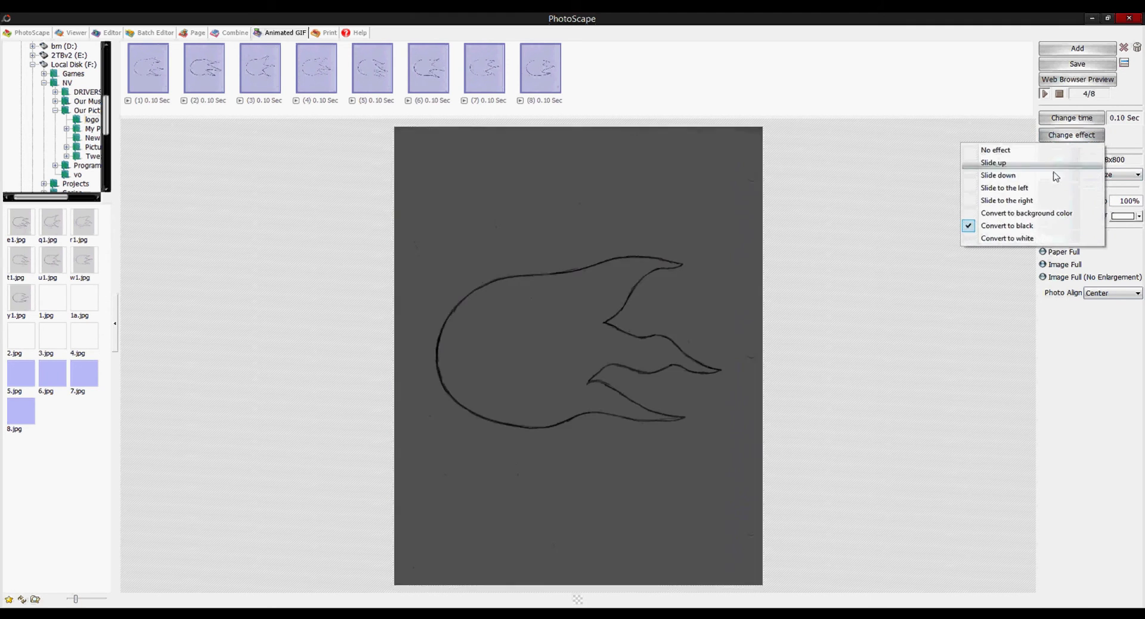
left_click(1014, 236)
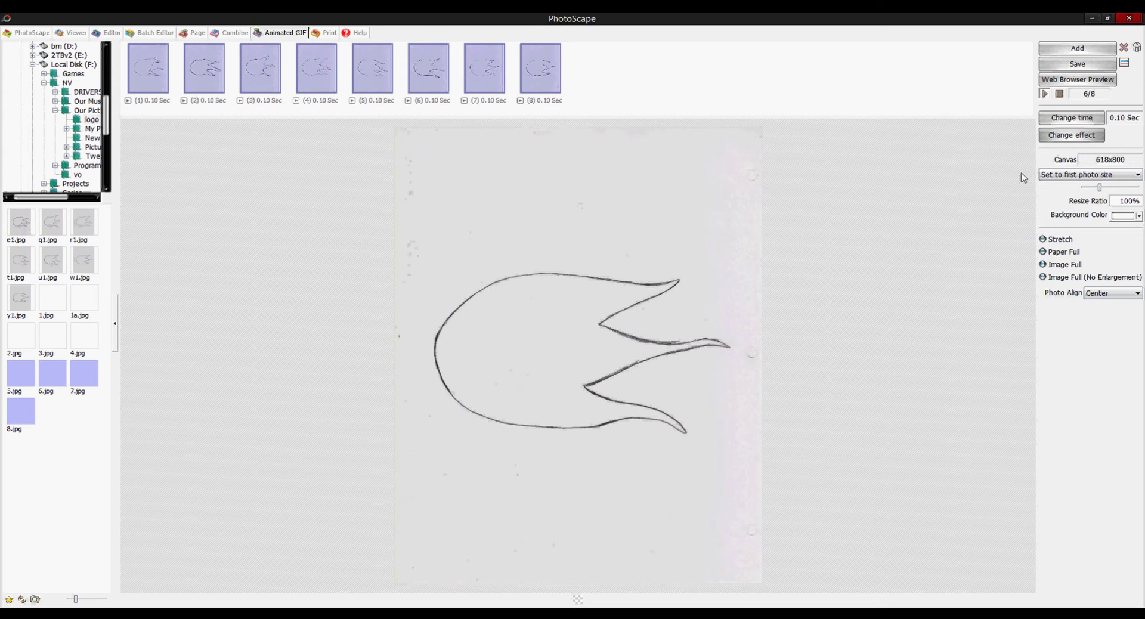
left_click(1081, 142)
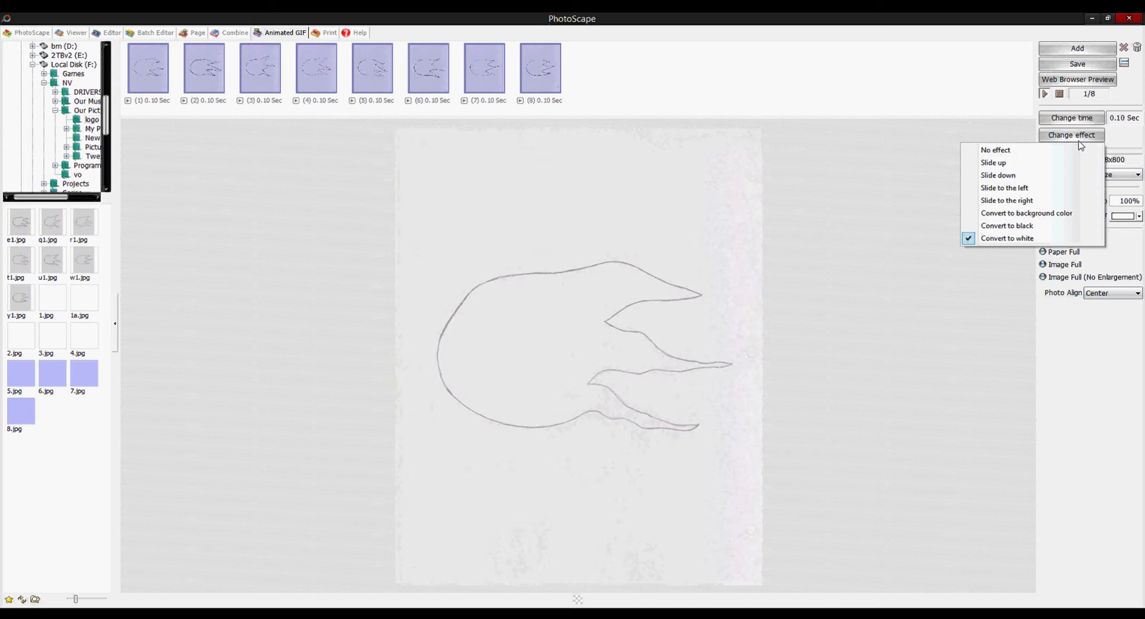
left_click(1075, 148)
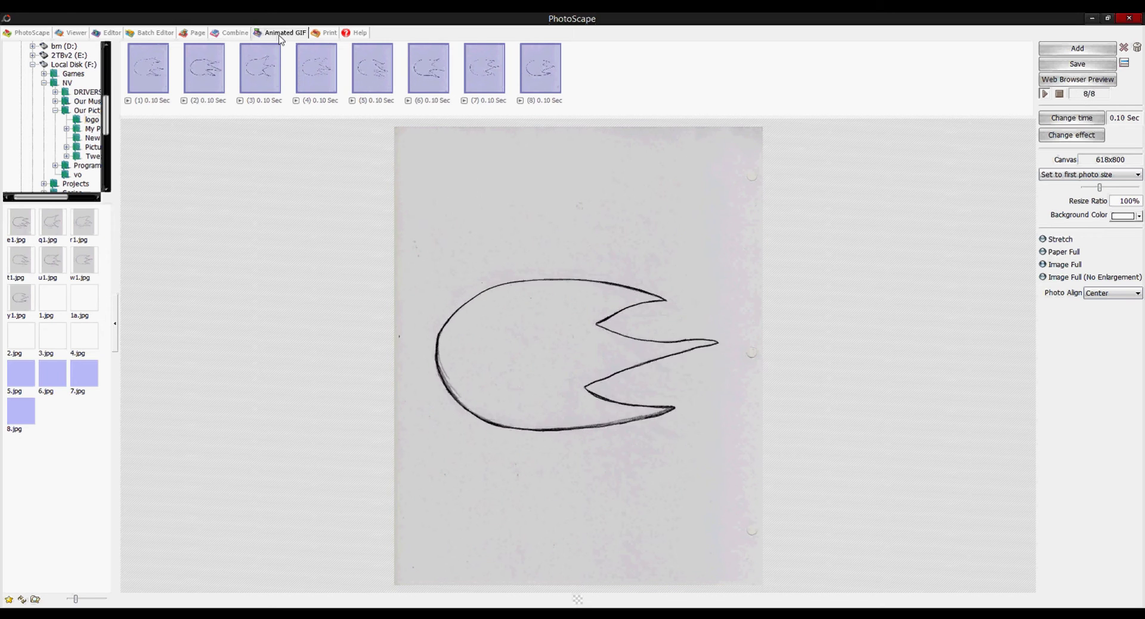
Step: Change the animation's canvas sizing to Set to small photo size
left_click(1113, 299)
left_click(1119, 298)
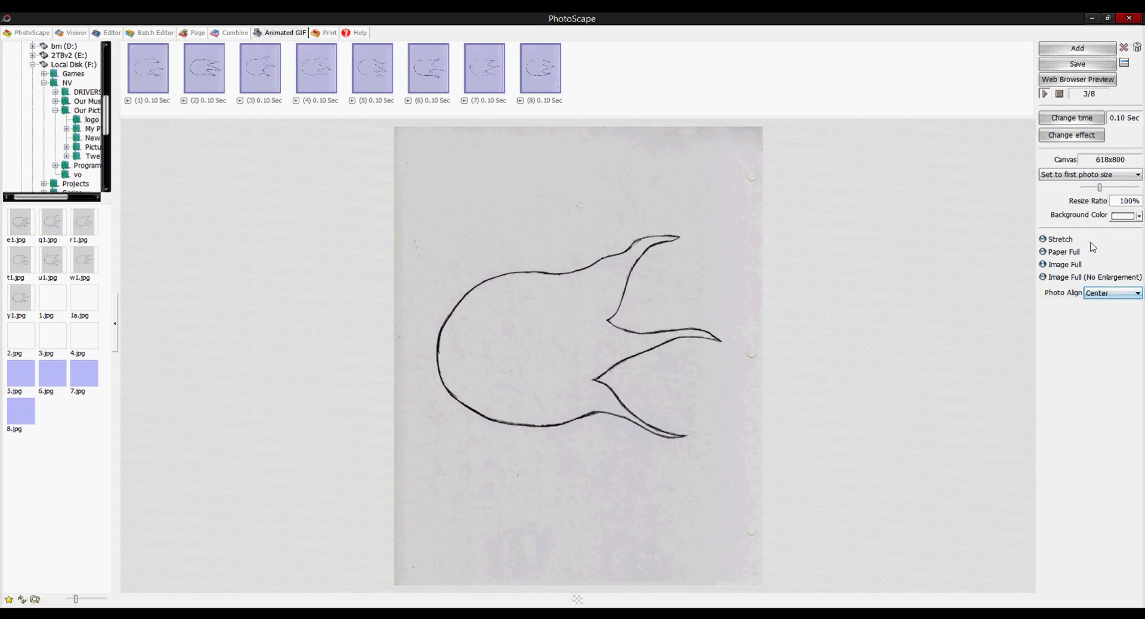
left_click(1105, 177)
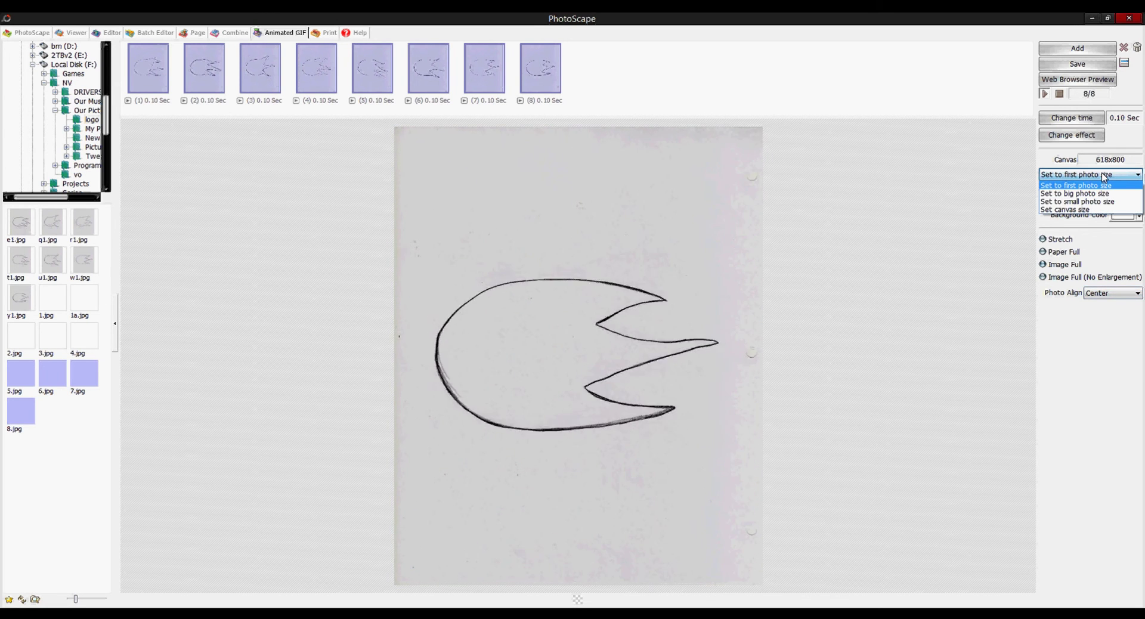
left_click(1107, 204)
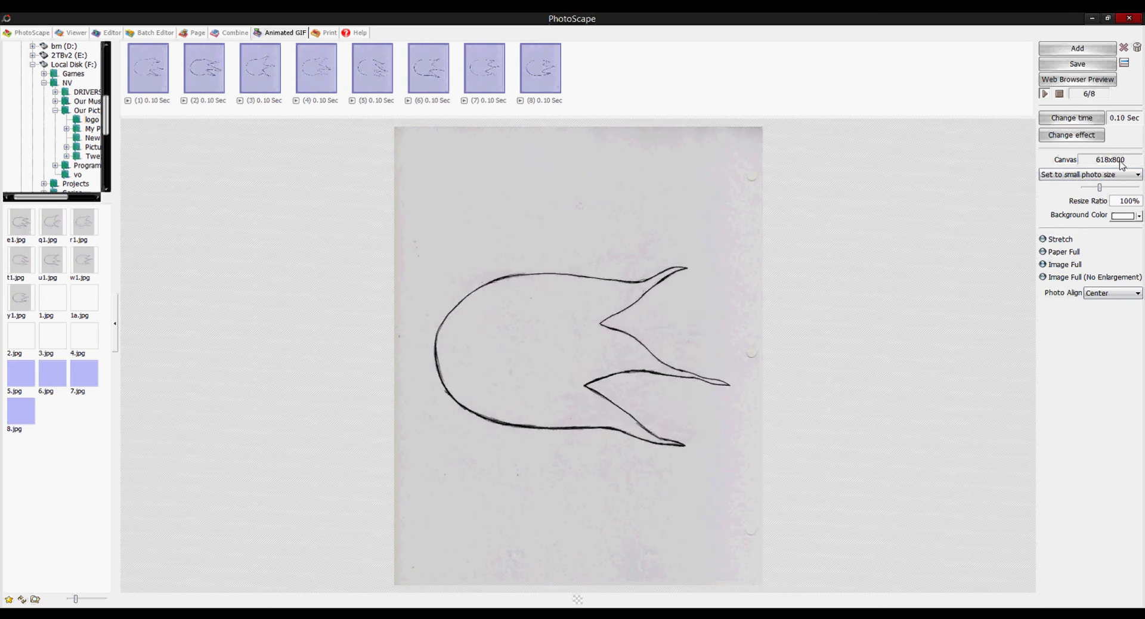
Step: Reduce the animation's resize ratio to 13%
left_click_drag(1099, 188, 1085, 189)
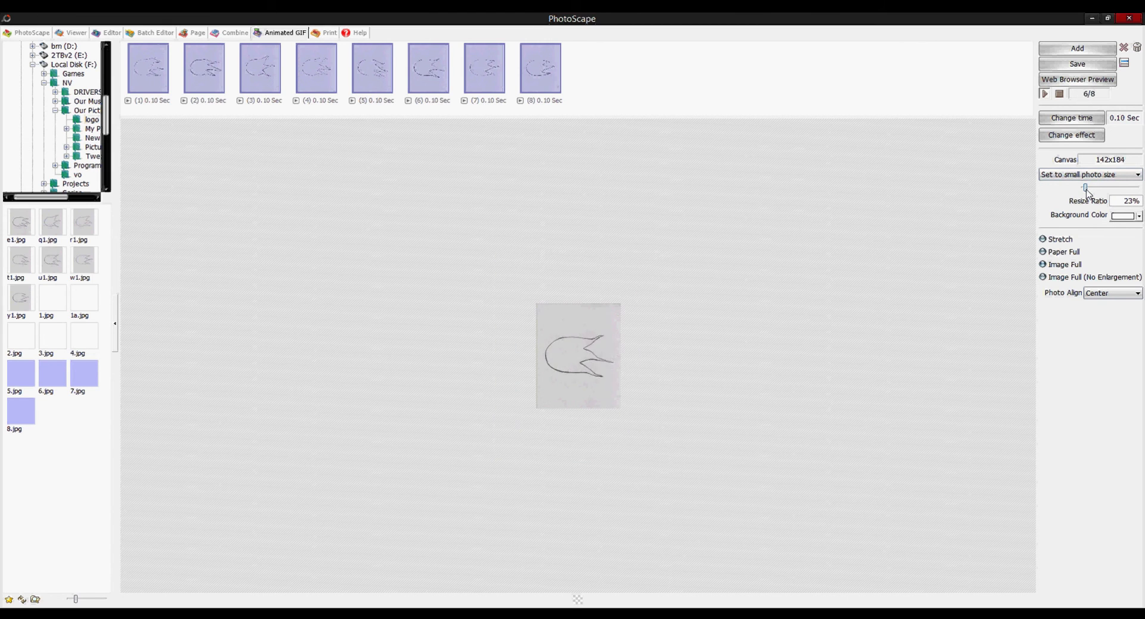
left_click_drag(1087, 190, 1086, 189)
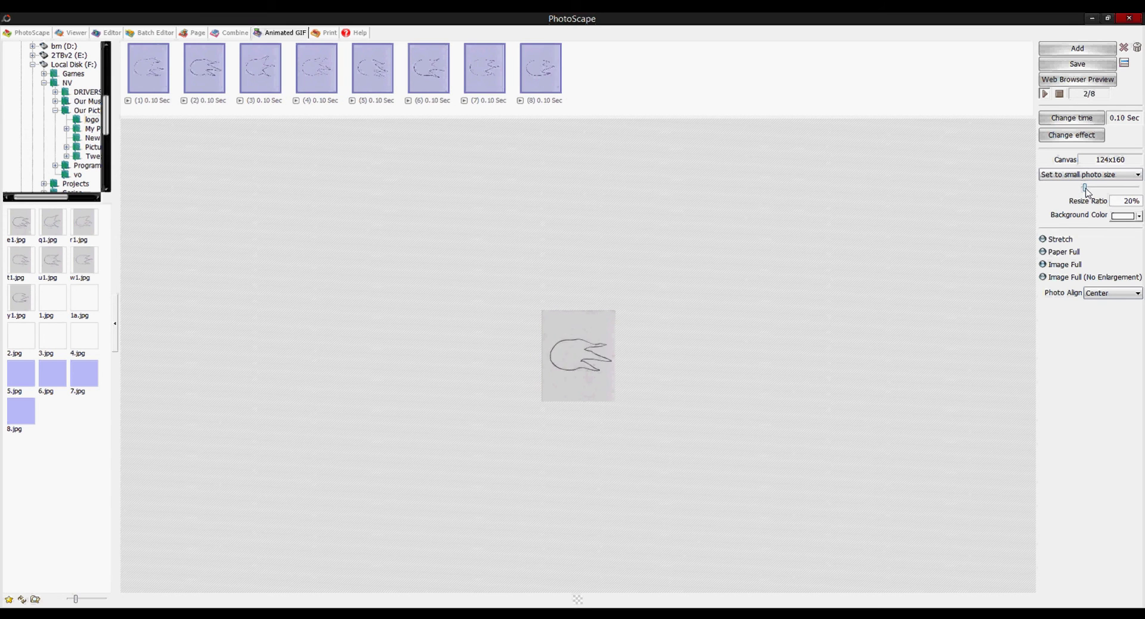
left_click_drag(1087, 189, 1085, 190)
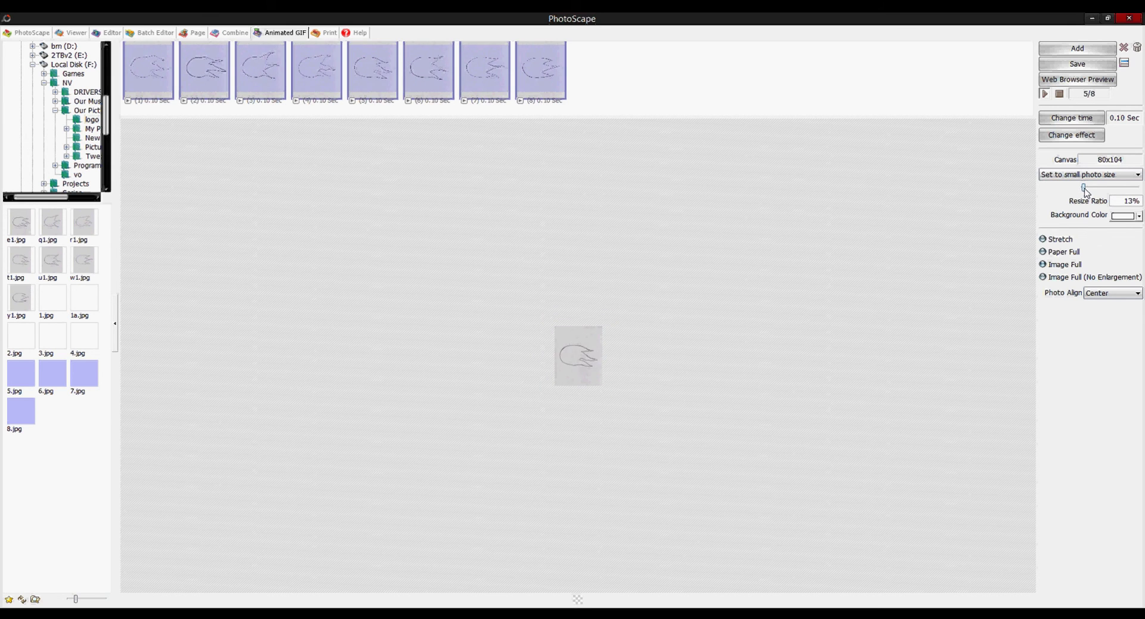
Step: Set the resize ratio to 23% and open the animation's web browser preview, dismissing the Internet Explorer setup prompt
left_click_drag(1086, 189, 1086, 189)
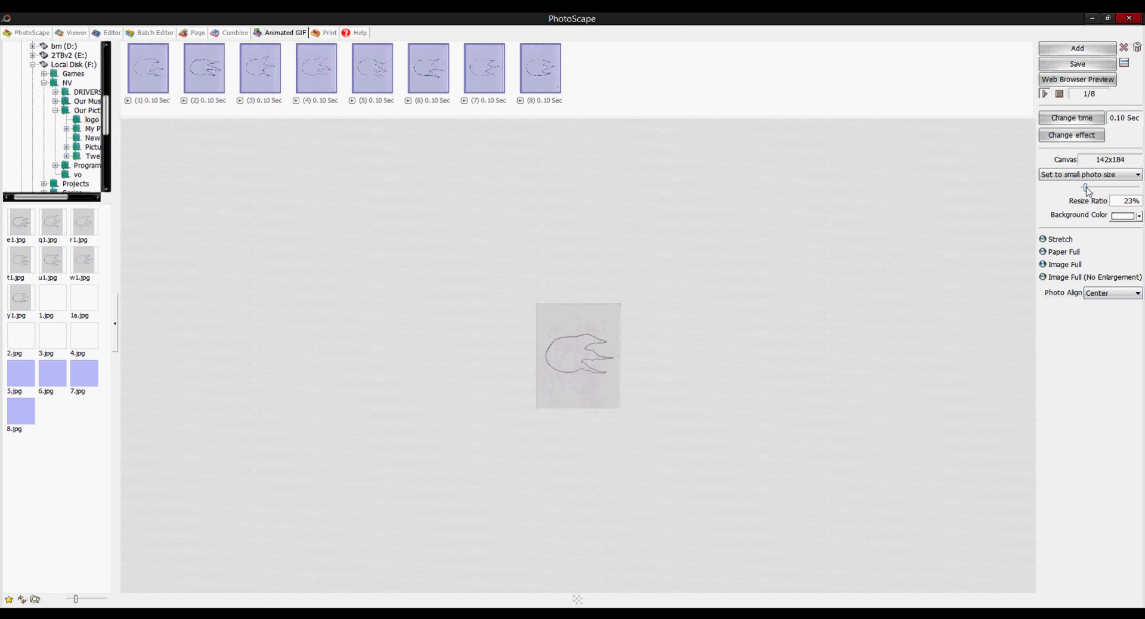
left_click(1091, 83)
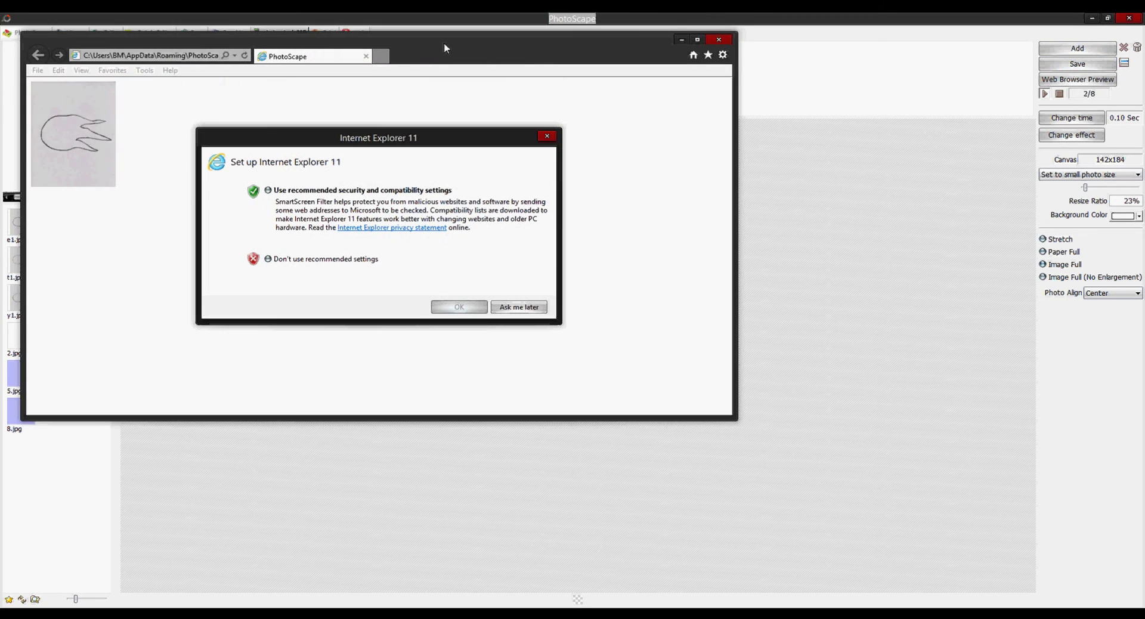
left_click(285, 261)
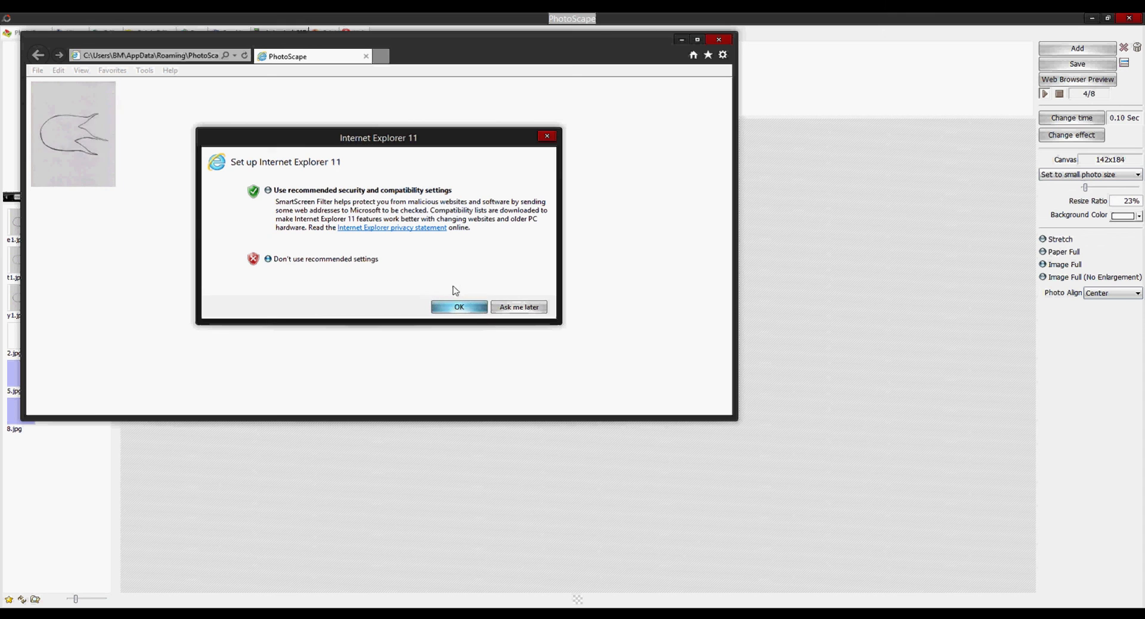
left_click(518, 306)
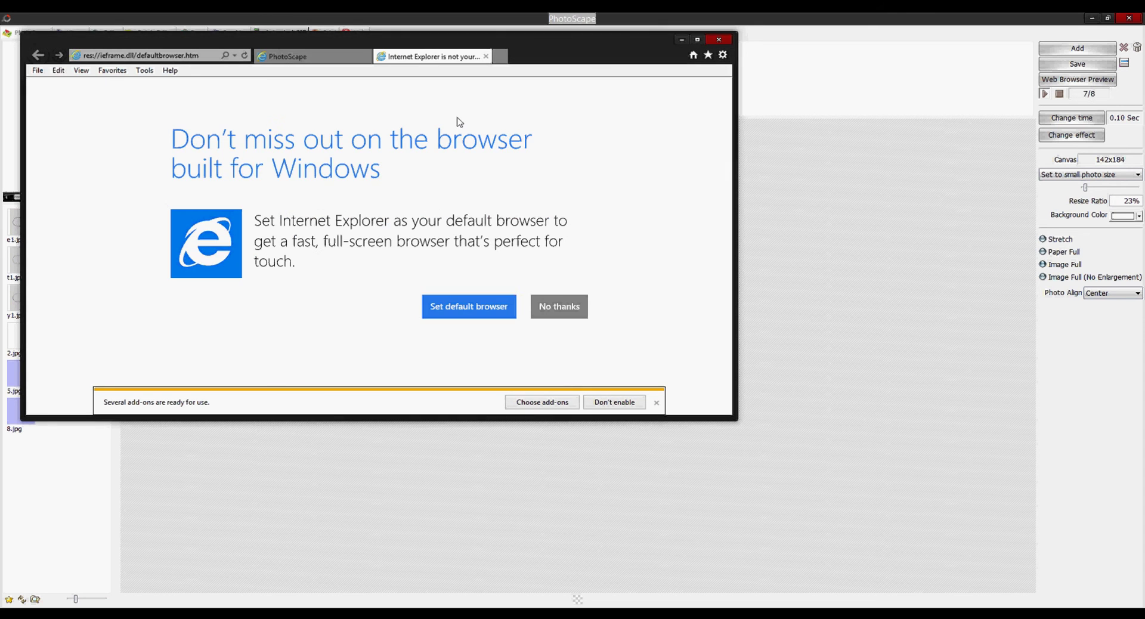
Step: Examine the animation in the browser's PhotoScape tab, and close the browser with all its tabs
left_click_drag(483, 43, 667, 83)
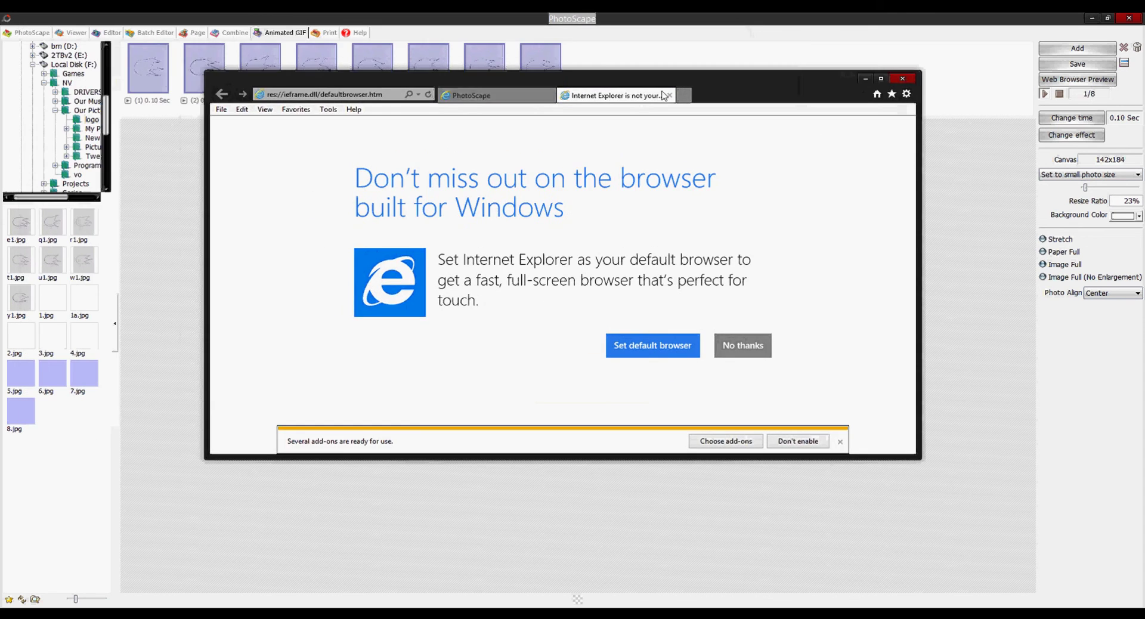
left_click(529, 95)
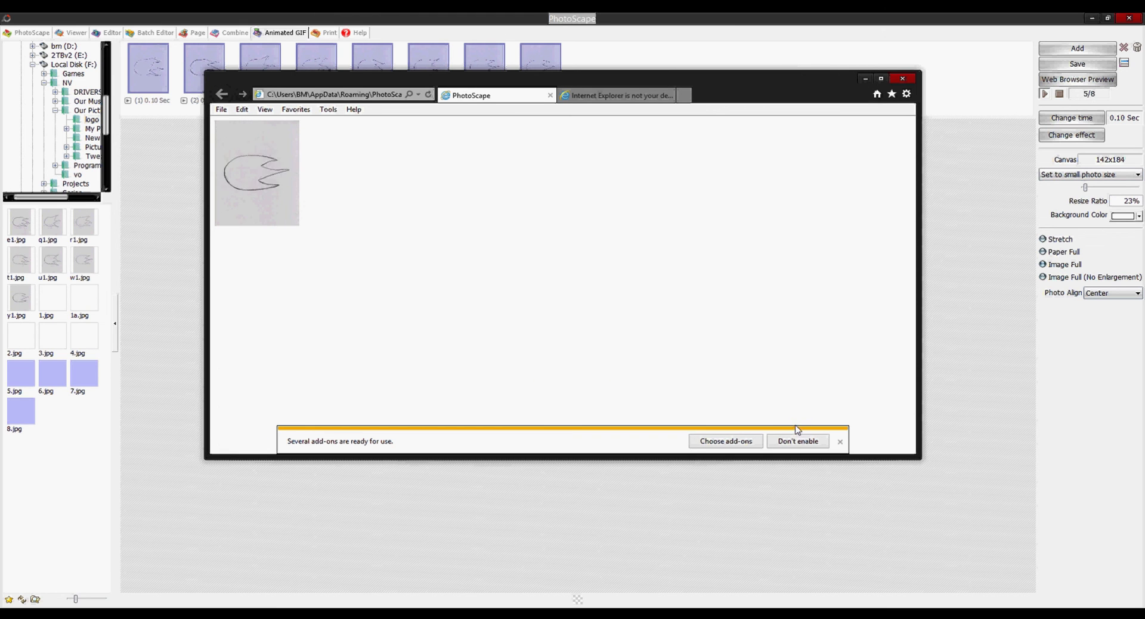
left_click(903, 81)
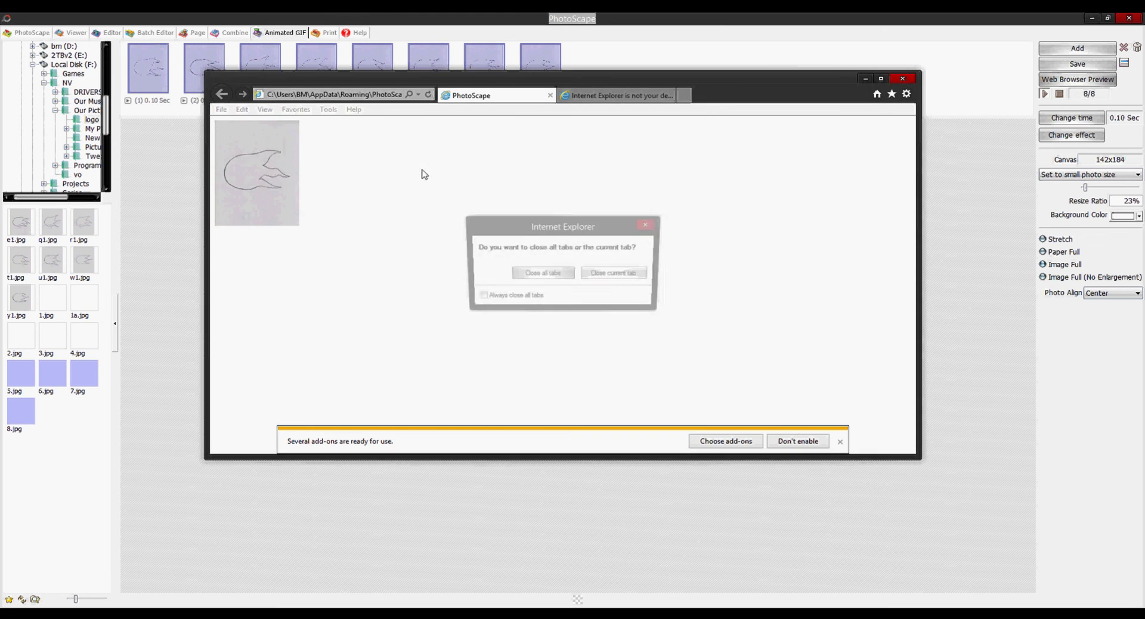
left_click(561, 275)
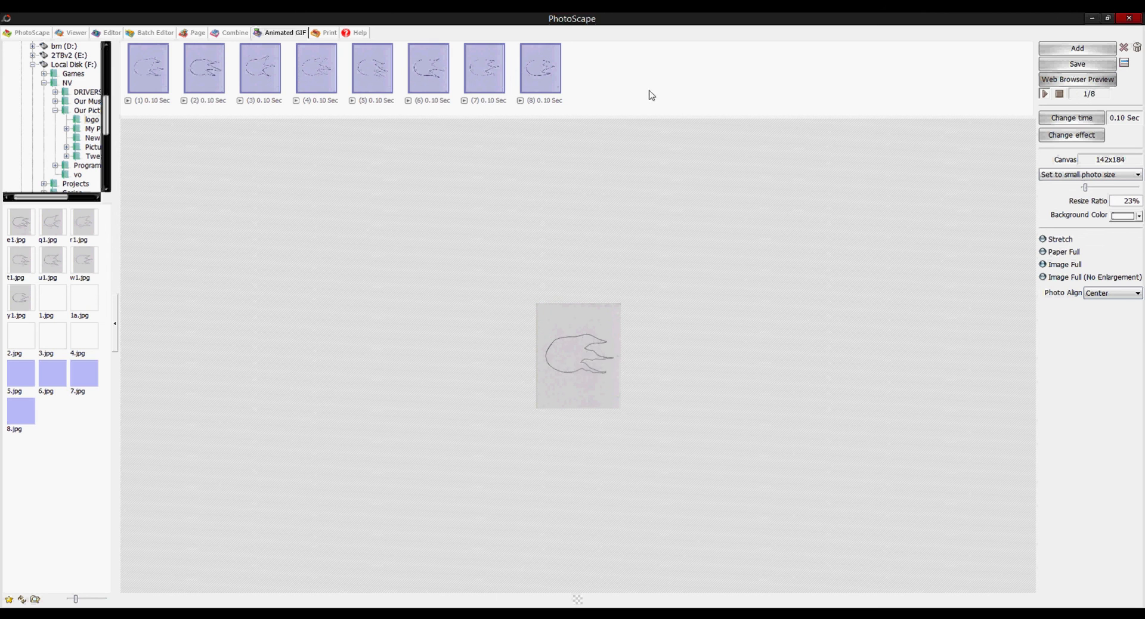
Step: Try rotating all eight frames clockwise, and rotate them back counterclockwise
left_click_drag(675, 61, 149, 73)
right_click(148, 72)
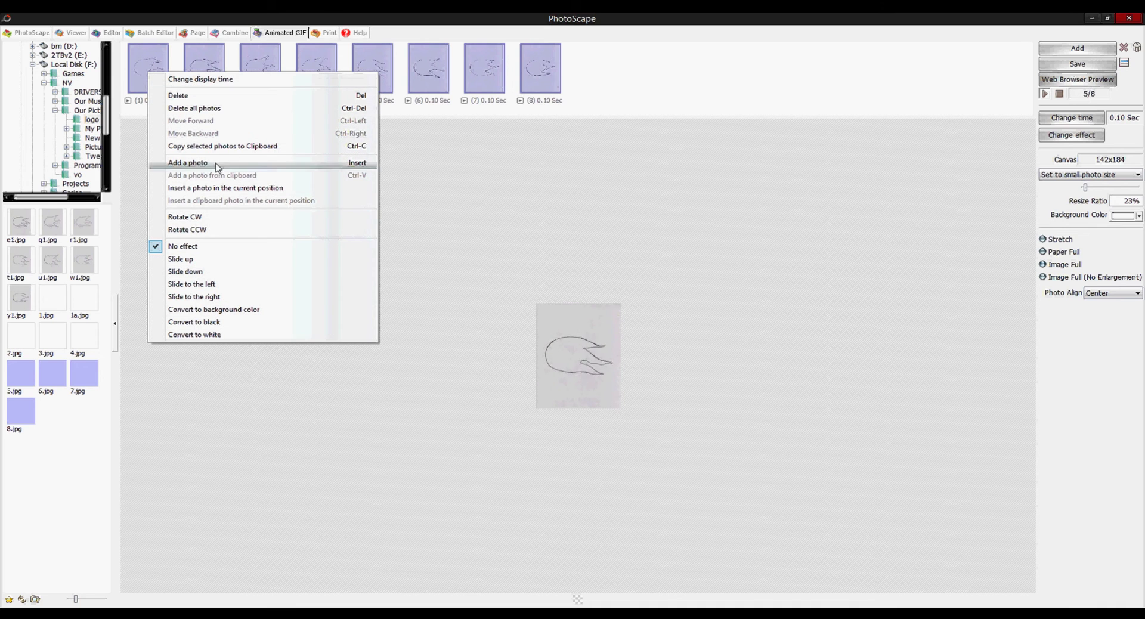
left_click(234, 218)
right_click(497, 57)
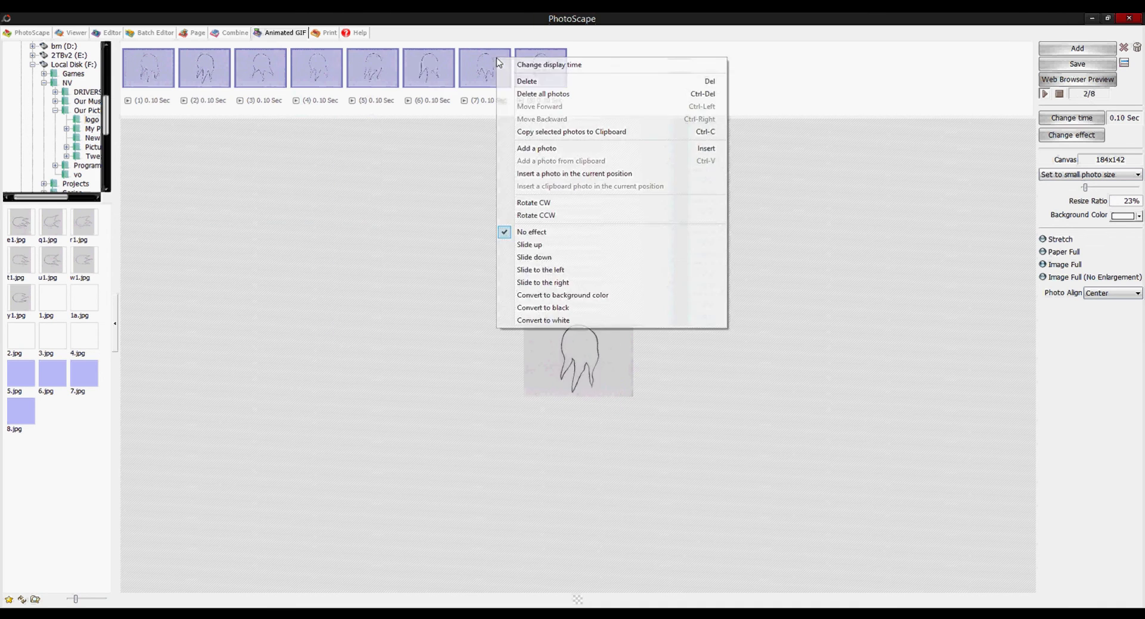
left_click(540, 215)
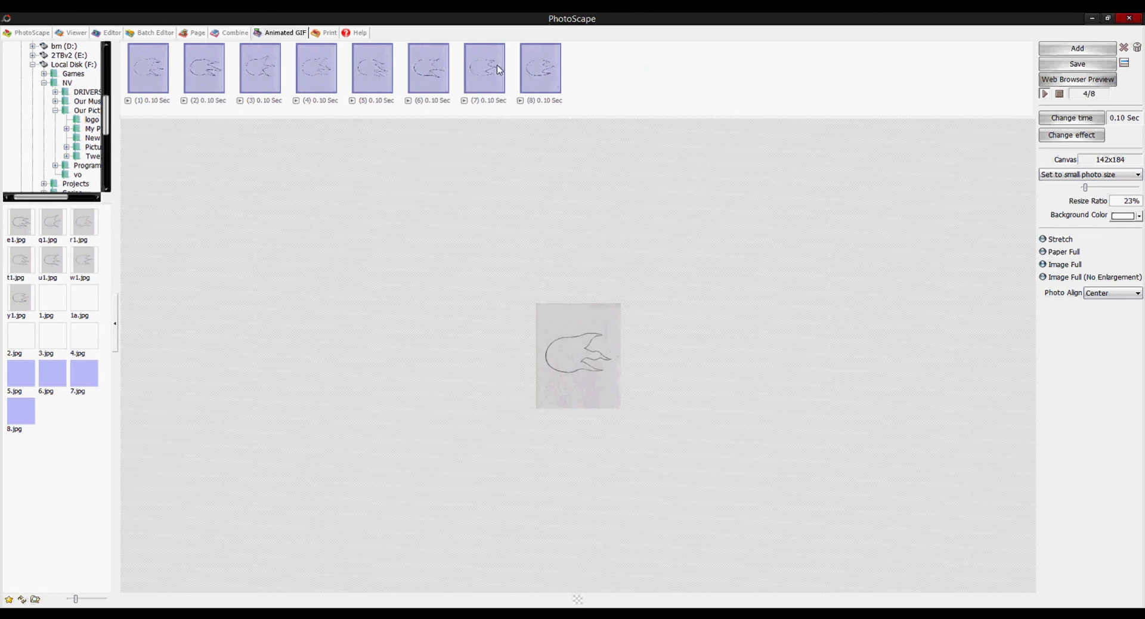
Step: Rotate all eight frames counterclockwise so the flames point upward, and deselect the frames
right_click(495, 63)
left_click(554, 221)
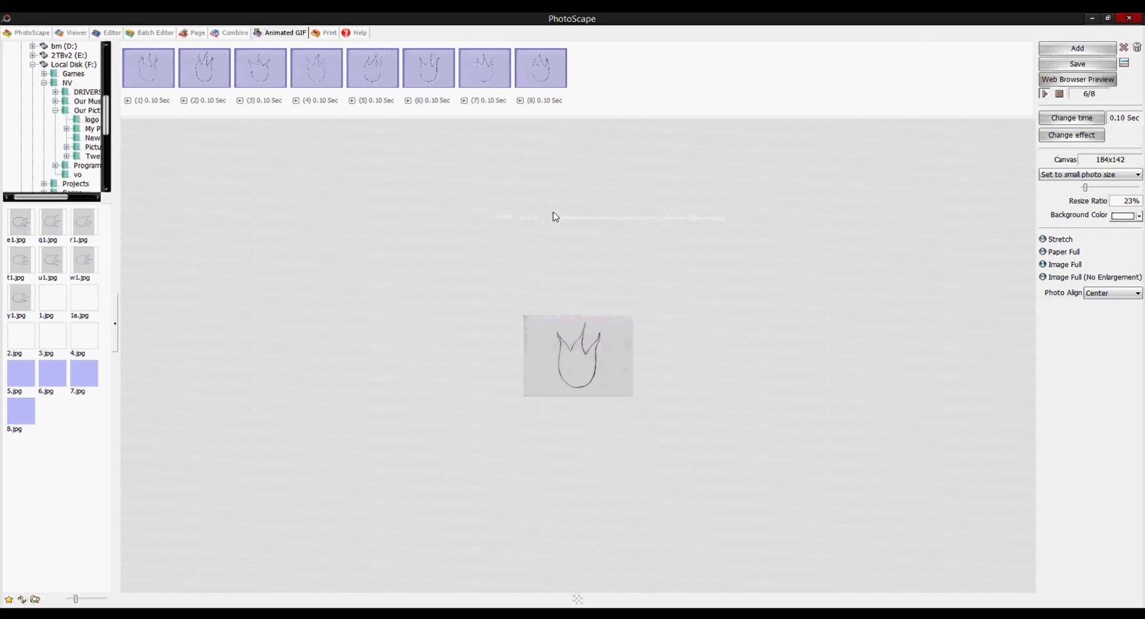
right_click(524, 76)
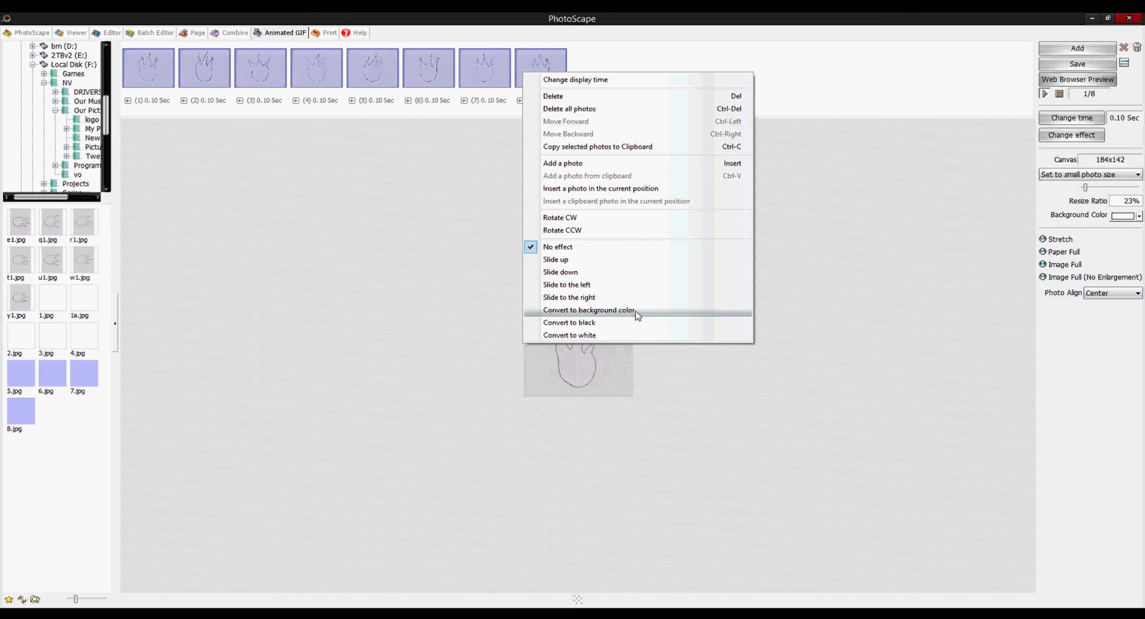
left_click(797, 69)
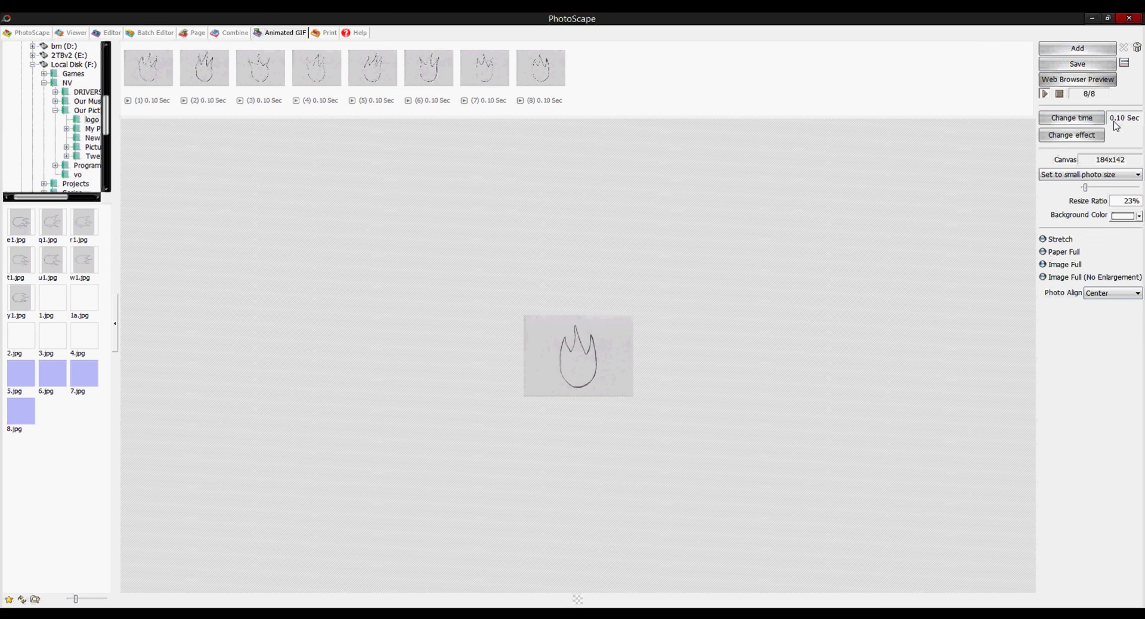
Step: Save the animation to the Desktop as a GIF named firelogog
left_click(1095, 67)
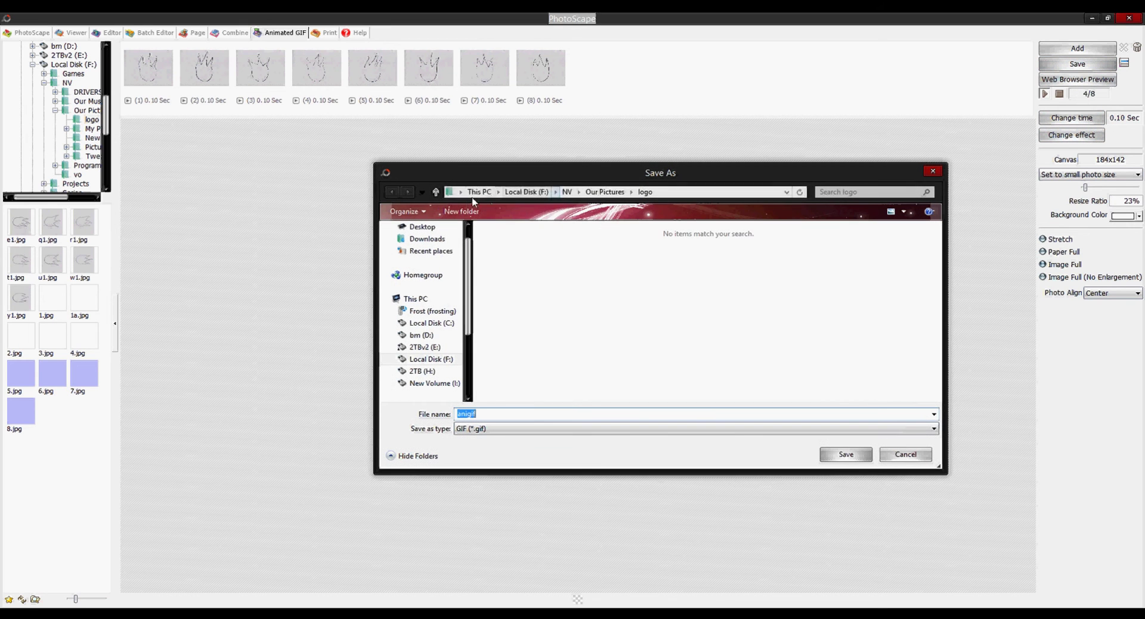
left_click(423, 227)
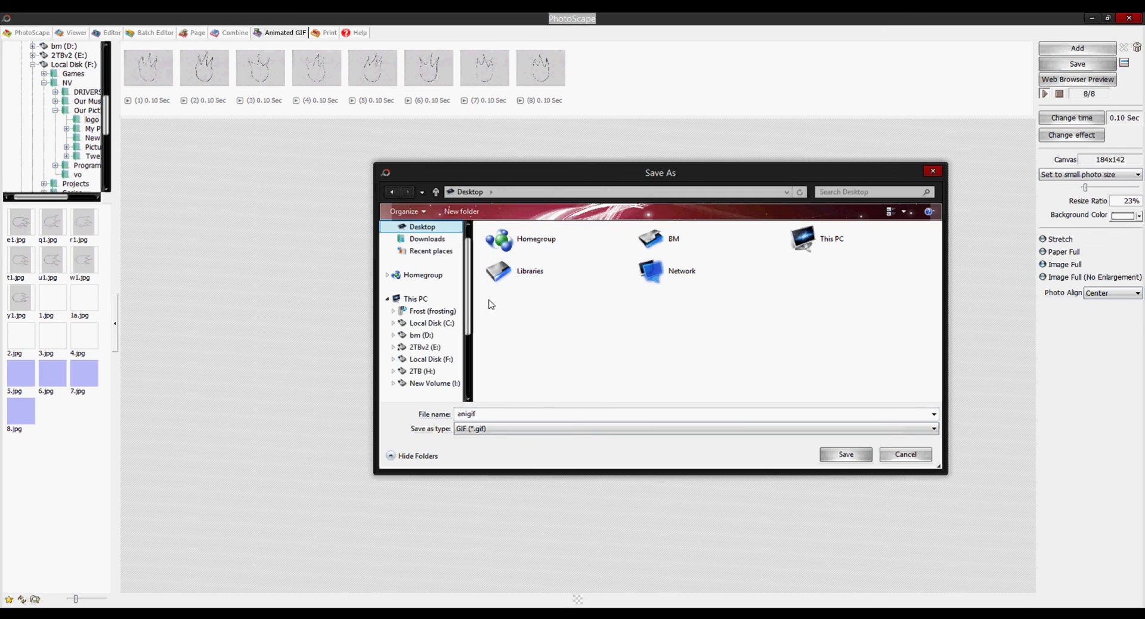
left_click(505, 414)
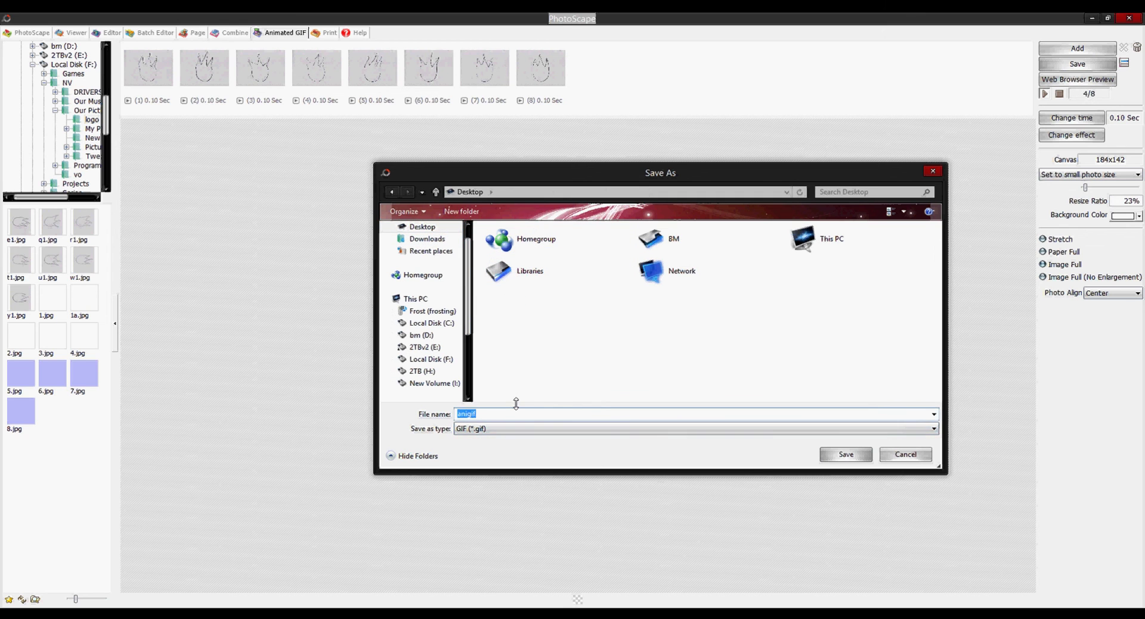
type("firelogo")
left_click(467, 429)
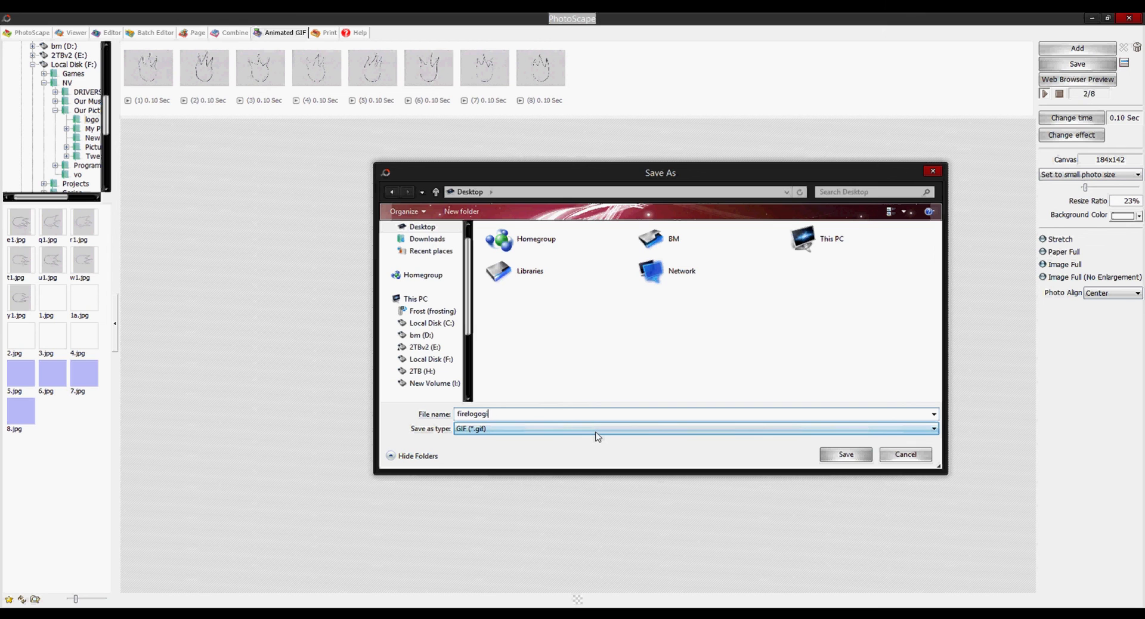
type("g")
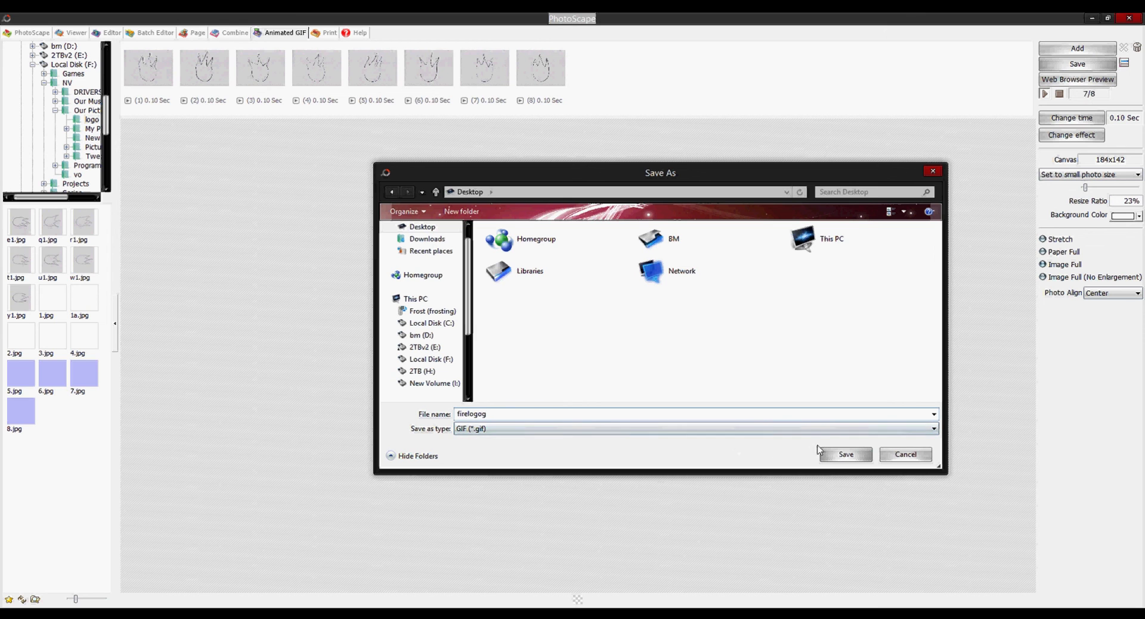
left_click(850, 456)
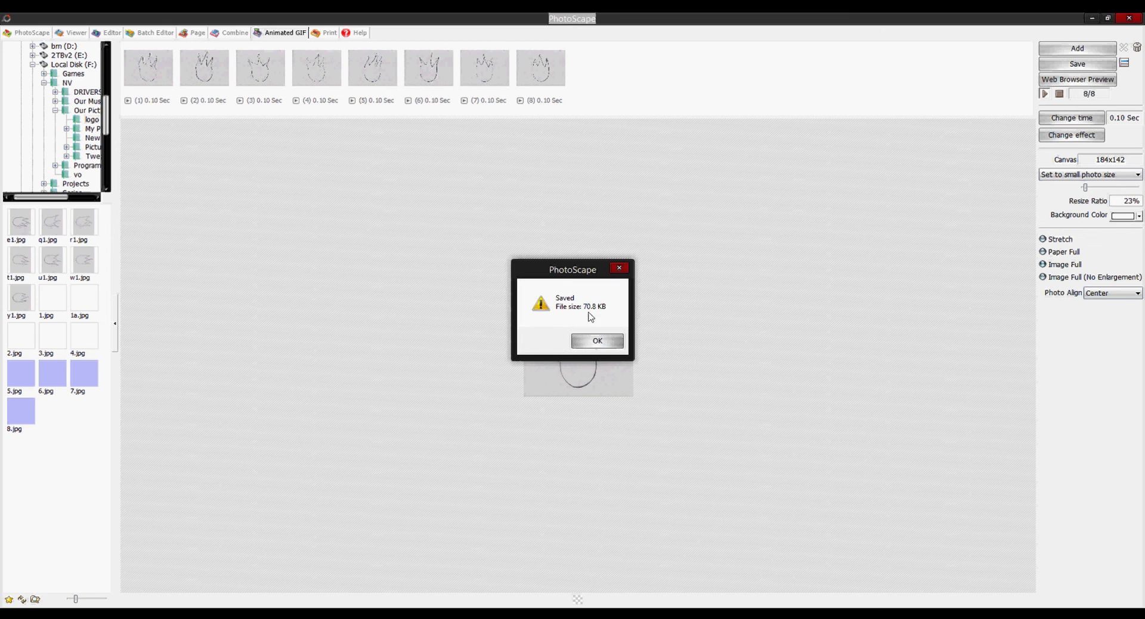
left_click(597, 343)
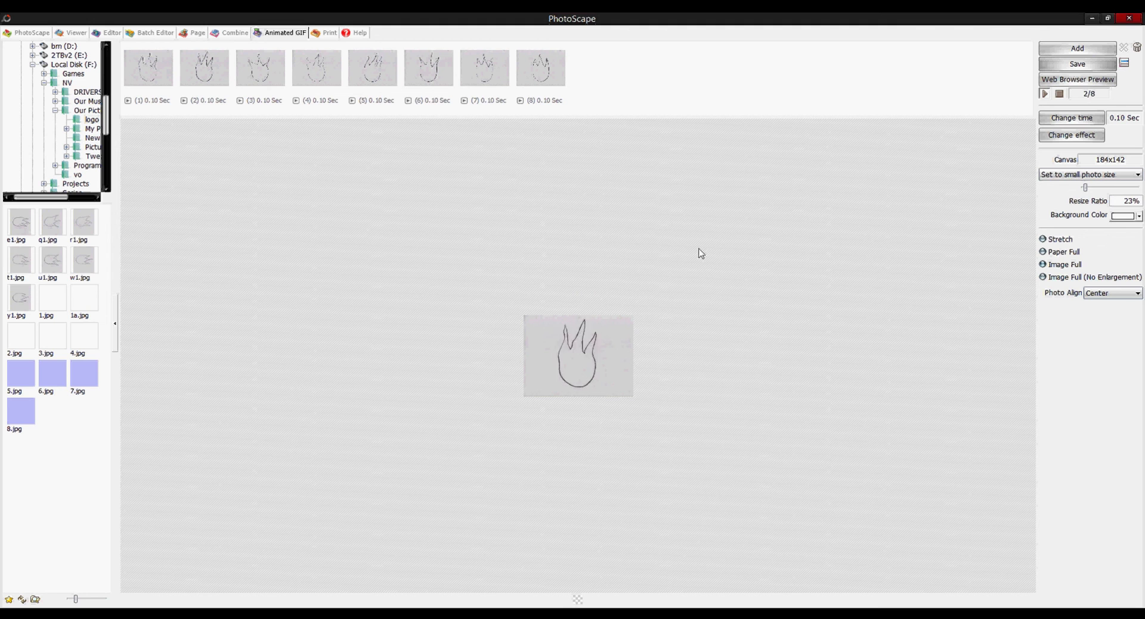